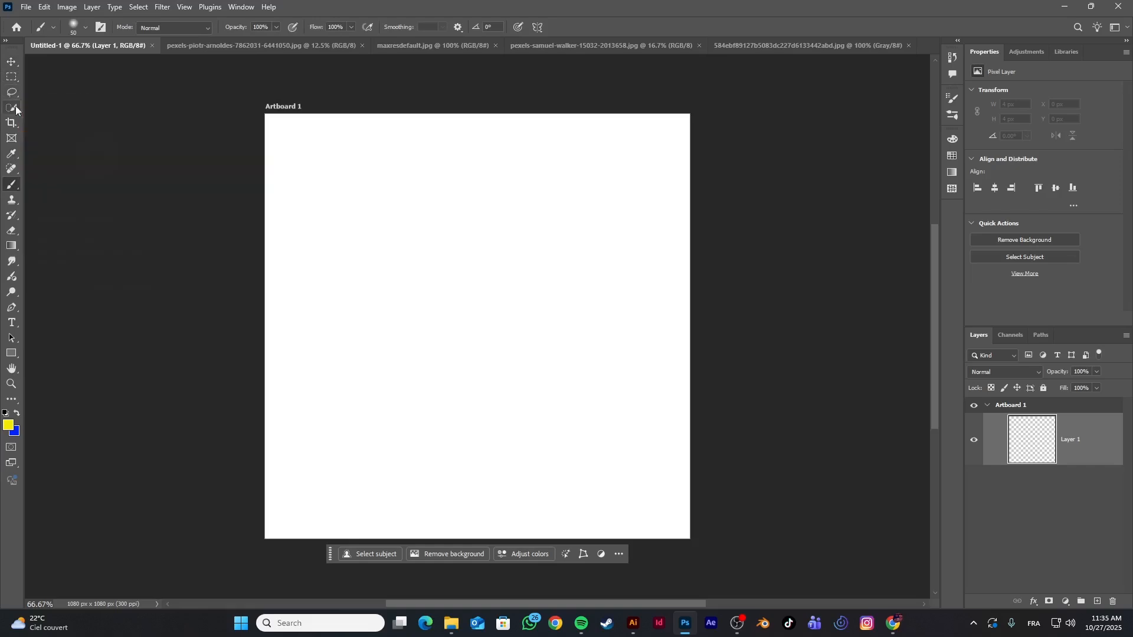
Paint a freehand yellow stroke down the artboard's left side with the 50 px soft round Brush
{"action": "left_click", "coordinate": [12, 174]}
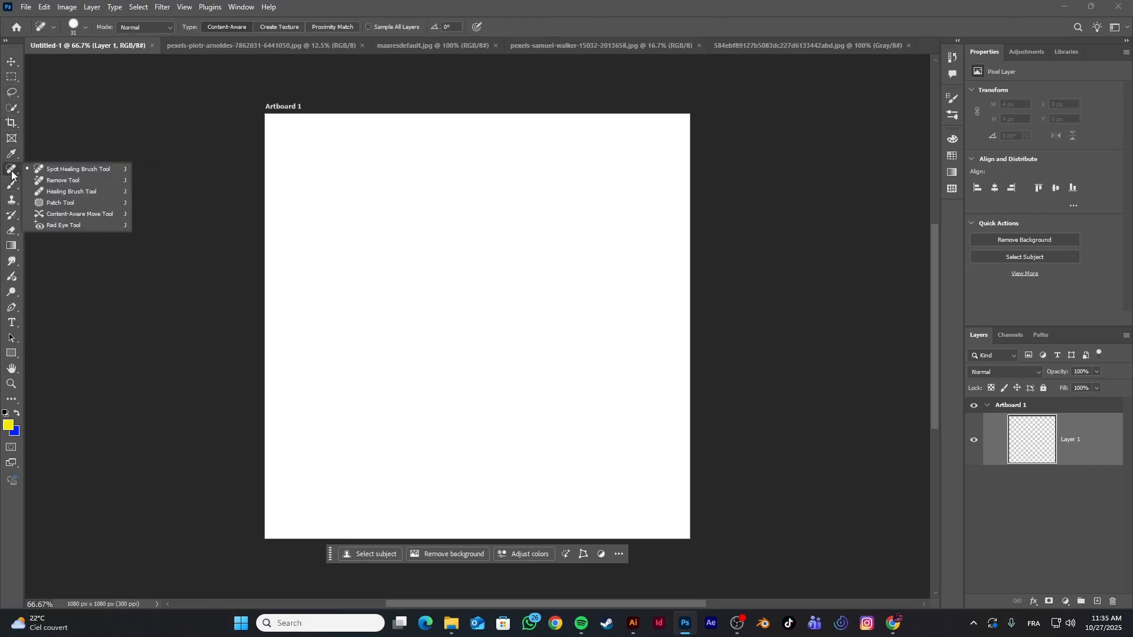
{"action": "left_click", "coordinate": [12, 172]}
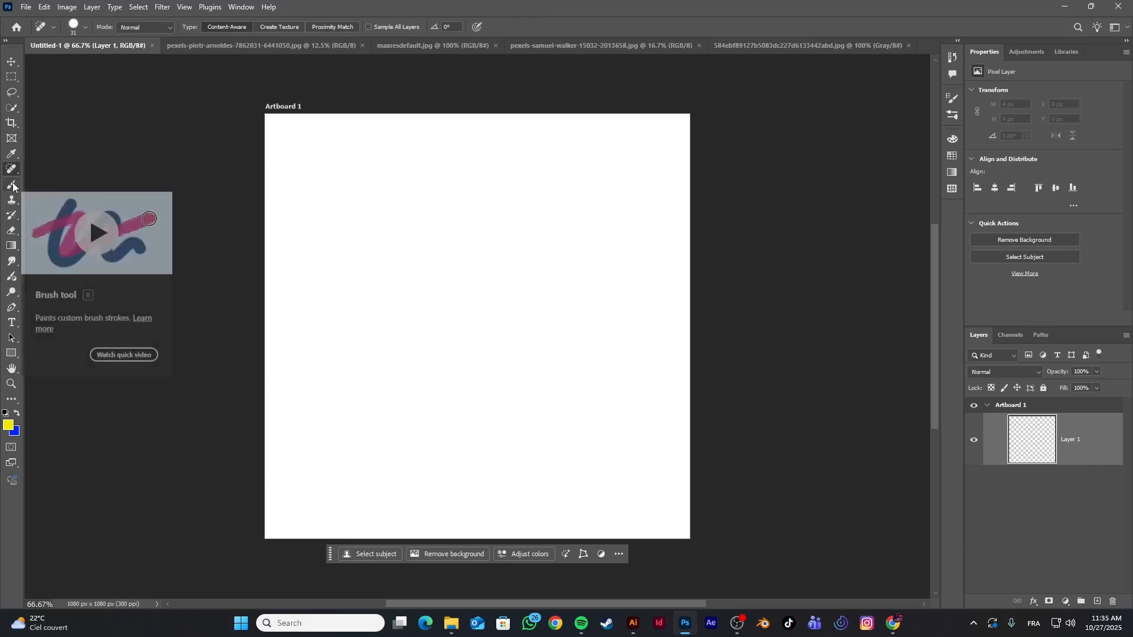
{"action": "left_click", "coordinate": [13, 186]}
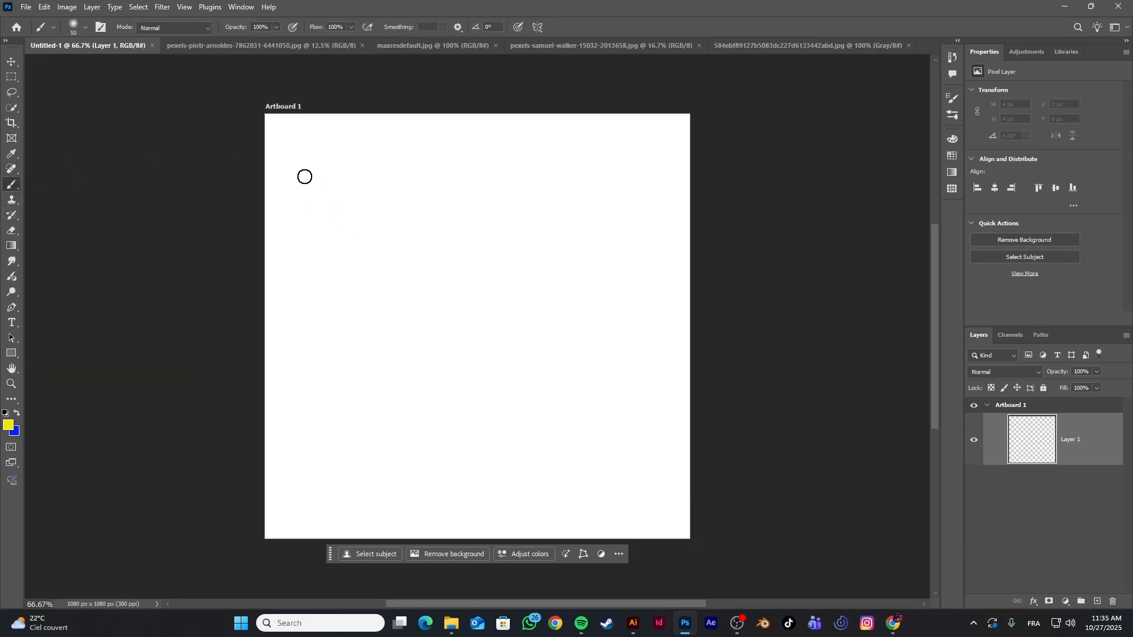
{"action": "left_click_drag", "start_coordinate": [295, 167], "coordinate": [349, 457]}
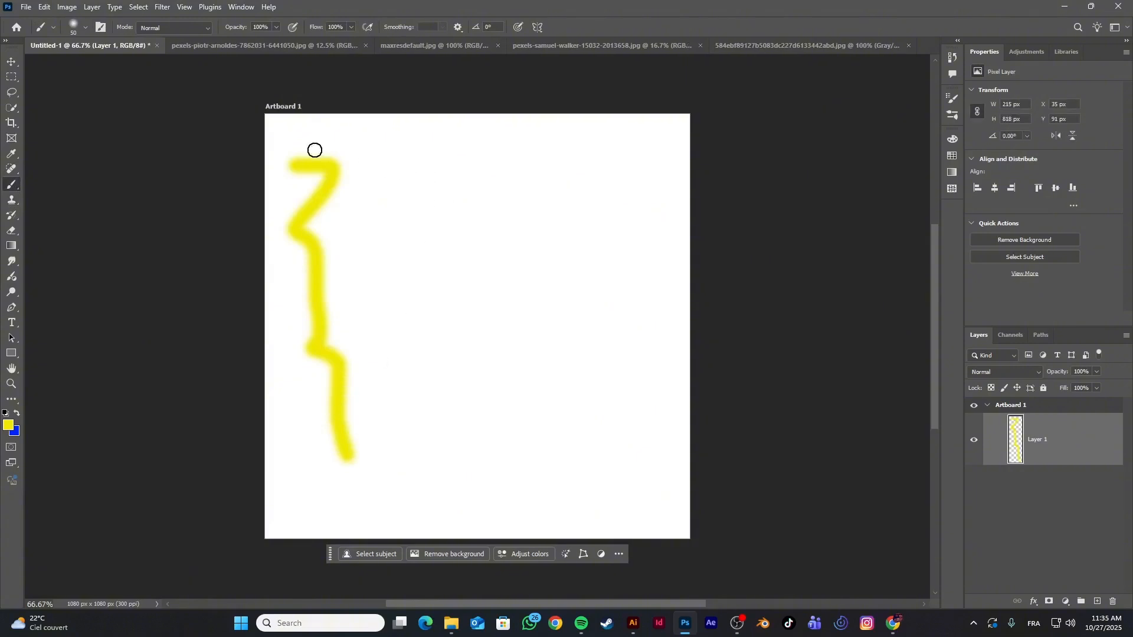
Paint two wide yellow strokes at 259 px, a soft one mid-artboard and one with 100% hardness on the artboard's right side
{"action": "left_click", "coordinate": [80, 23]}
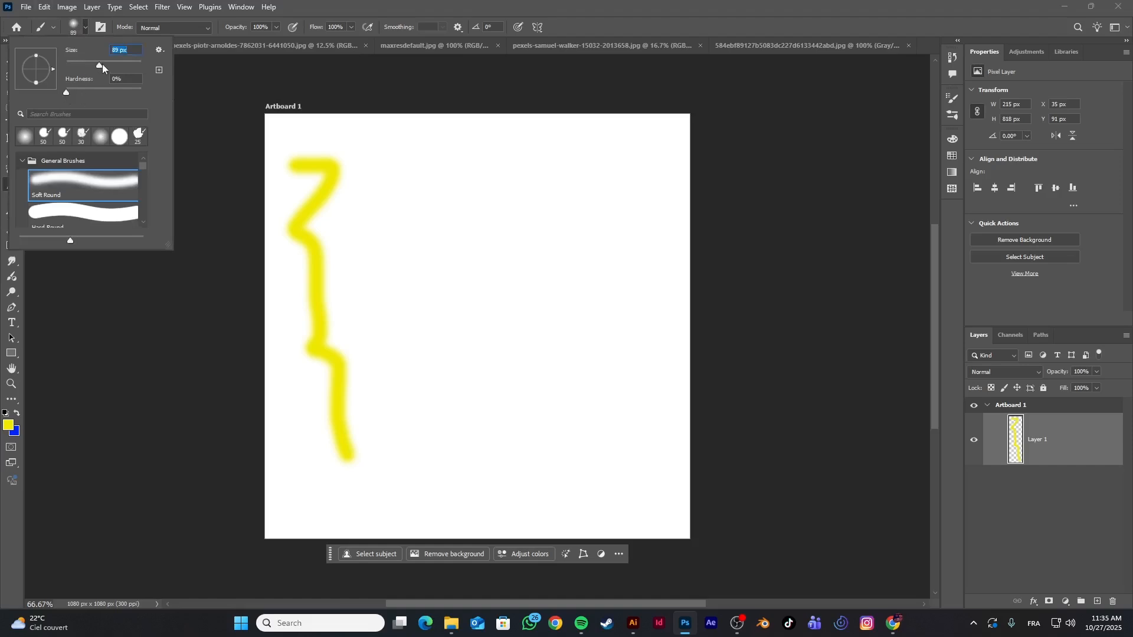
{"action": "left_click_drag", "start_coordinate": [102, 64], "coordinate": [135, 66]}
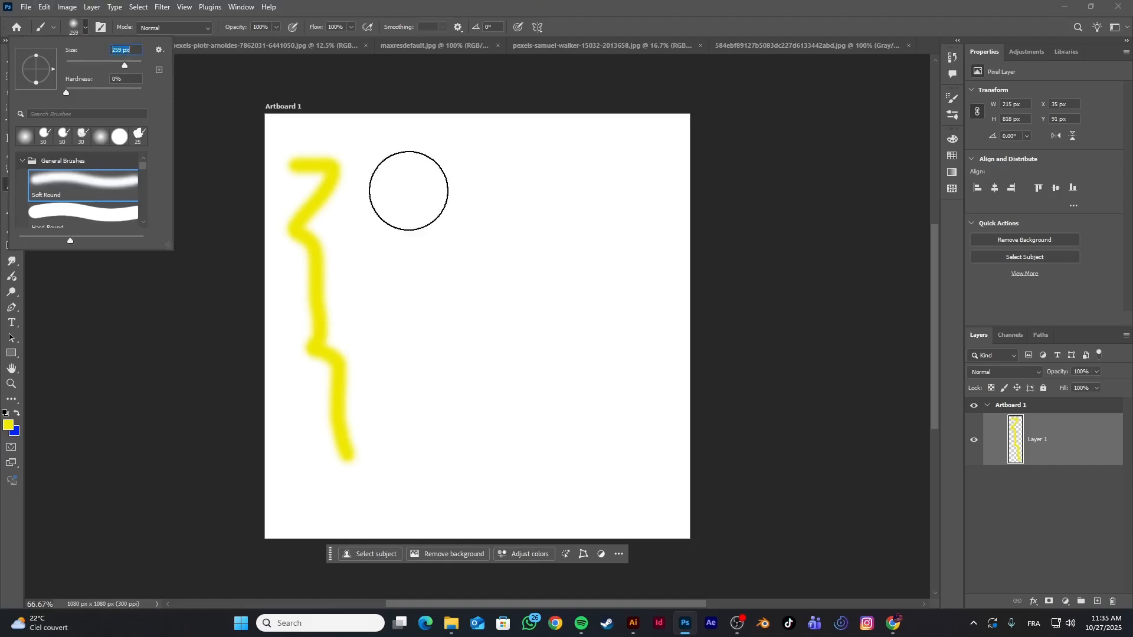
{"action": "mouse_move", "coordinate": [428, 171]}
{"action": "left_mouse_down"}
{"action": "mouse_move", "coordinate": [450, 322]}
{"action": "mouse_move", "coordinate": [446, 438]}
{"action": "mouse_move", "coordinate": [484, 378]}
{"action": "left_mouse_up"}
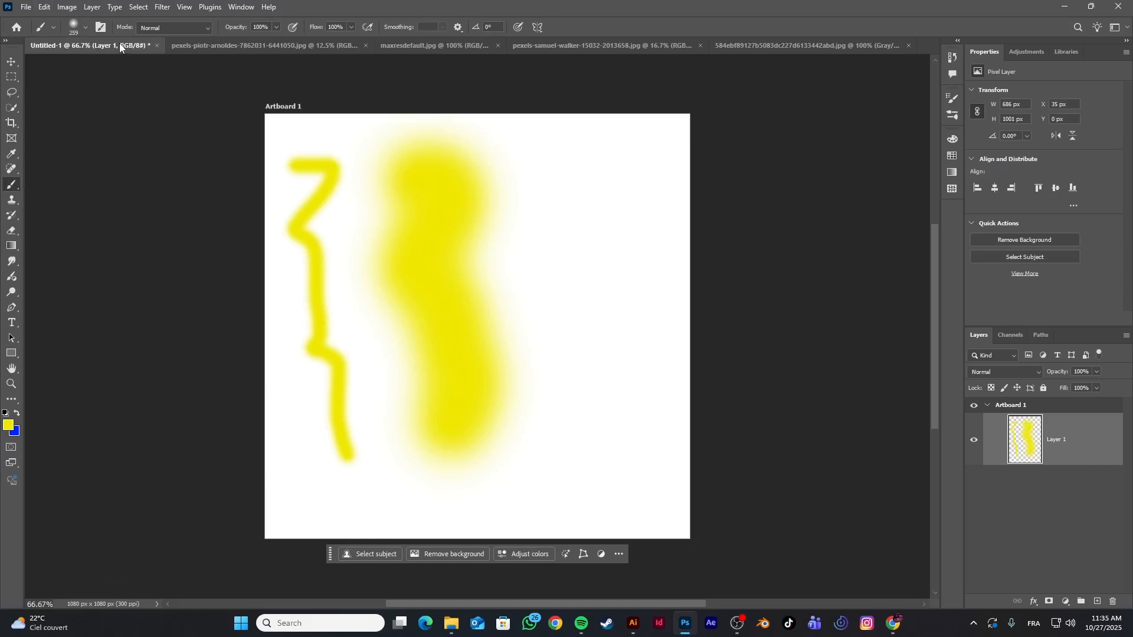
{"action": "right_click", "coordinate": [574, 232]}
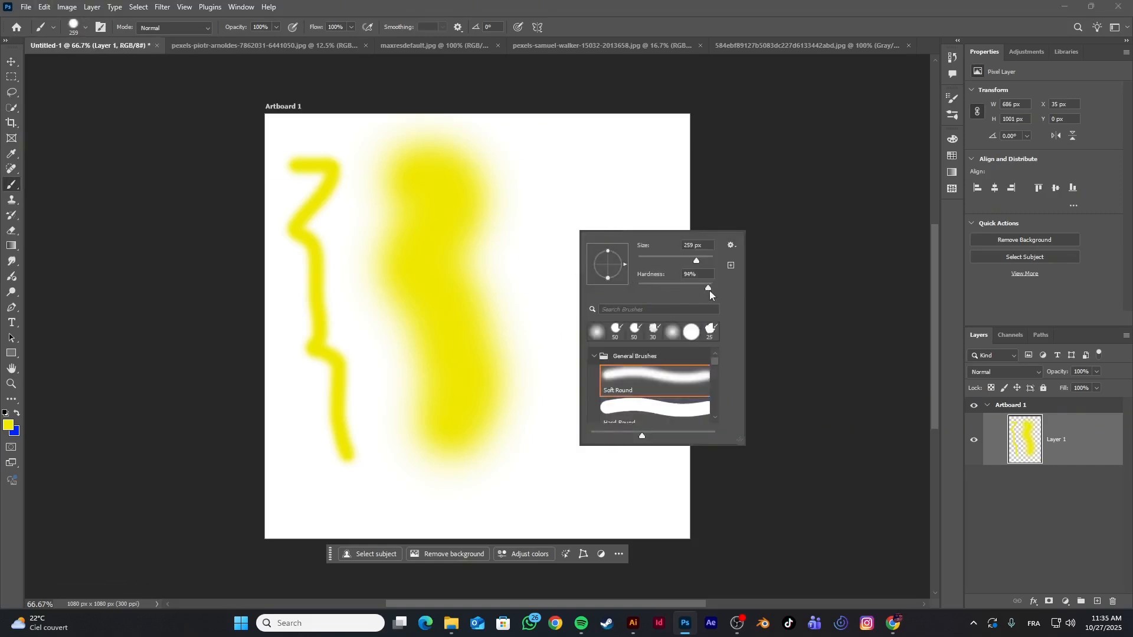
{"action": "left_click_drag", "start_coordinate": [608, 190], "coordinate": [603, 392]}
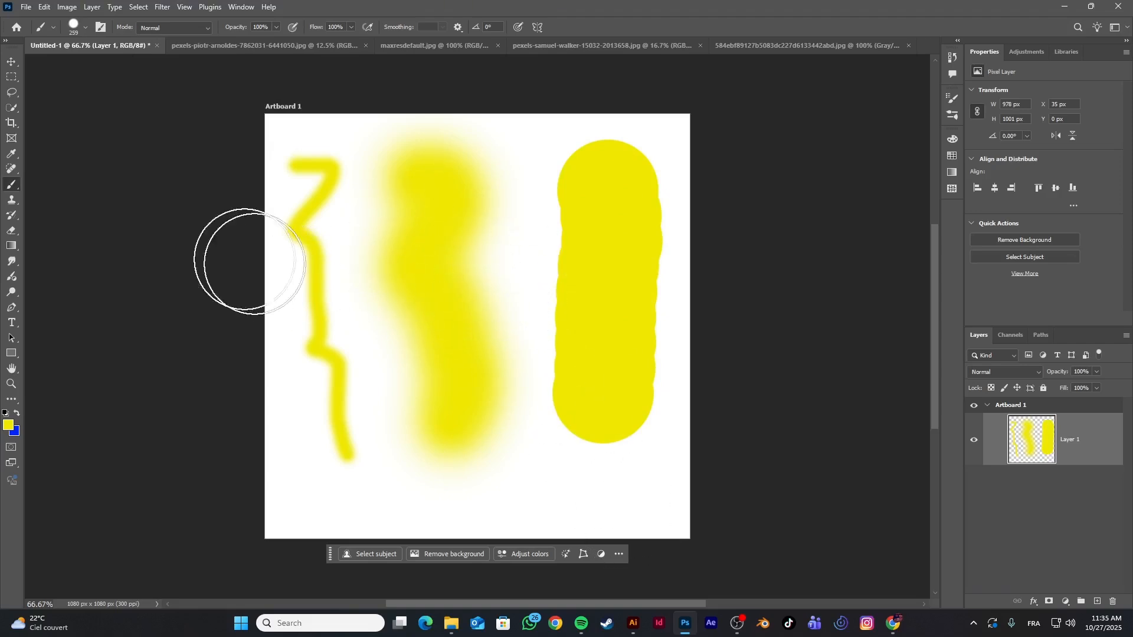
Enable Shape Dynamics, Scattering, Texture, Dual Brush and Color Dynamics in the Brush Settings
{"action": "left_click", "coordinate": [100, 27]}
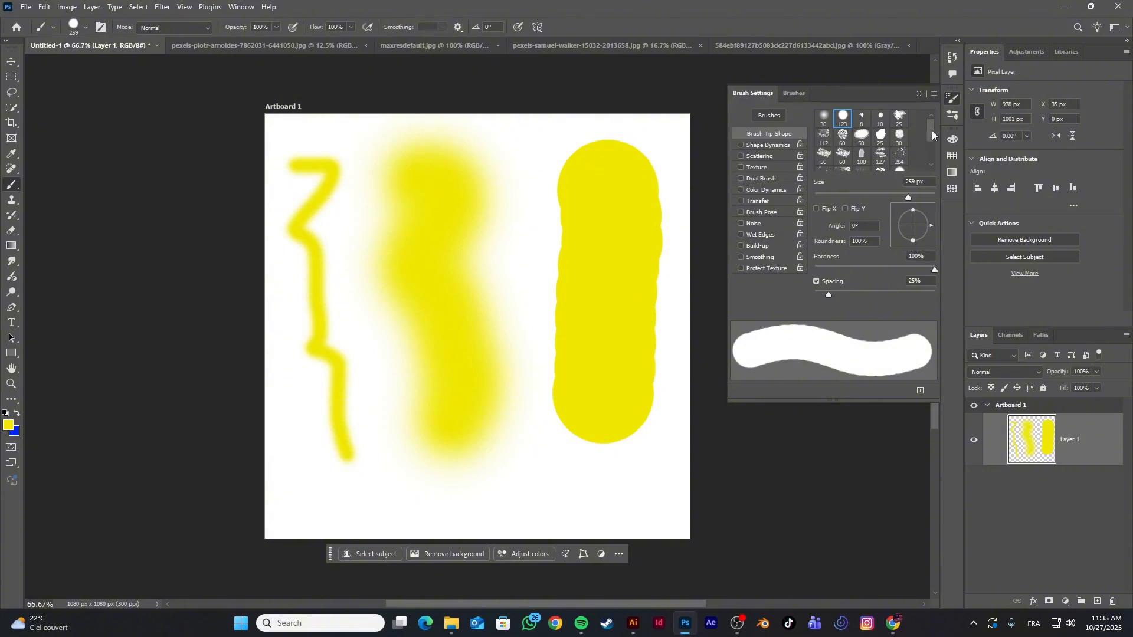
{"action": "left_click_drag", "start_coordinate": [933, 130], "coordinate": [930, 158]}
{"action": "left_click", "coordinate": [767, 145]}
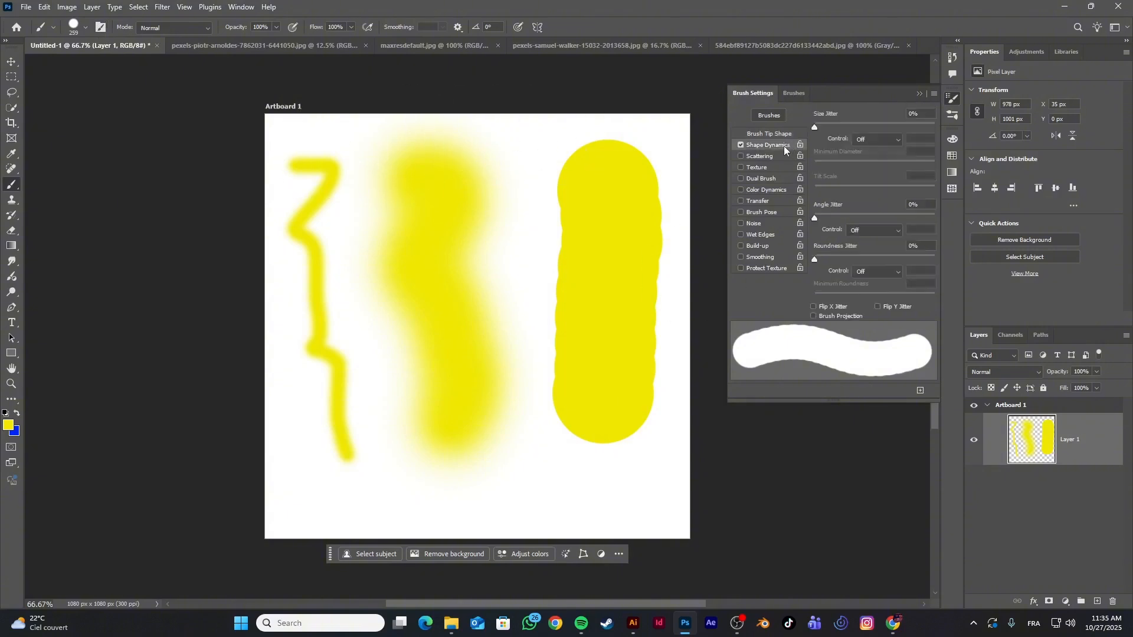
{"action": "left_click", "coordinate": [773, 157]}
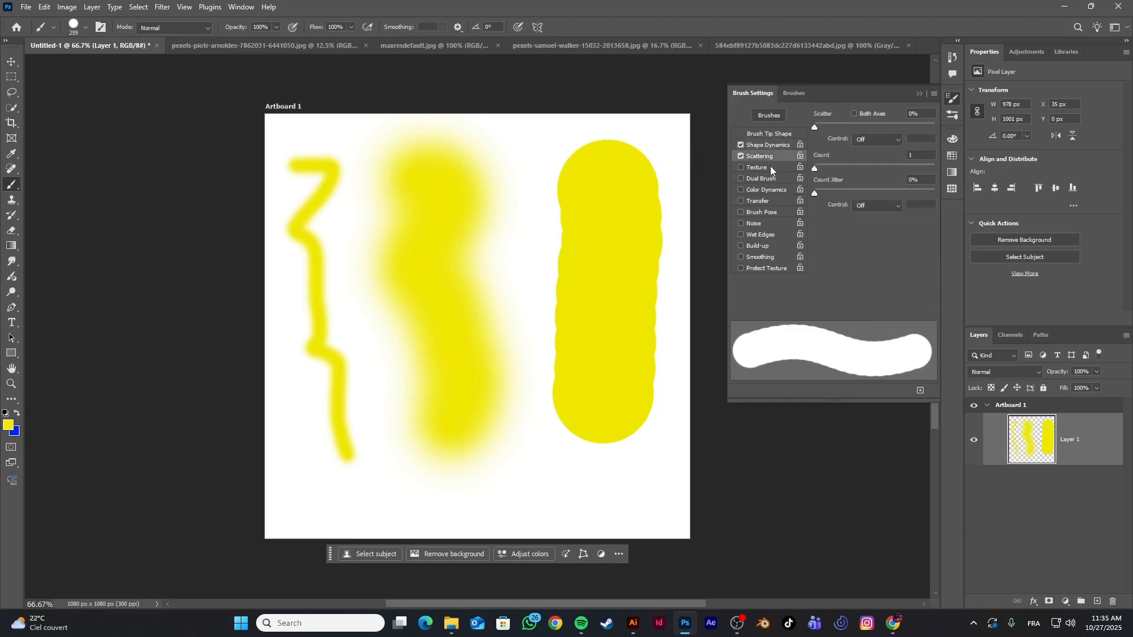
{"action": "left_click", "coordinate": [770, 167]}
{"action": "left_click", "coordinate": [767, 178]}
{"action": "left_click", "coordinate": [769, 190]}
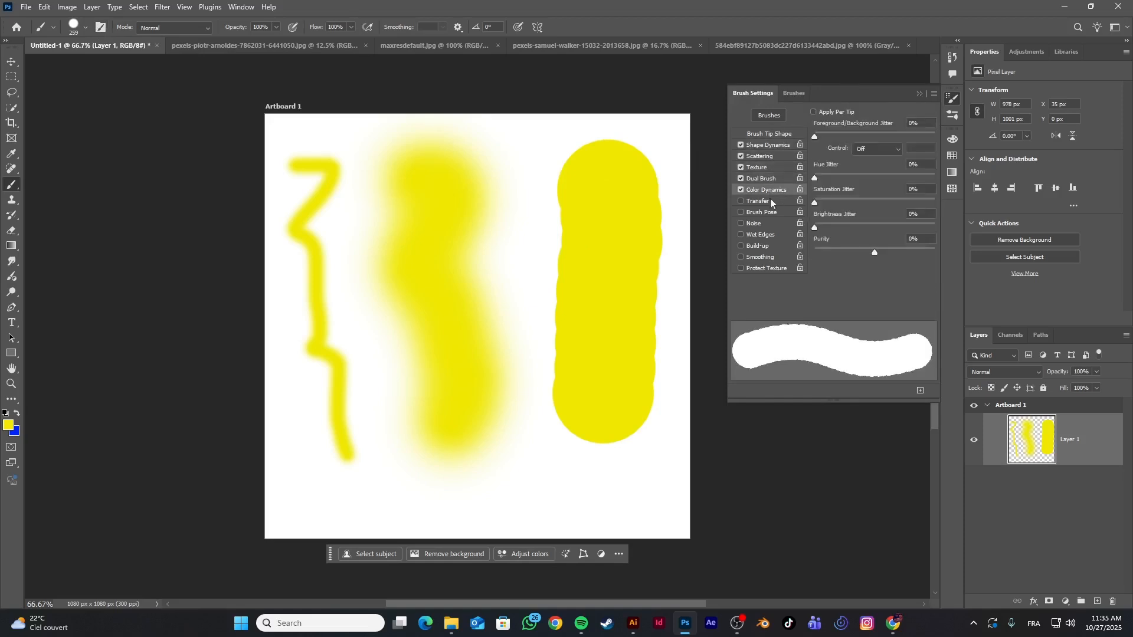
Choose the 283 px spatter brush tip and paint yellow spatter over the whole artboard
{"action": "left_click", "coordinate": [777, 134]}
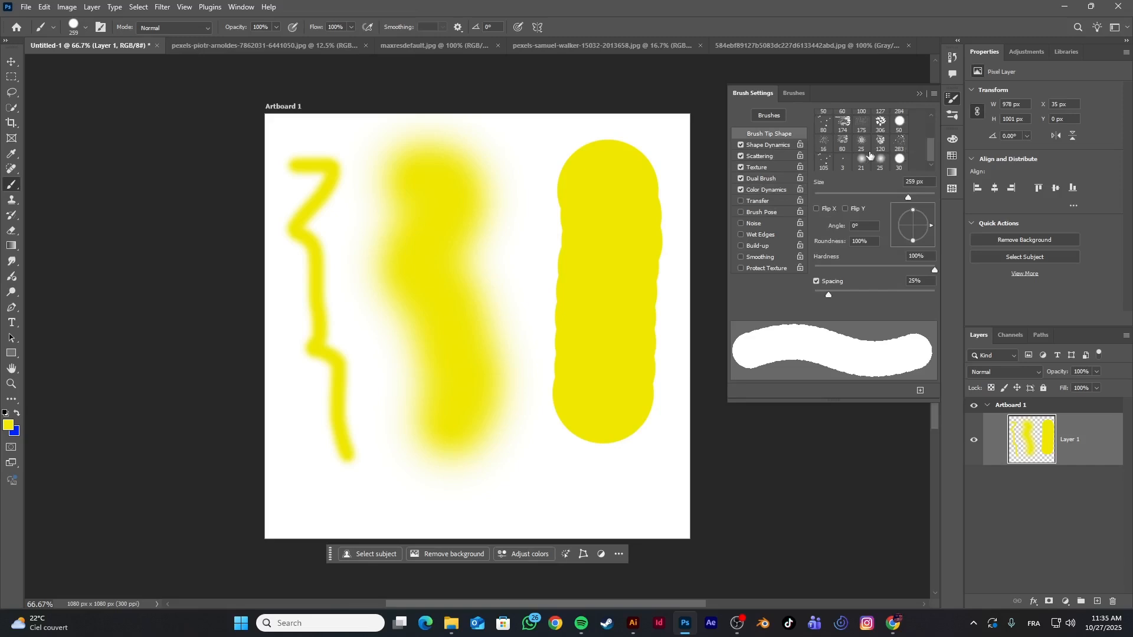
{"action": "left_click", "coordinate": [900, 152]}
{"action": "mouse_move", "coordinate": [561, 258]}
{"action": "left_mouse_down"}
{"action": "mouse_move", "coordinate": [334, 405]}
{"action": "mouse_move", "coordinate": [321, 214]}
{"action": "mouse_move", "coordinate": [392, 443]}
{"action": "mouse_move", "coordinate": [566, 513]}
{"action": "mouse_move", "coordinate": [627, 392]}
{"action": "mouse_move", "coordinate": [685, 189]}
{"action": "mouse_move", "coordinate": [391, 126]}
{"action": "mouse_move", "coordinate": [291, 380]}
{"action": "mouse_move", "coordinate": [468, 526]}
{"action": "mouse_move", "coordinate": [461, 301]}
{"action": "mouse_move", "coordinate": [354, 379]}
{"action": "mouse_move", "coordinate": [557, 240]}
{"action": "mouse_move", "coordinate": [645, 468]}
{"action": "mouse_move", "coordinate": [655, 260]}
{"action": "mouse_move", "coordinate": [272, 499]}
{"action": "left_mouse_up"}
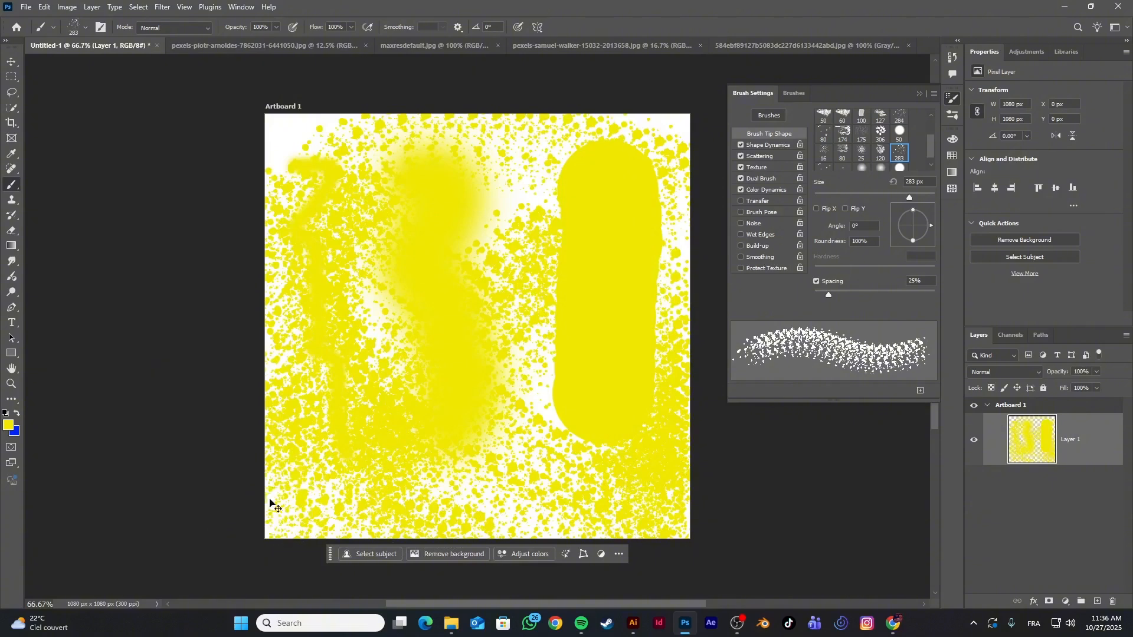
Undo all the yellow brush strokes so the layer is empty
{"action": "key", "text": "ctrl+z"}
{"action": "key", "text": "ctrl+z"}
{"action": "key", "text": "ctrl+z"}
{"action": "key", "text": "ctrl+z"}
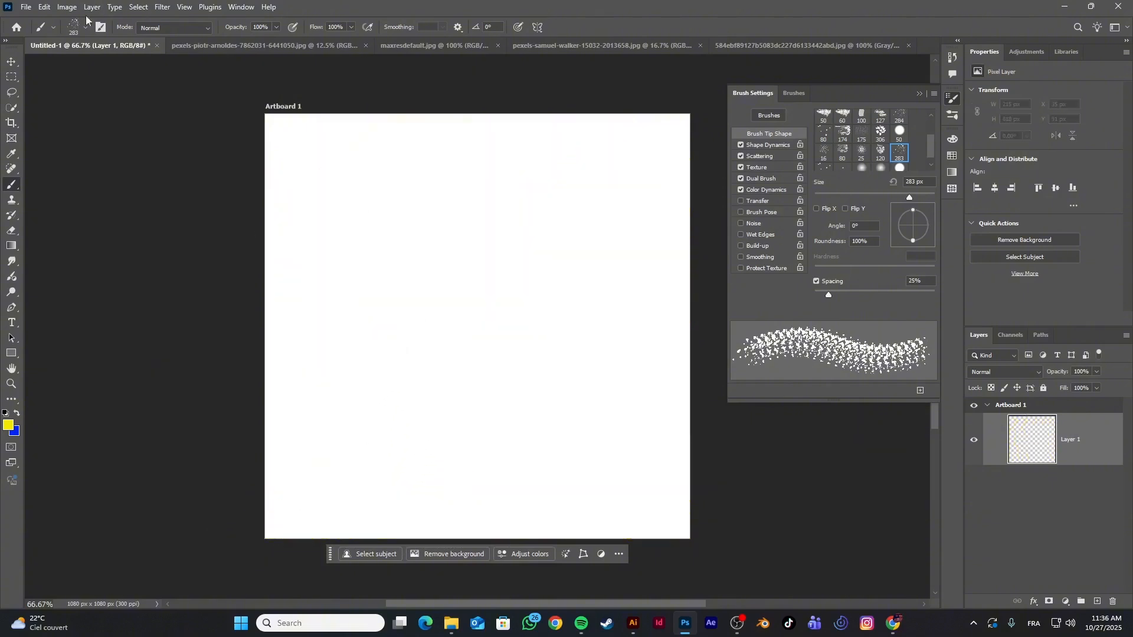
Reduce the spatter brush to 64 px and paint a zigzag yellow stroke on the artboard's upper left
{"action": "right_click", "coordinate": [11, 184]}
{"action": "left_click", "coordinate": [56, 186]}
{"action": "right_click", "coordinate": [422, 206]}
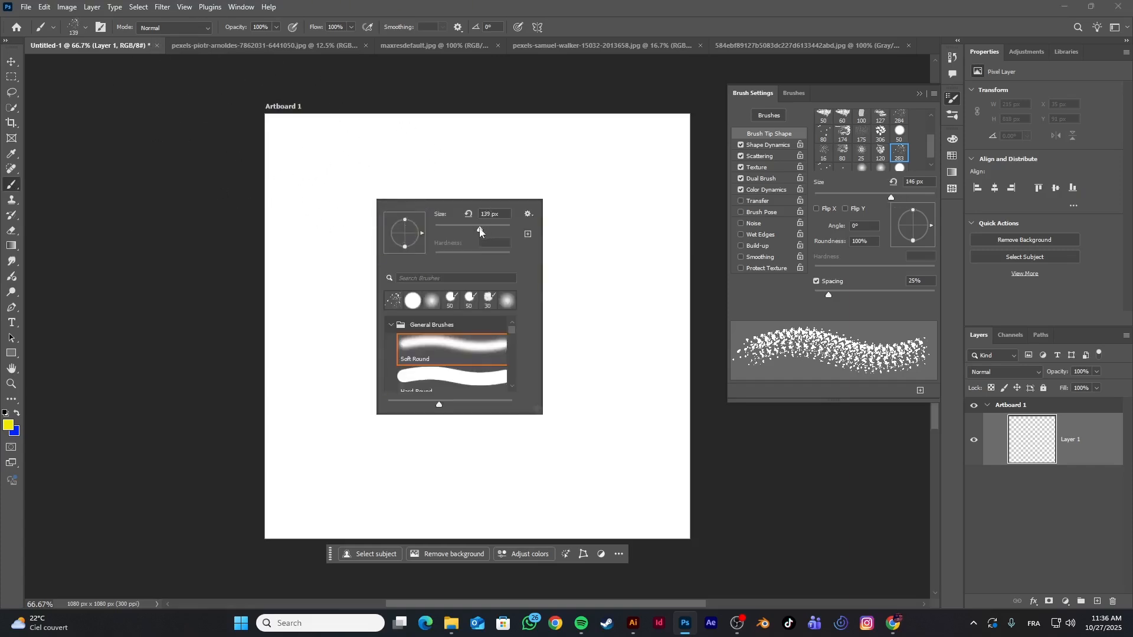
{"action": "left_click_drag", "start_coordinate": [480, 231], "coordinate": [462, 232]}
{"action": "mouse_move", "coordinate": [349, 171]}
{"action": "left_mouse_down"}
{"action": "mouse_move", "coordinate": [346, 199]}
{"action": "mouse_move", "coordinate": [405, 303]}
{"action": "mouse_move", "coordinate": [387, 342]}
{"action": "left_mouse_up"}
Choose the 60 px bristle-like brush tip and paint a wavy yellow stroke down the right half of the artboard
{"action": "scroll", "coordinate": [859, 160], "scroll_direction": "up", "scroll_amount": 1}
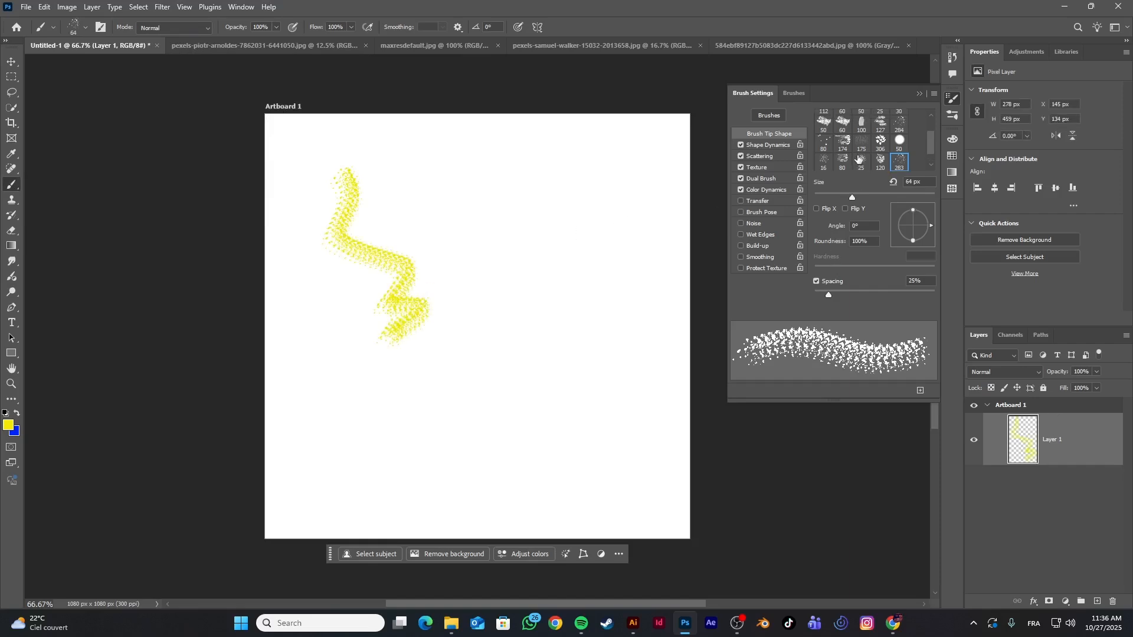
{"action": "left_click", "coordinate": [844, 124]}
{"action": "mouse_move", "coordinate": [545, 174]}
{"action": "left_mouse_down"}
{"action": "mouse_move", "coordinate": [567, 213]}
{"action": "mouse_move", "coordinate": [558, 332]}
{"action": "mouse_move", "coordinate": [527, 415]}
{"action": "mouse_move", "coordinate": [499, 457]}
{"action": "left_mouse_up"}
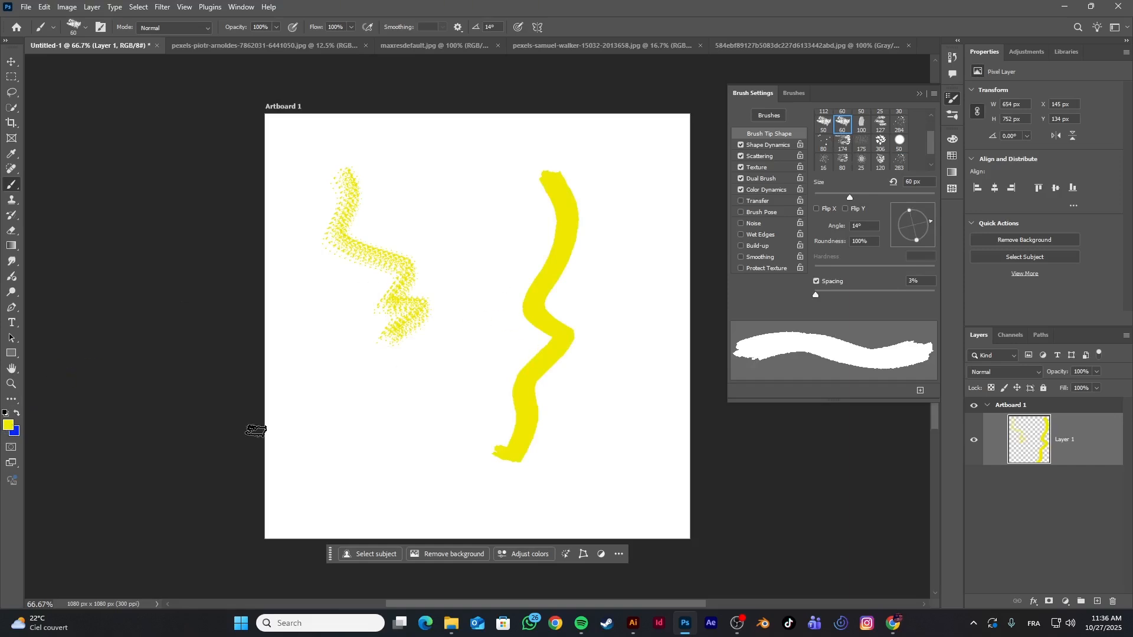
Set the foreground color to bright green, 00ef5a
{"action": "left_click", "coordinate": [9, 425]}
{"action": "left_click", "coordinate": [485, 359]}
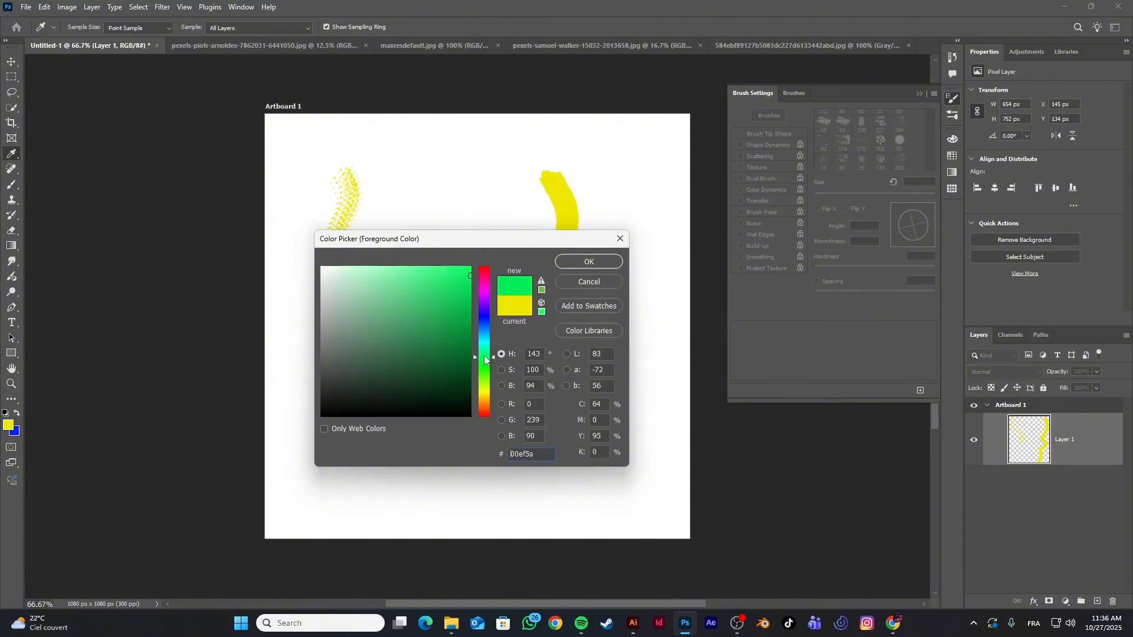
{"action": "left_click", "coordinate": [575, 262]}
Paint two green strokes with the 60 px tip and broad green spatter across the artboard with the 284 px tip
{"action": "mouse_move", "coordinate": [470, 198]}
{"action": "left_mouse_down"}
{"action": "mouse_move", "coordinate": [445, 296]}
{"action": "mouse_move", "coordinate": [352, 520]}
{"action": "left_mouse_up"}
{"action": "left_click_drag", "start_coordinate": [590, 241], "coordinate": [619, 339]}
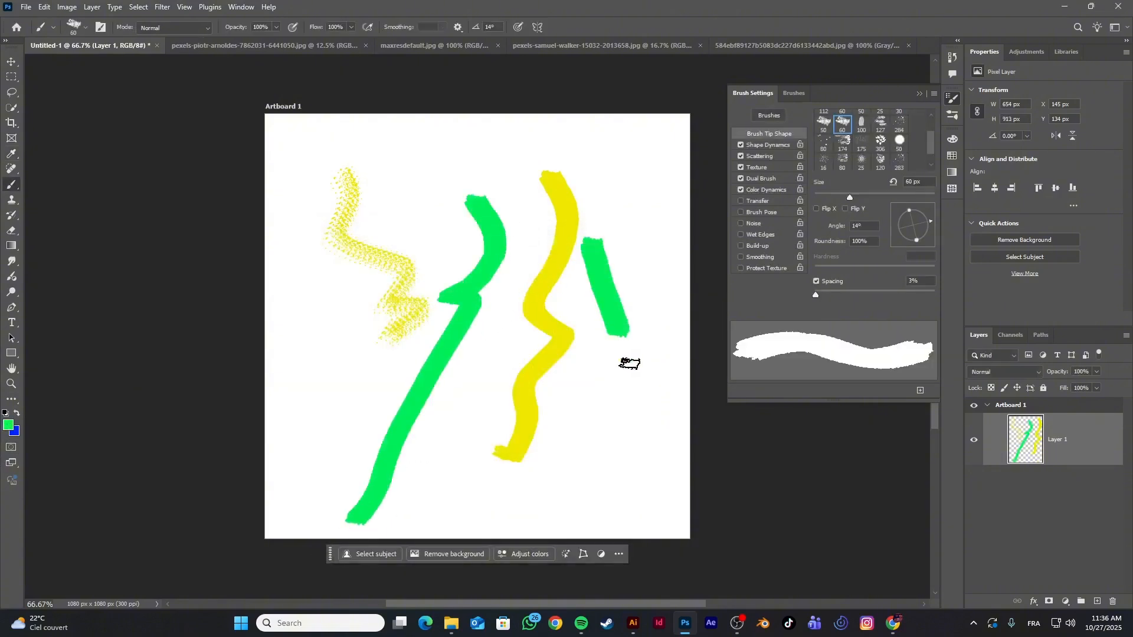
{"action": "right_click", "coordinate": [593, 287]}
{"action": "scroll", "coordinate": [881, 131], "scroll_direction": "up", "scroll_amount": 1}
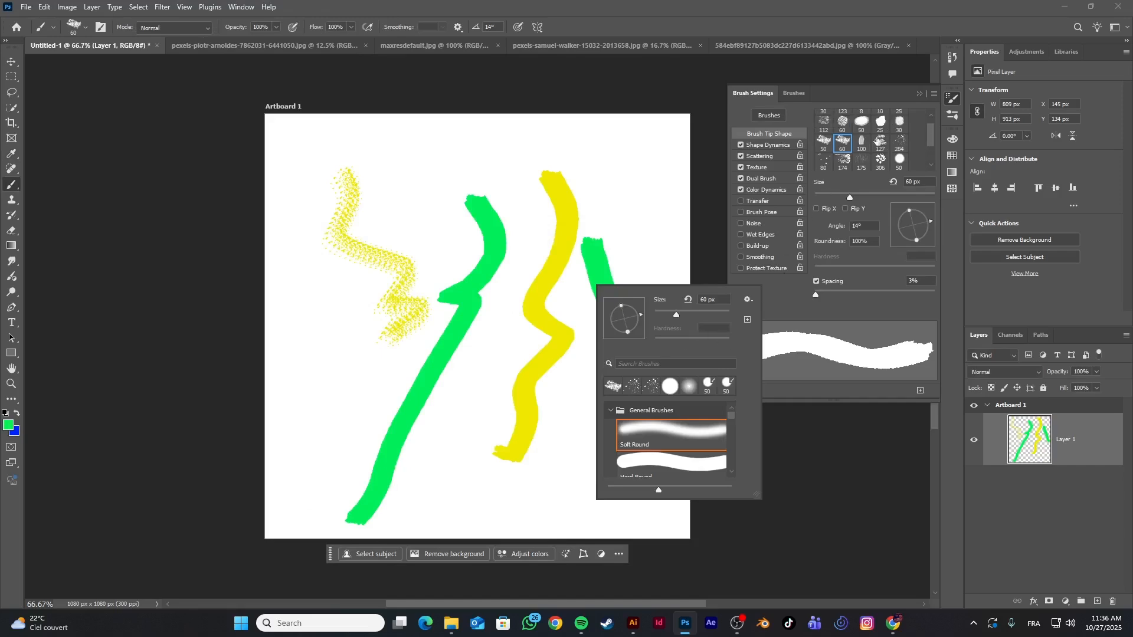
{"action": "left_click", "coordinate": [897, 139]}
{"action": "mouse_move", "coordinate": [708, 121]}
{"action": "left_mouse_down"}
{"action": "mouse_move", "coordinate": [578, 201]}
{"action": "mouse_move", "coordinate": [365, 378]}
{"action": "mouse_move", "coordinate": [488, 460]}
{"action": "mouse_move", "coordinate": [663, 252]}
{"action": "left_mouse_up"}
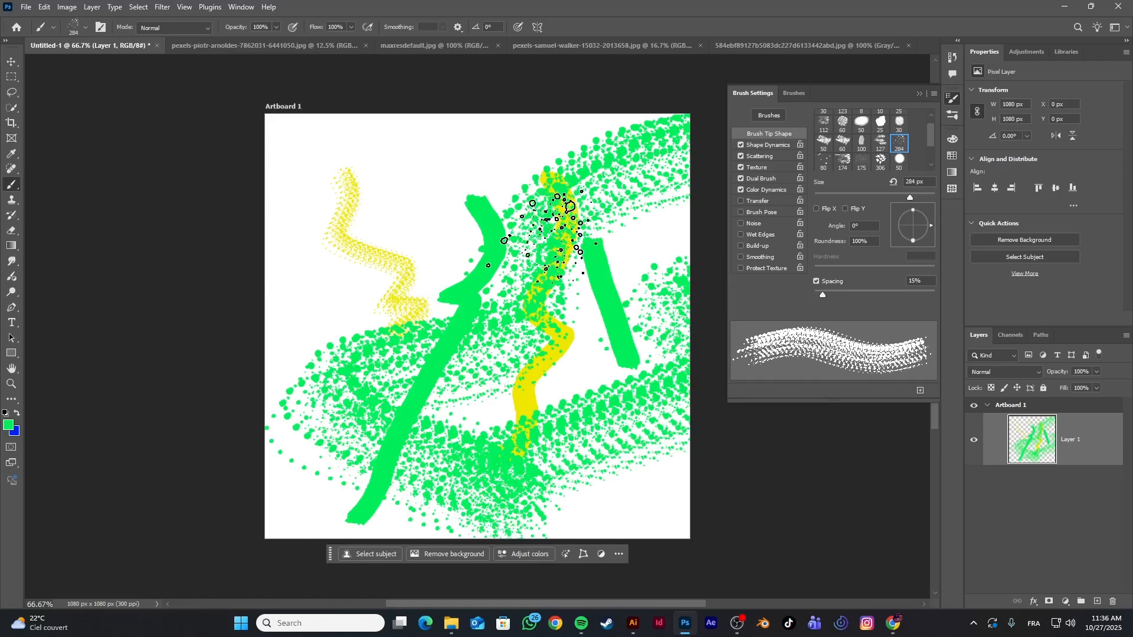
Undo all the green and yellow strokes on the artboard
{"action": "key", "text": "ctrl+z"}
{"action": "key", "text": "ctrl+z"}
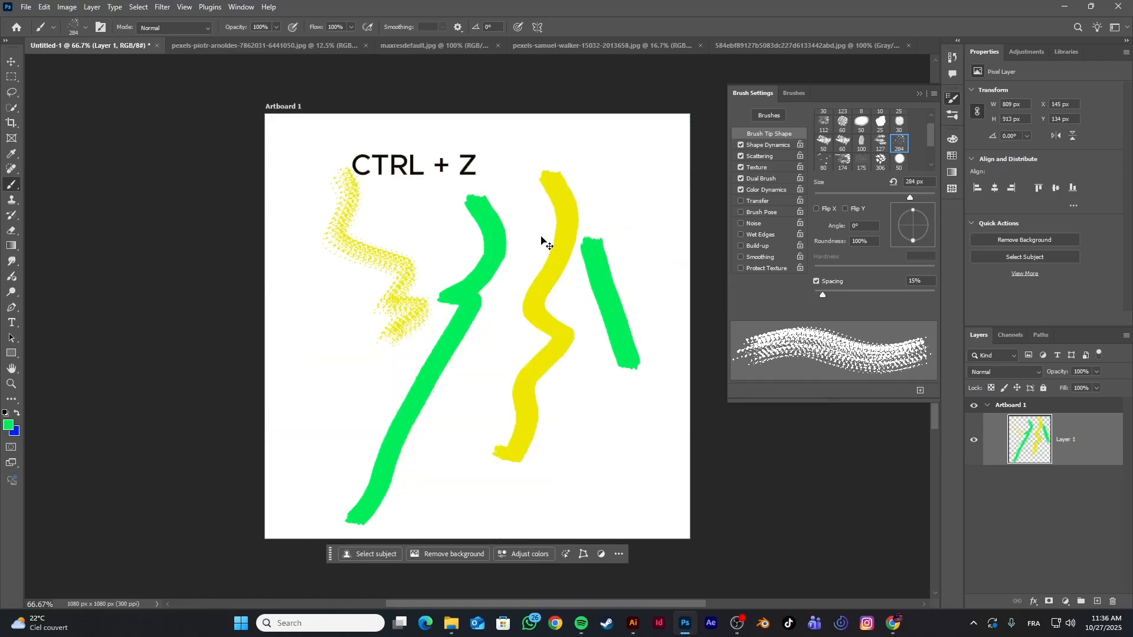
{"action": "key", "text": "ctrl+z"}
{"action": "key", "text": "ctrl+z"}
{"action": "key", "text": "ctrl+z"}
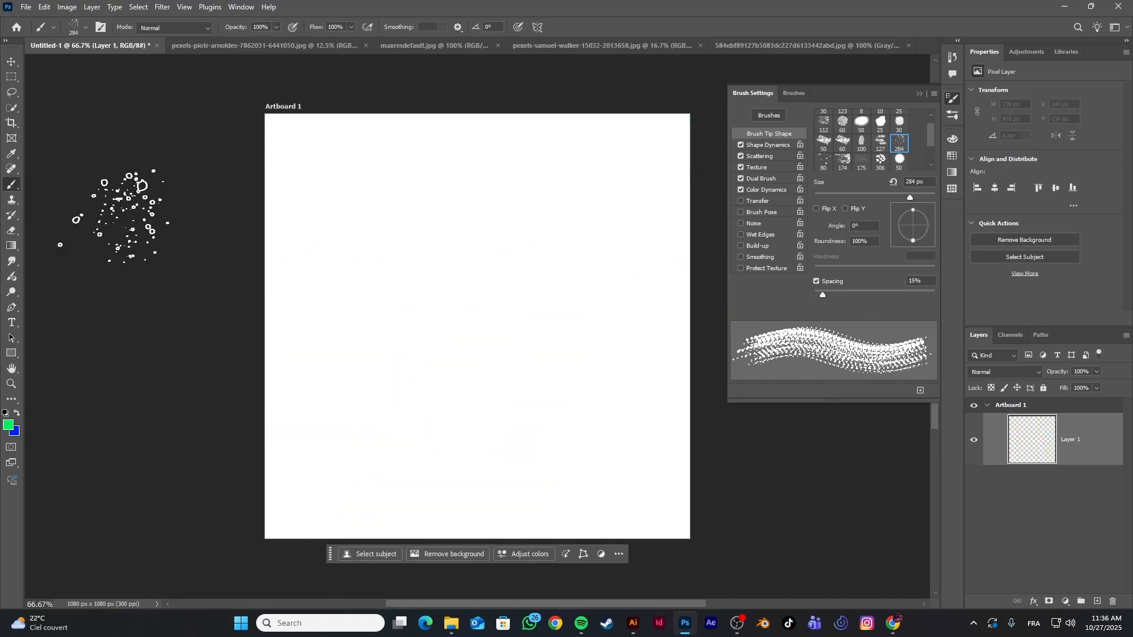
Activate the Clone Stamp tool and switch to the photo of the ornate wooden door
{"action": "left_click", "coordinate": [7, 202]}
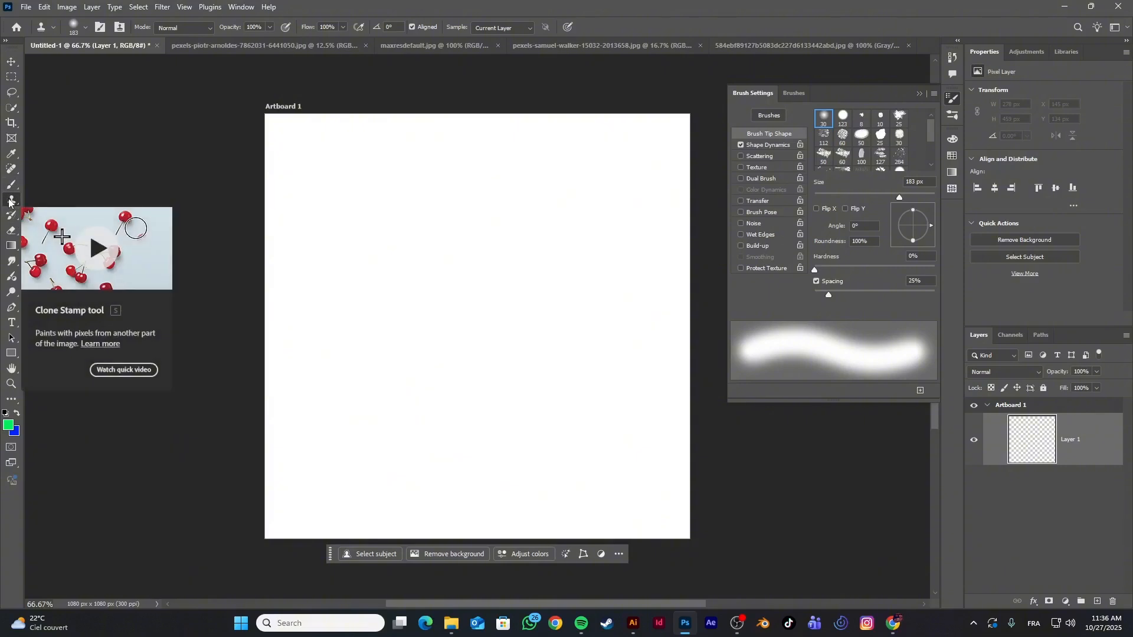
{"action": "left_click", "coordinate": [11, 170]}
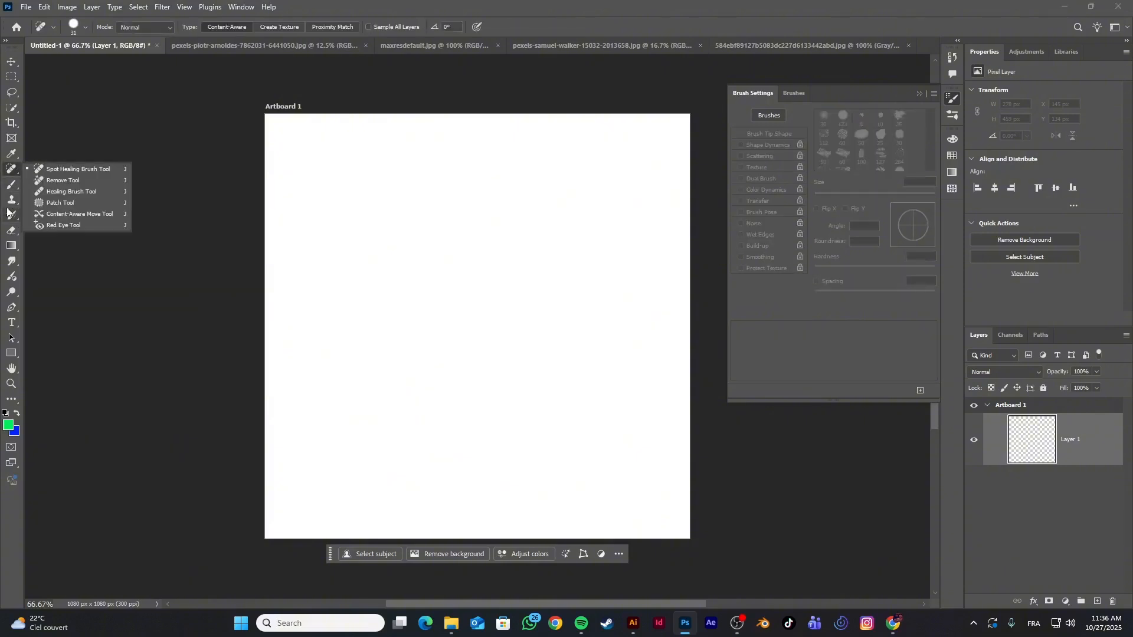
{"action": "left_click", "coordinate": [9, 204]}
{"action": "left_click", "coordinate": [458, 50]}
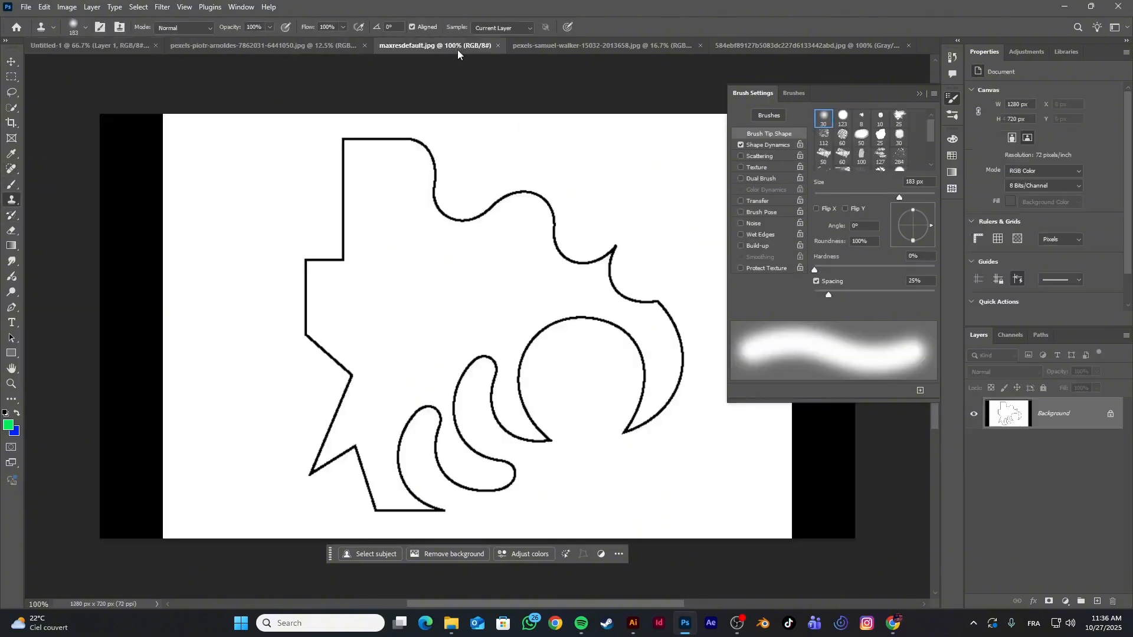
{"action": "left_click", "coordinate": [262, 46]}
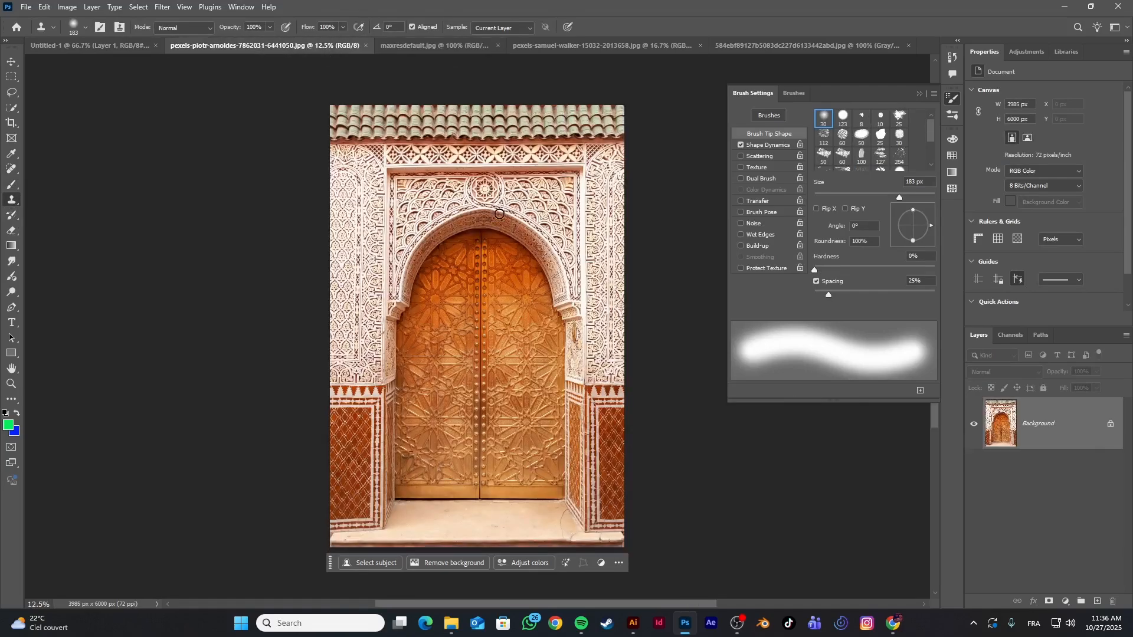
Sample the right door panel's star ornament with the Clone Stamp and clone the door onto the carved wall at its left
{"action": "scroll", "coordinate": [502, 224], "scroll_direction": "up", "scroll_amount": 2}
{"action": "key", "text": "super"}
{"action": "key", "text": "super"}
{"action": "scroll", "coordinate": [546, 339], "scroll_direction": "up", "scroll_amount": 1}
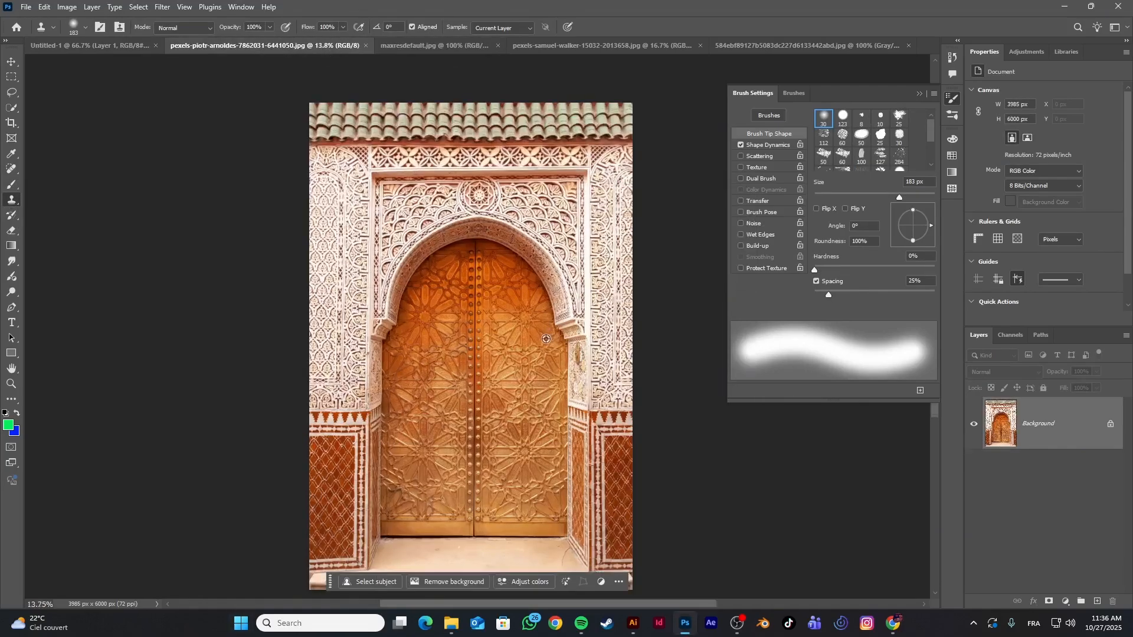
{"action": "scroll", "coordinate": [546, 338], "scroll_direction": "up", "scroll_amount": 7}
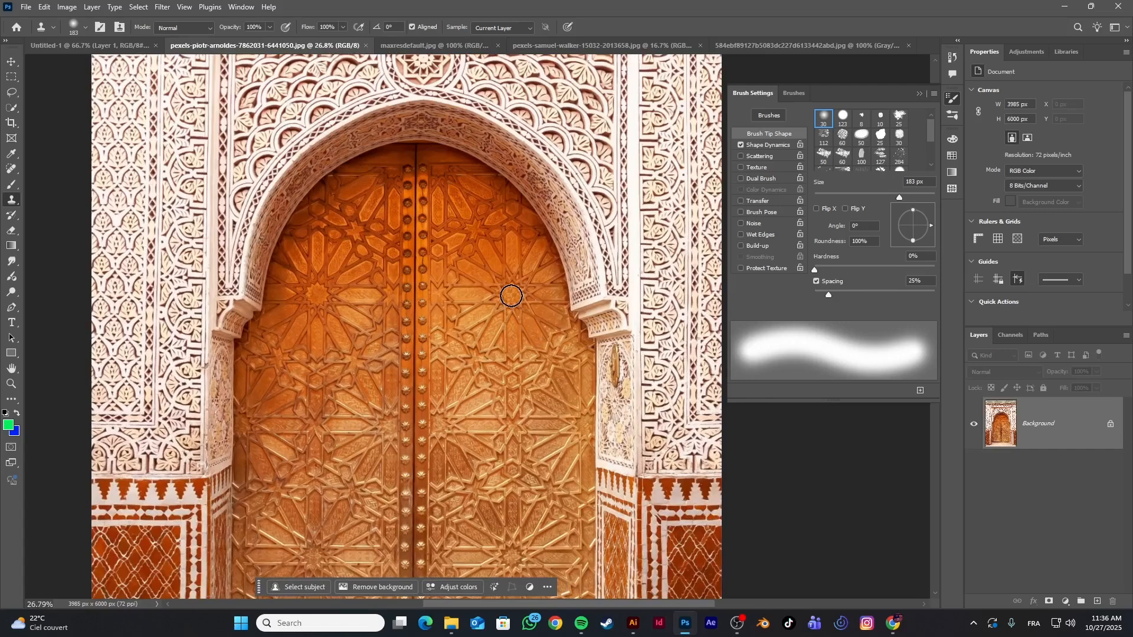
{"action": "left_click", "coordinate": [512, 297], "text": "alt"}
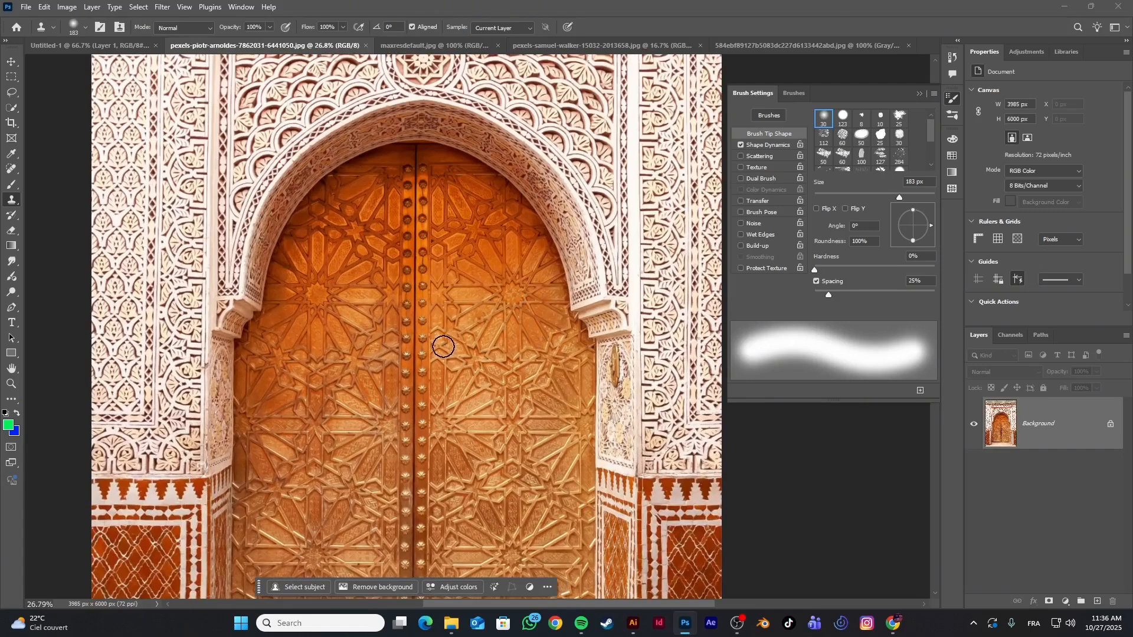
{"action": "mouse_move", "coordinate": [142, 239]}
{"action": "left_mouse_down"}
{"action": "mouse_move", "coordinate": [170, 227]}
{"action": "mouse_move", "coordinate": [136, 245]}
{"action": "mouse_move", "coordinate": [161, 199]}
{"action": "mouse_move", "coordinate": [144, 223]}
{"action": "mouse_move", "coordinate": [151, 252]}
{"action": "mouse_move", "coordinate": [116, 201]}
{"action": "mouse_move", "coordinate": [133, 180]}
{"action": "mouse_move", "coordinate": [122, 235]}
{"action": "mouse_move", "coordinate": [151, 177]}
{"action": "mouse_move", "coordinate": [131, 239]}
{"action": "mouse_move", "coordinate": [152, 152]}
{"action": "mouse_move", "coordinate": [125, 183]}
{"action": "mouse_move", "coordinate": [111, 243]}
{"action": "mouse_move", "coordinate": [105, 149]}
{"action": "mouse_move", "coordinate": [110, 132]}
{"action": "mouse_move", "coordinate": [135, 188]}
{"action": "mouse_move", "coordinate": [135, 120]}
{"action": "mouse_move", "coordinate": [102, 173]}
{"action": "mouse_move", "coordinate": [130, 124]}
{"action": "mouse_move", "coordinate": [106, 150]}
{"action": "mouse_move", "coordinate": [151, 110]}
{"action": "mouse_move", "coordinate": [88, 124]}
{"action": "mouse_move", "coordinate": [98, 213]}
{"action": "mouse_move", "coordinate": [133, 91]}
{"action": "mouse_move", "coordinate": [129, 131]}
{"action": "mouse_move", "coordinate": [106, 135]}
{"action": "mouse_move", "coordinate": [93, 362]}
{"action": "mouse_move", "coordinate": [103, 238]}
{"action": "mouse_move", "coordinate": [105, 354]}
{"action": "mouse_move", "coordinate": [139, 320]}
{"action": "mouse_move", "coordinate": [85, 416]}
{"action": "mouse_move", "coordinate": [132, 275]}
{"action": "mouse_move", "coordinate": [121, 259]}
{"action": "mouse_move", "coordinate": [88, 439]}
{"action": "mouse_move", "coordinate": [112, 453]}
{"action": "mouse_move", "coordinate": [121, 453]}
{"action": "mouse_move", "coordinate": [168, 279]}
{"action": "mouse_move", "coordinate": [119, 427]}
{"action": "mouse_move", "coordinate": [188, 235]}
{"action": "mouse_move", "coordinate": [181, 164]}
{"action": "mouse_move", "coordinate": [131, 121]}
{"action": "mouse_move", "coordinate": [125, 97]}
{"action": "mouse_move", "coordinate": [137, 79]}
{"action": "mouse_move", "coordinate": [87, 66]}
{"action": "mouse_move", "coordinate": [151, 107]}
{"action": "mouse_move", "coordinate": [81, 80]}
{"action": "left_mouse_up"}
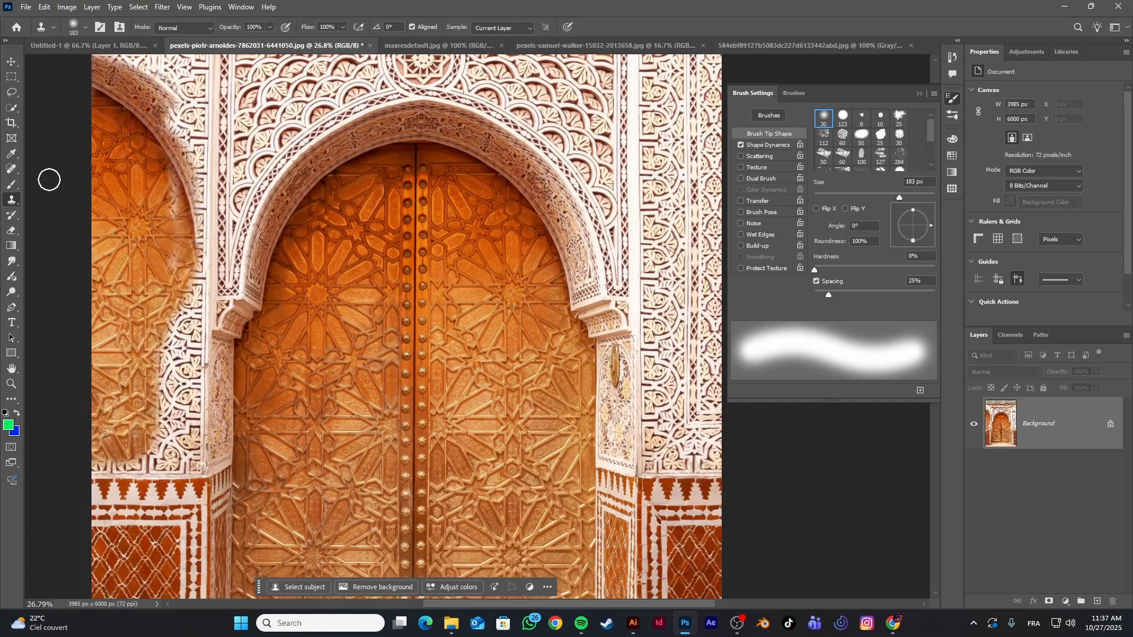
{"action": "left_click", "coordinate": [11, 169]}
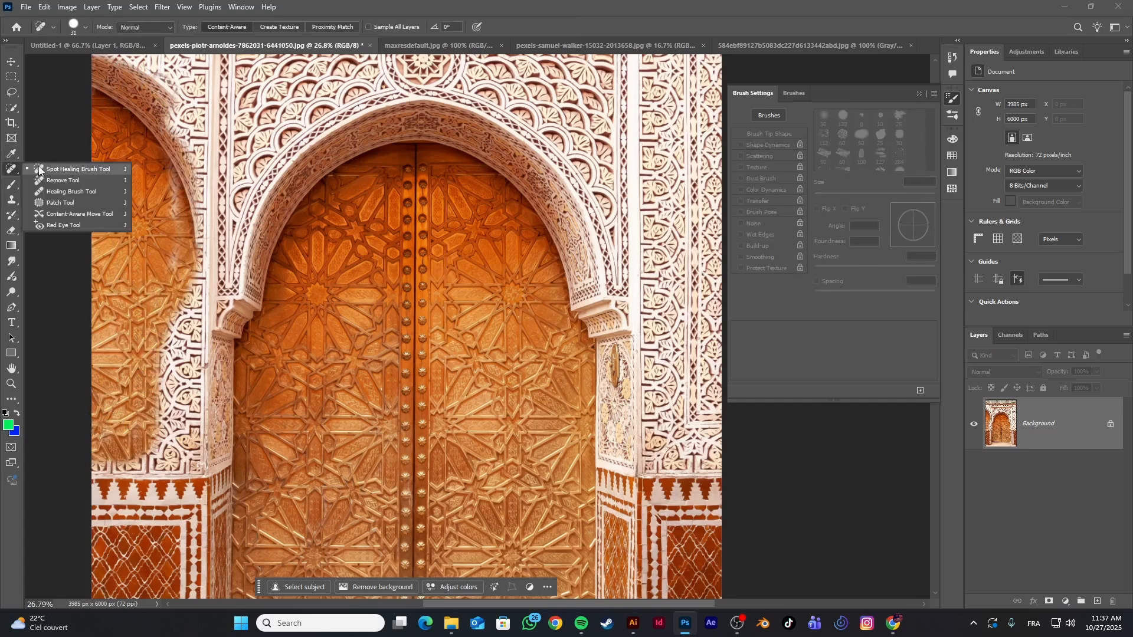
{"action": "left_click", "coordinate": [12, 201]}
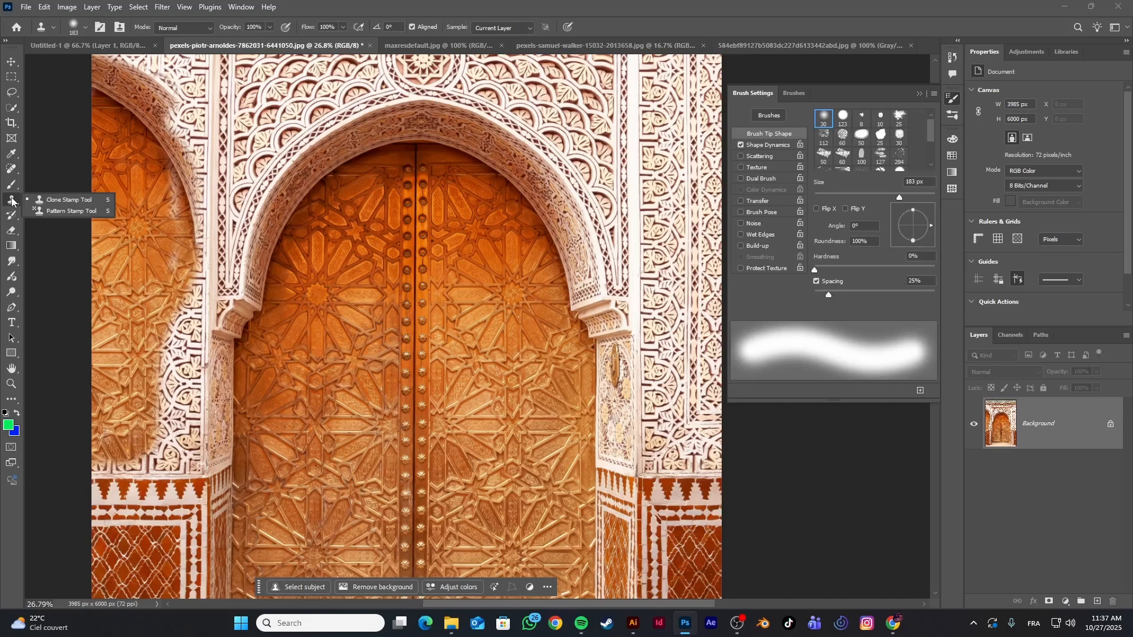
{"action": "left_click", "coordinate": [46, 200]}
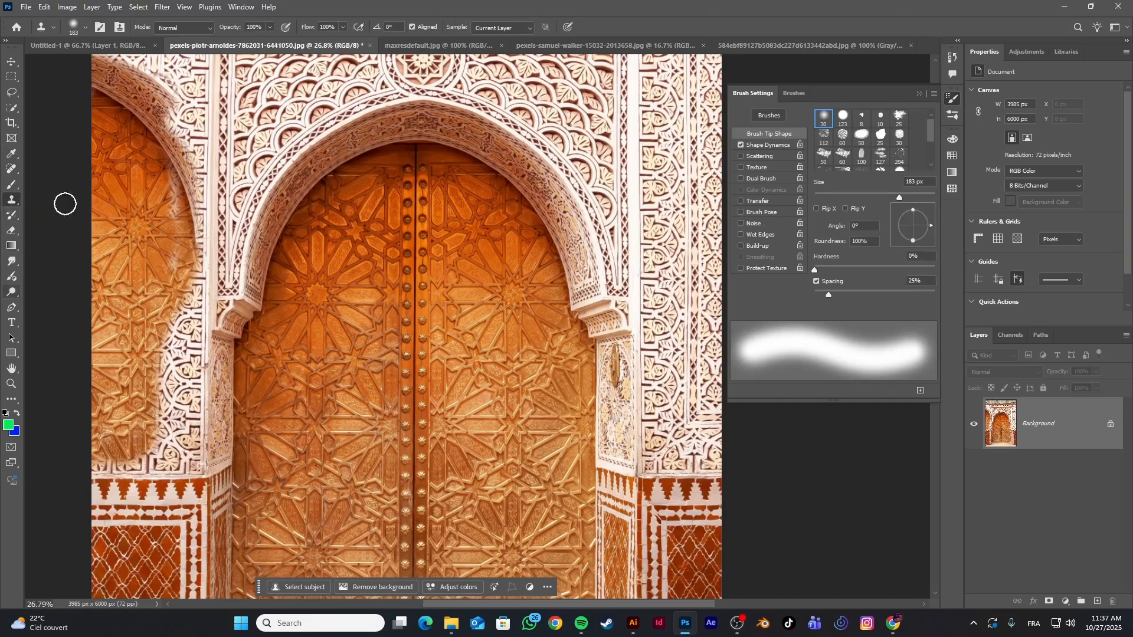
{"action": "scroll", "coordinate": [407, 326], "scroll_direction": "down", "scroll_amount": 3}
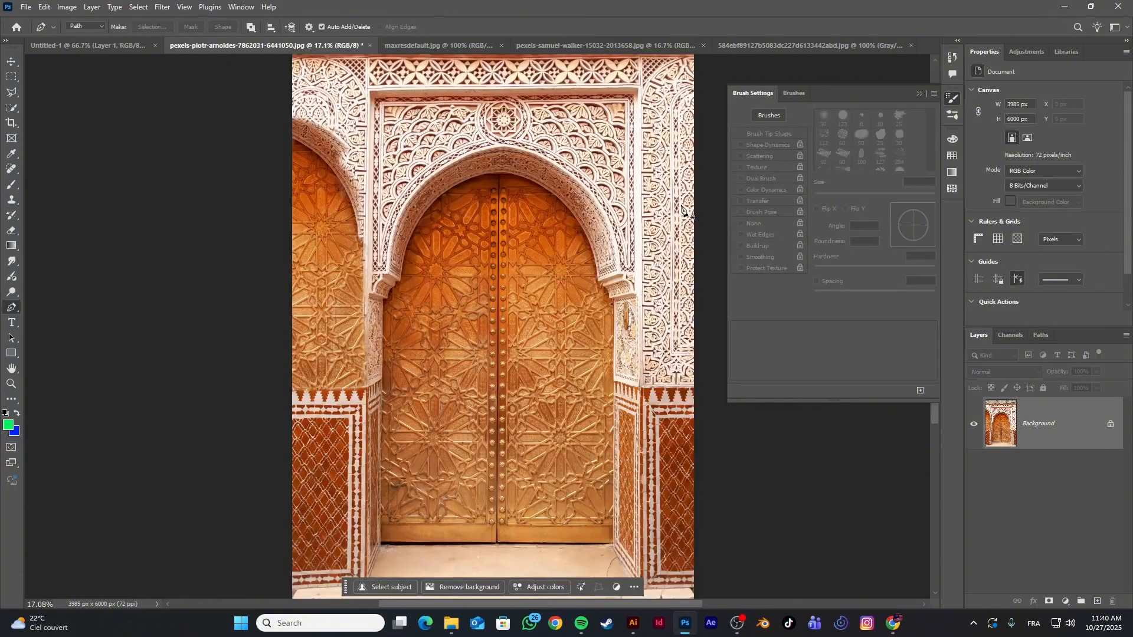
{"action": "left_click", "coordinate": [10, 77]}
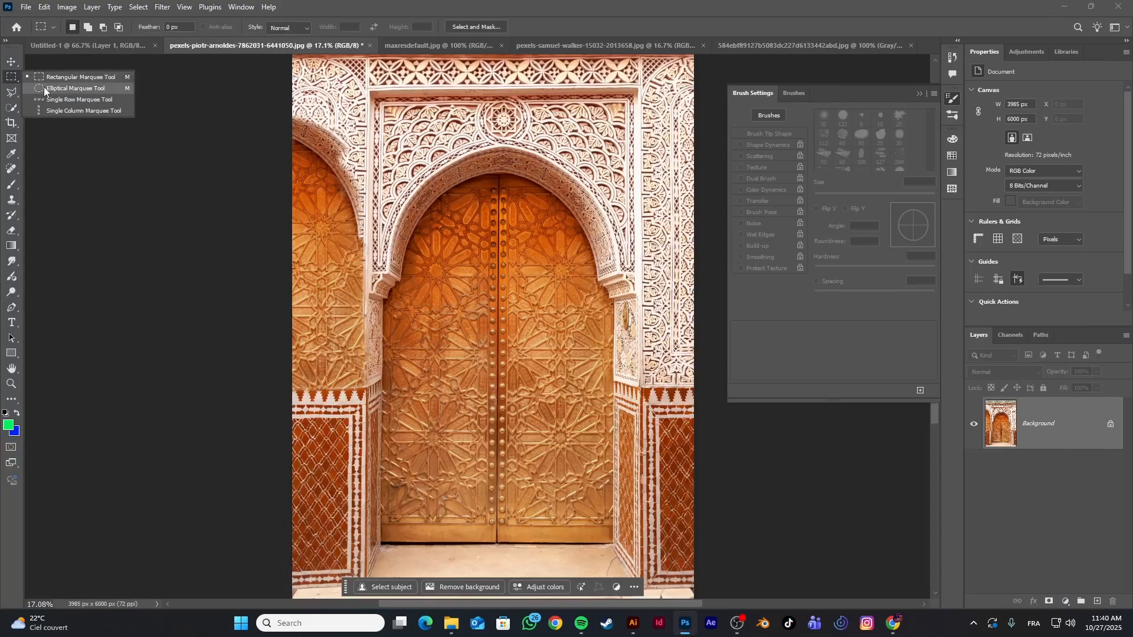
{"action": "left_click", "coordinate": [11, 93]}
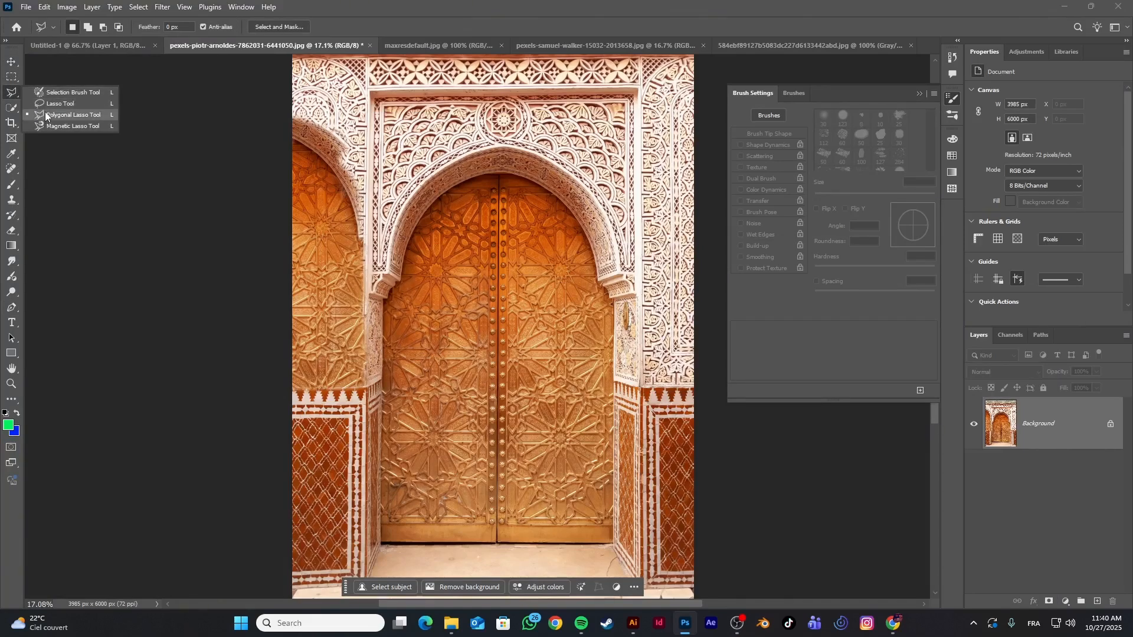
Select the middle and lower areas of the wooden door with the Quick Selection tool
{"action": "left_click", "coordinate": [12, 107]}
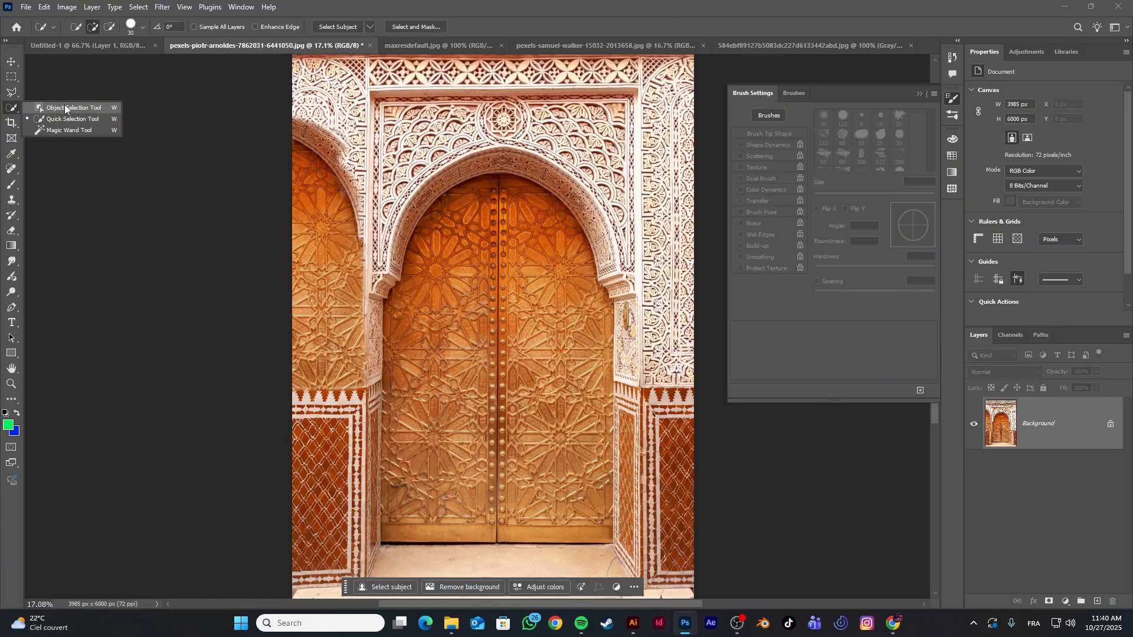
{"action": "left_click", "coordinate": [77, 118]}
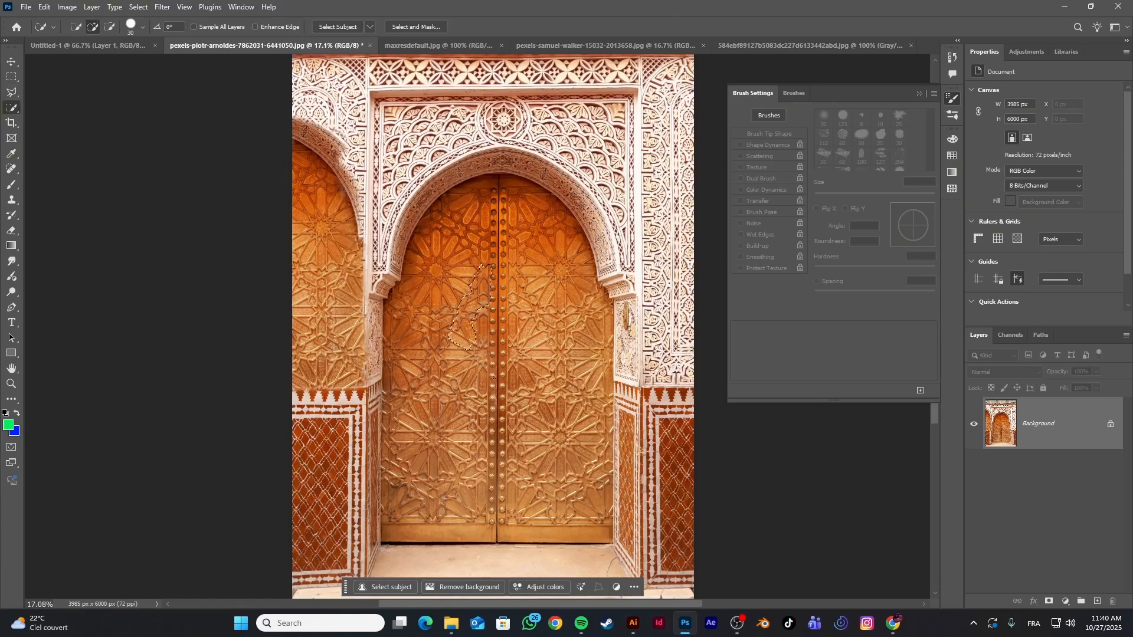
{"action": "mouse_move", "coordinate": [533, 489]}
{"action": "left_mouse_down"}
{"action": "mouse_move", "coordinate": [396, 530]}
{"action": "mouse_move", "coordinate": [376, 402]}
{"action": "left_mouse_up"}
{"action": "mouse_move", "coordinate": [571, 432]}
{"action": "left_mouse_down"}
{"action": "mouse_move", "coordinate": [571, 354]}
{"action": "mouse_move", "coordinate": [537, 303]}
{"action": "mouse_move", "coordinate": [506, 271]}
{"action": "mouse_move", "coordinate": [444, 286]}
{"action": "left_mouse_up"}
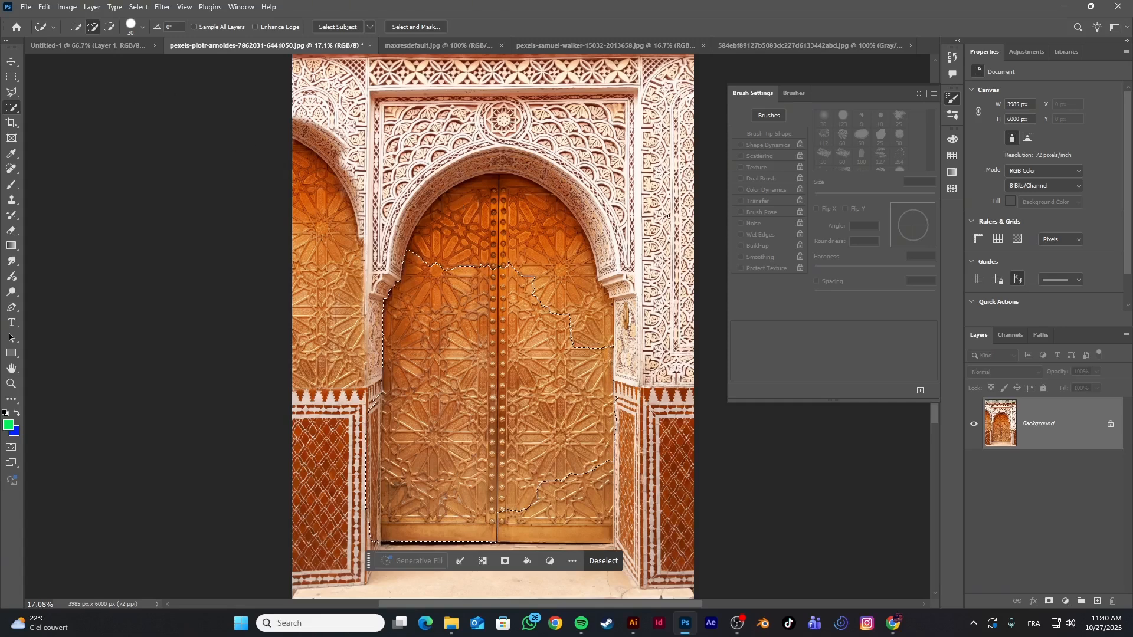
Replace the quick selection with a rectangular marquee over the central part of the door and deselect it
{"action": "left_click", "coordinate": [16, 84]}
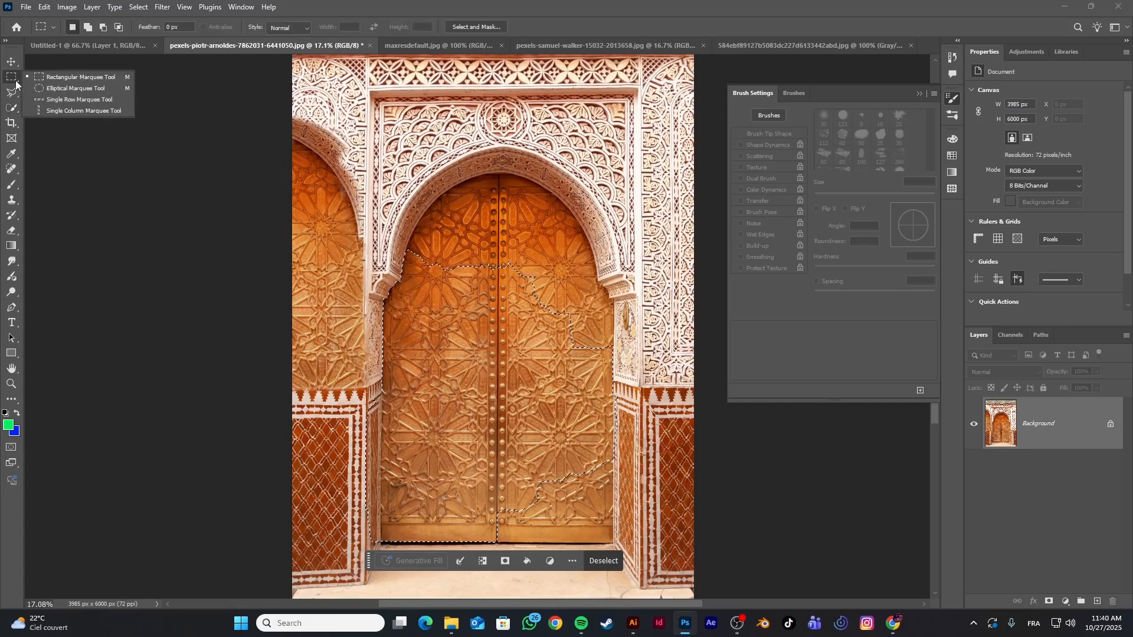
{"action": "left_click", "coordinate": [35, 82]}
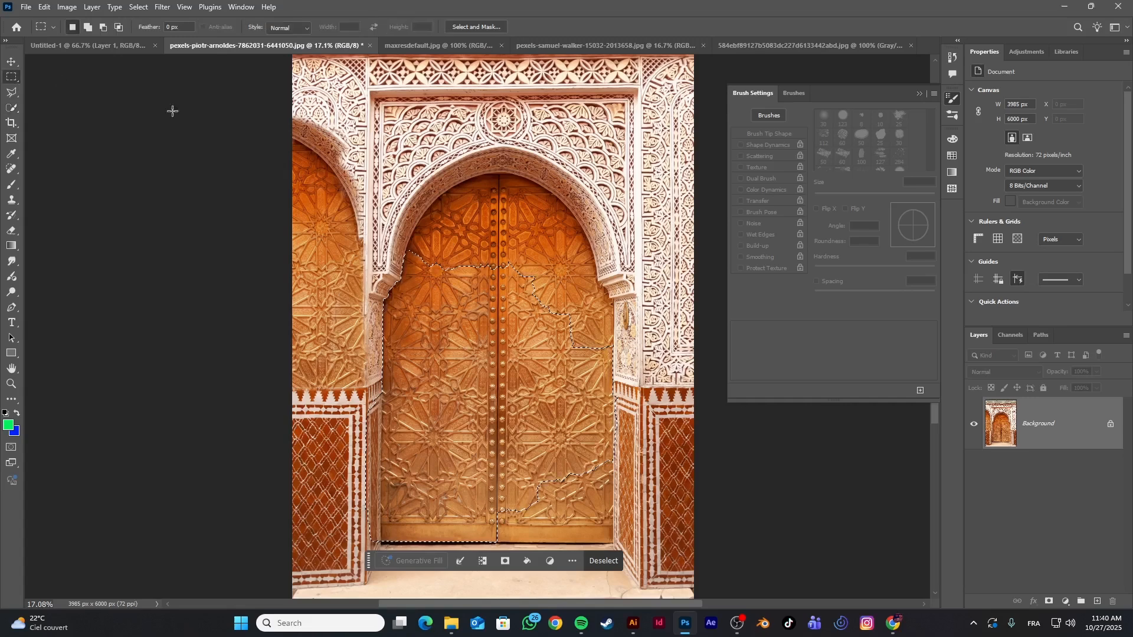
{"action": "key", "text": "ctrl+d"}
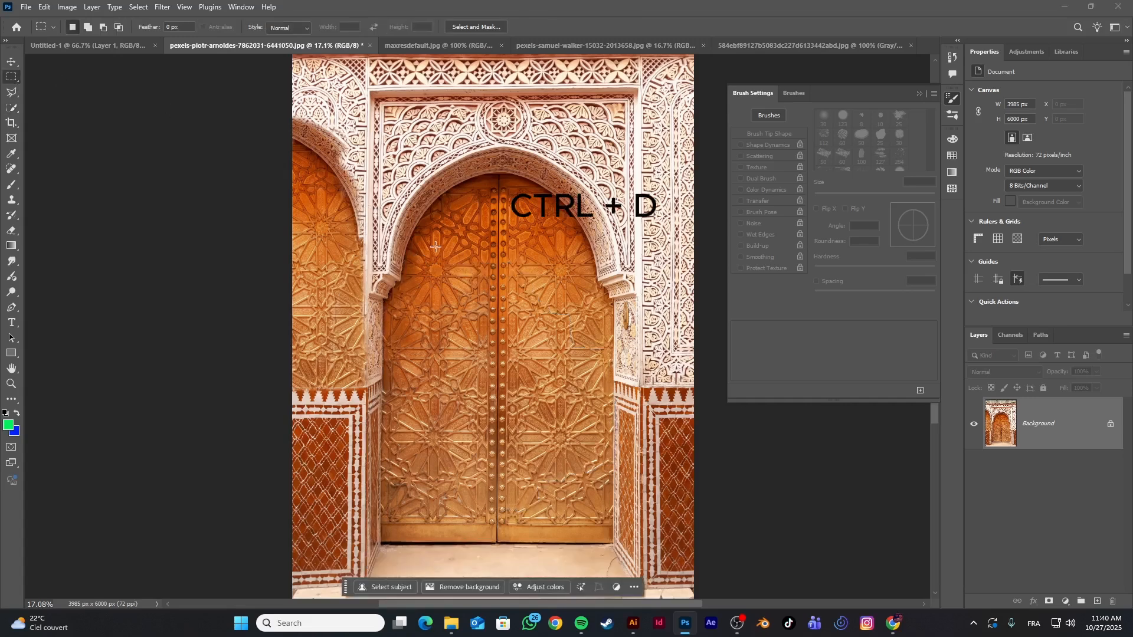
{"action": "left_click_drag", "start_coordinate": [431, 242], "coordinate": [585, 535]}
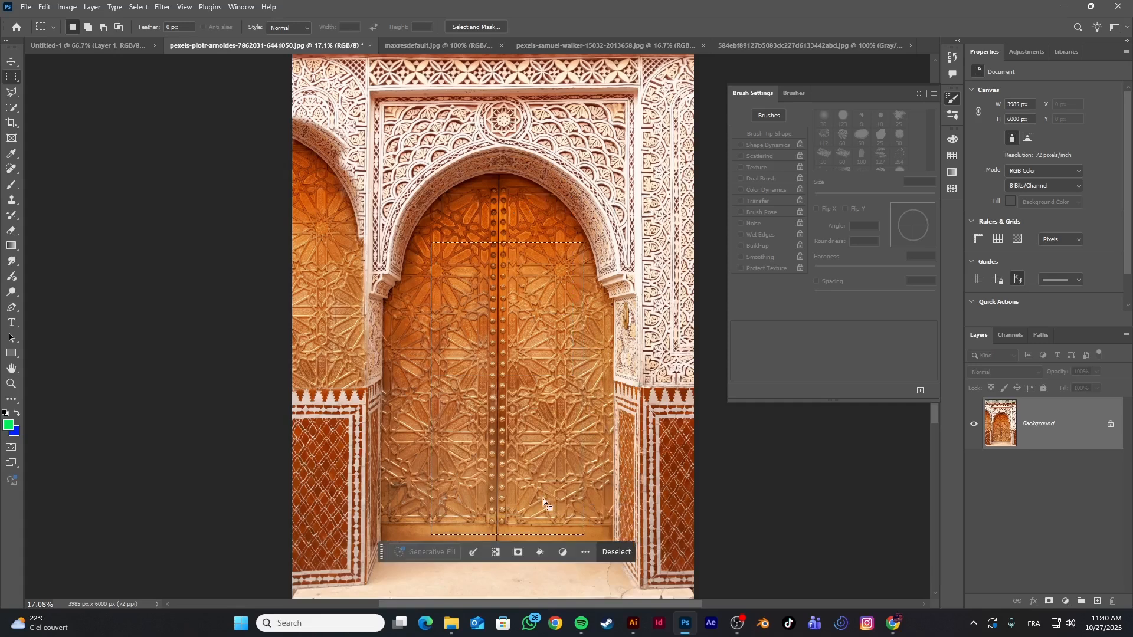
{"action": "left_click", "coordinate": [522, 491]}
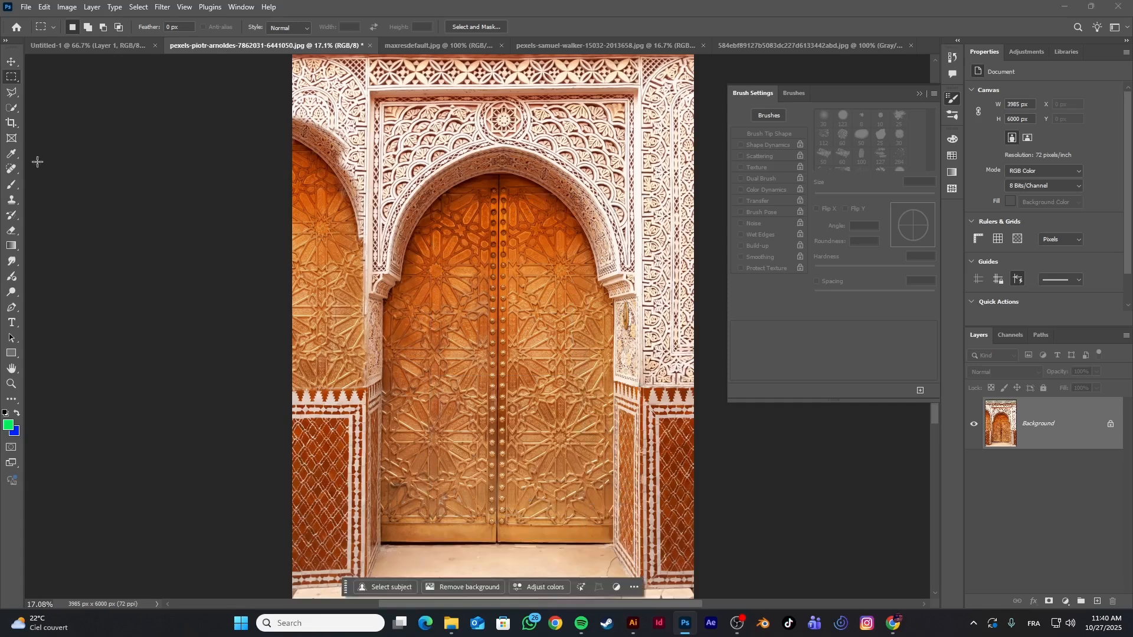
Outline most of the door freehand with the Lasso tool and clear that selection
{"action": "right_click", "coordinate": [11, 93]}
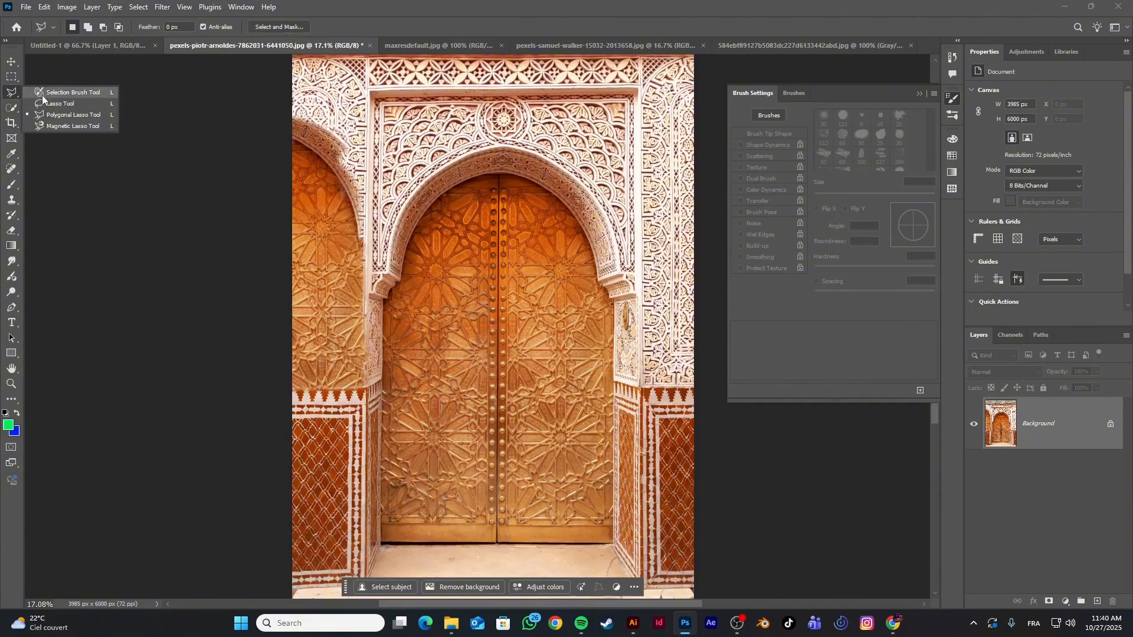
{"action": "left_click", "coordinate": [47, 93]}
{"action": "left_click_drag", "start_coordinate": [379, 543], "coordinate": [382, 522]}
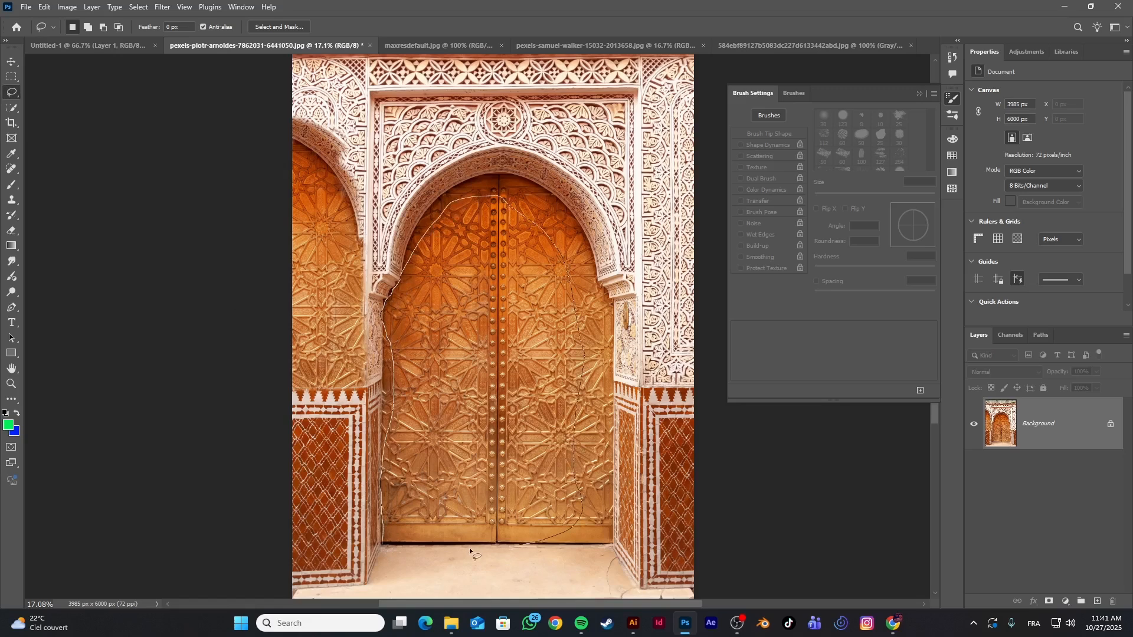
{"action": "left_click_drag", "start_coordinate": [383, 549], "coordinate": [383, 546]}
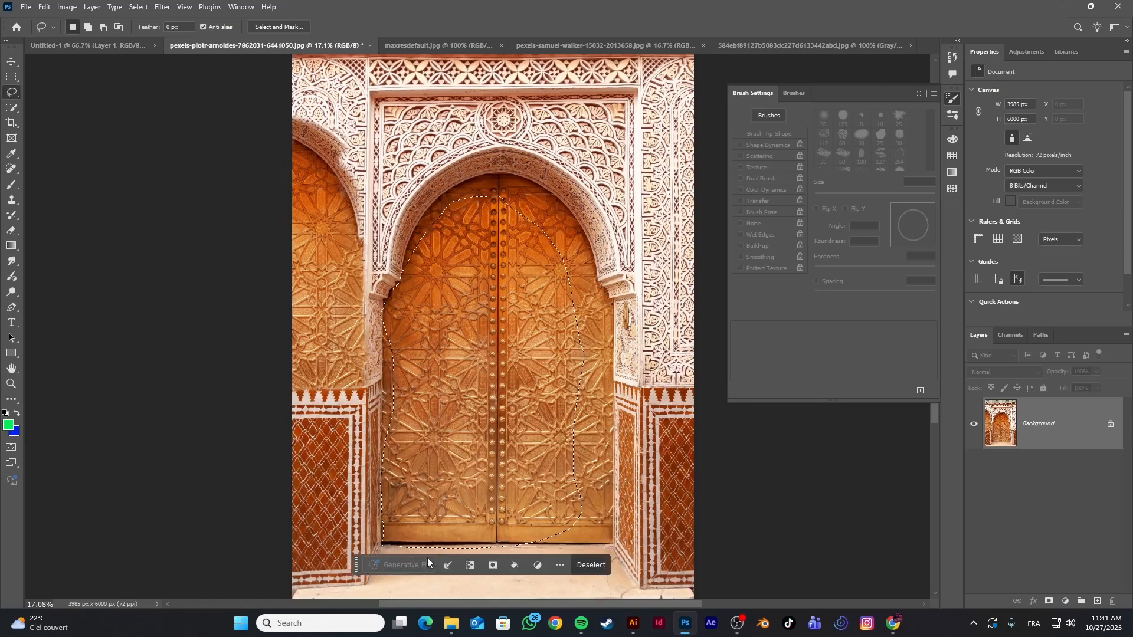
{"action": "key", "text": "ctrl+d"}
Activate the Pen tool and preview its quick tutorial video, closing the player
{"action": "right_click", "coordinate": [11, 93]}
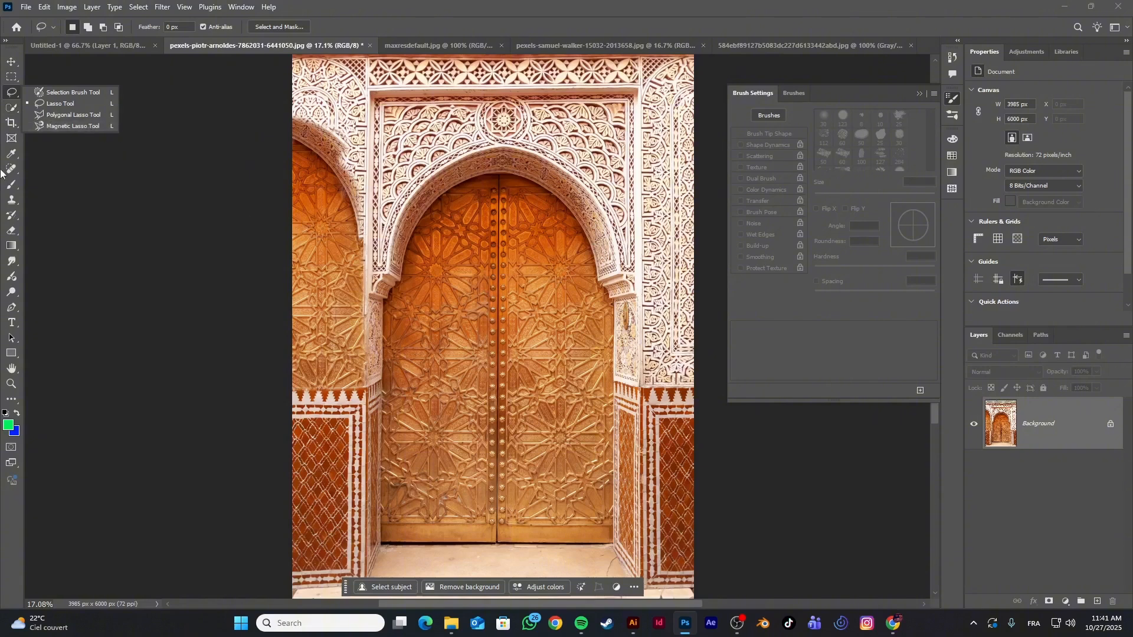
{"action": "left_click", "coordinate": [17, 311]}
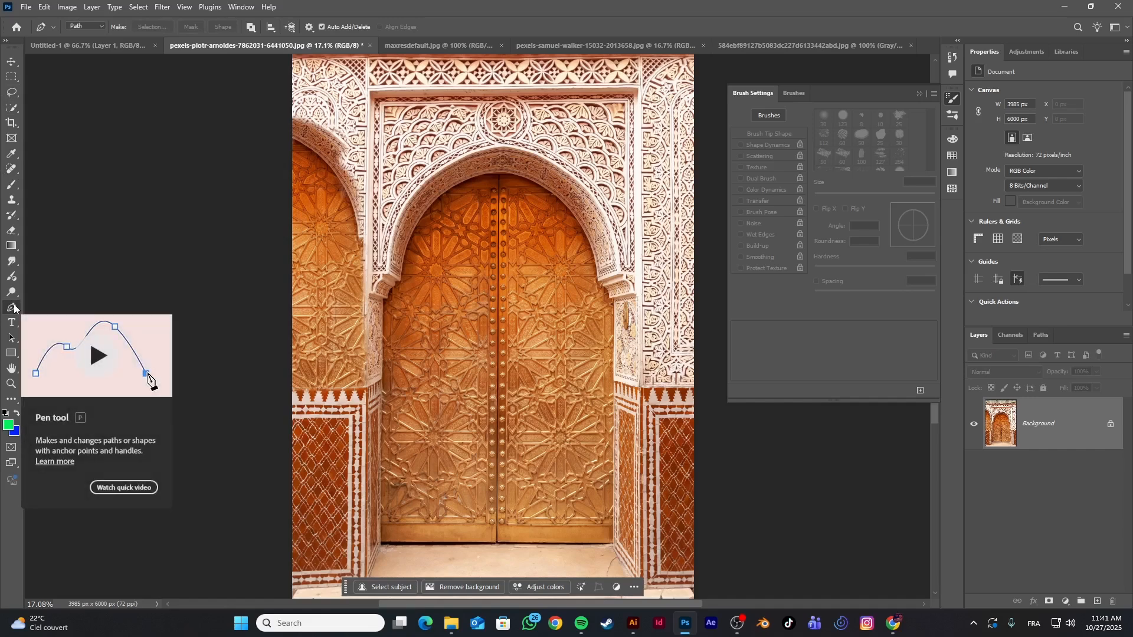
{"action": "left_click", "coordinate": [96, 356]}
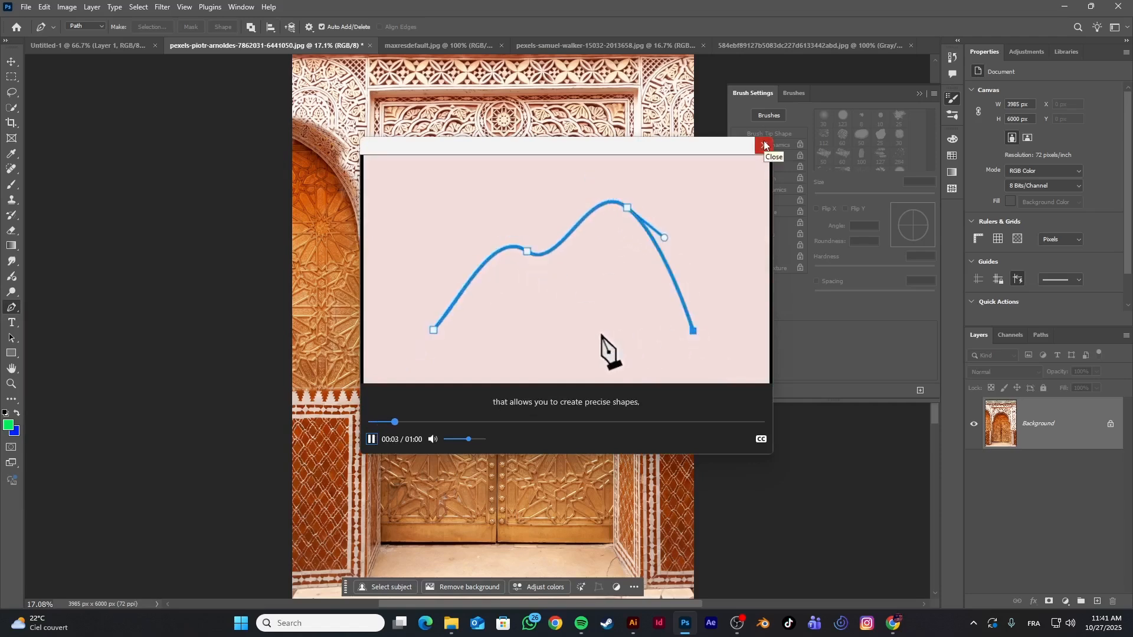
{"action": "left_click", "coordinate": [765, 145]}
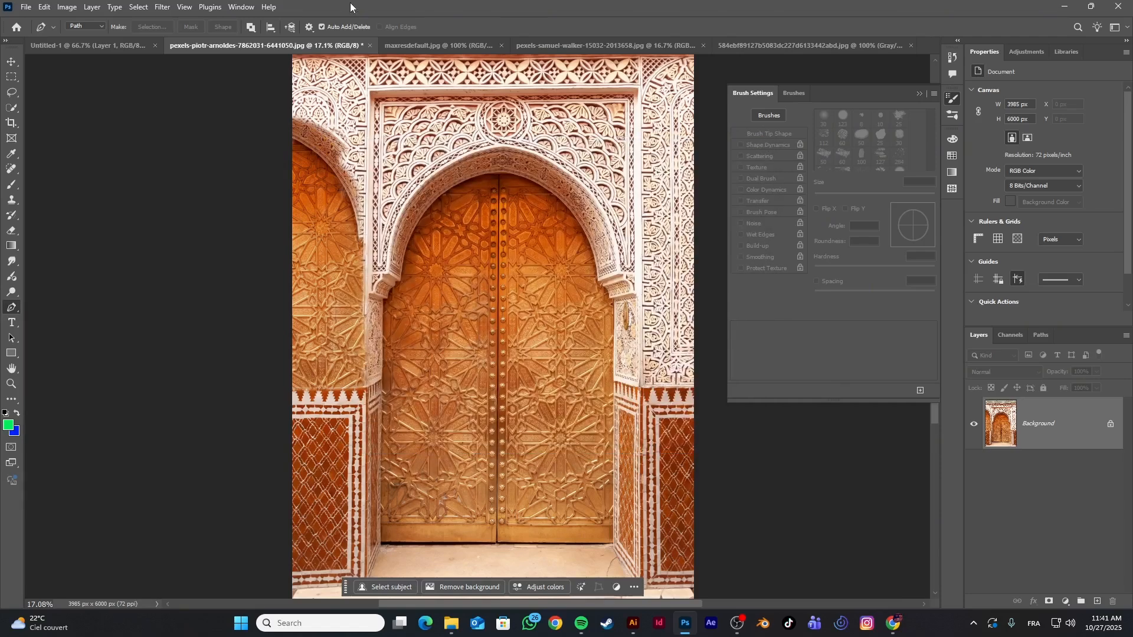
On the Untitled-1 artboard, draw an open Pen path of three straight segments across the upper area, ending near the center
{"action": "left_click", "coordinate": [59, 41]}
{"action": "scroll", "coordinate": [346, 269], "scroll_direction": "up", "scroll_amount": 1}
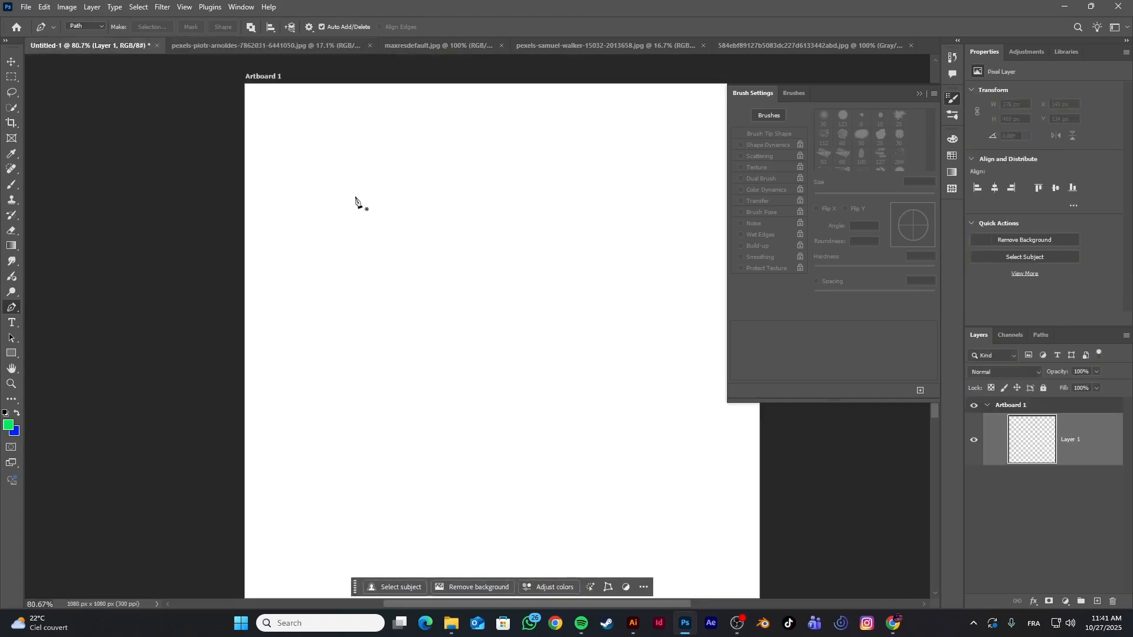
{"action": "left_click", "coordinate": [289, 227]}
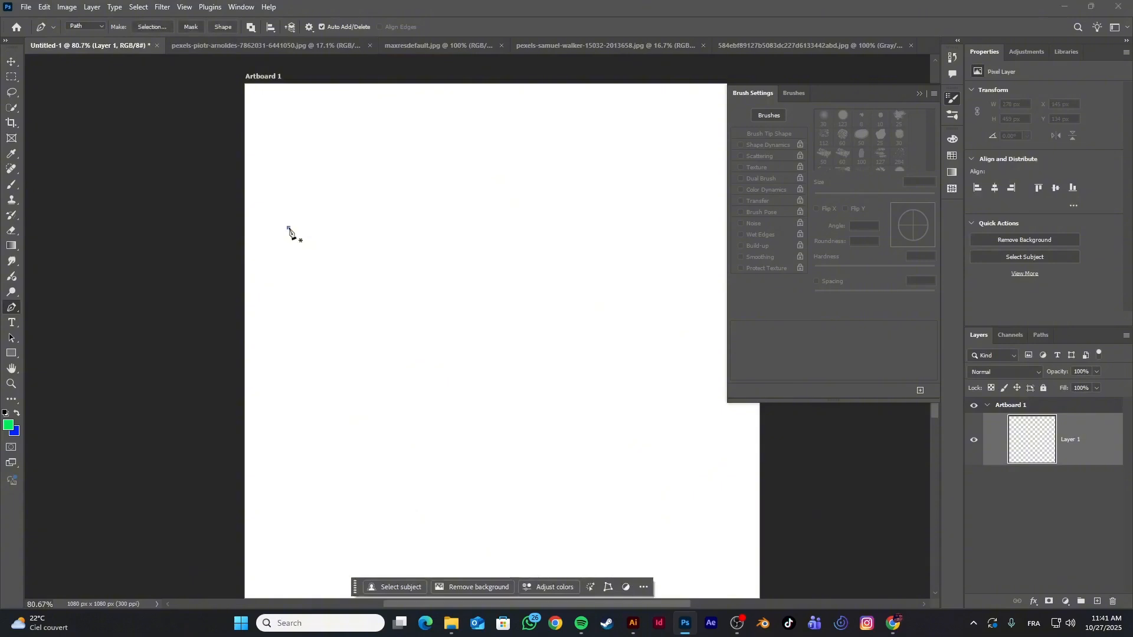
{"action": "left_click", "coordinate": [491, 155]}
{"action": "left_click", "coordinate": [589, 218]}
{"action": "left_click", "coordinate": [468, 286]}
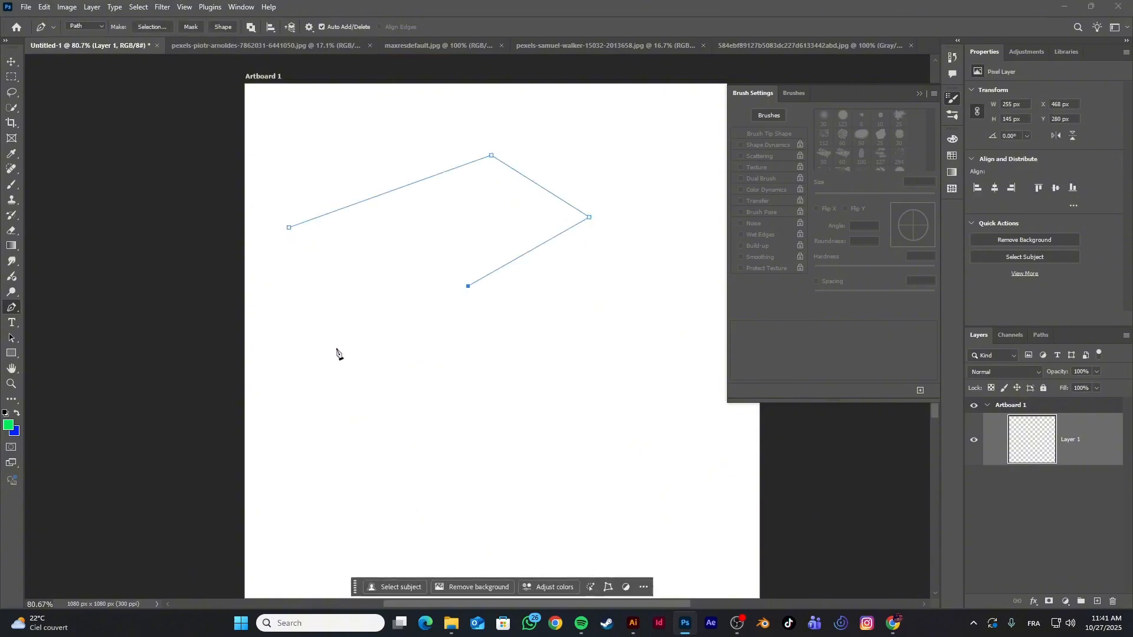
Extend the path with a wide curved loop, a short straight rise, and a curve about 376 px tall down the artboard's right side
{"action": "left_click_drag", "start_coordinate": [346, 409], "coordinate": [543, 455]}
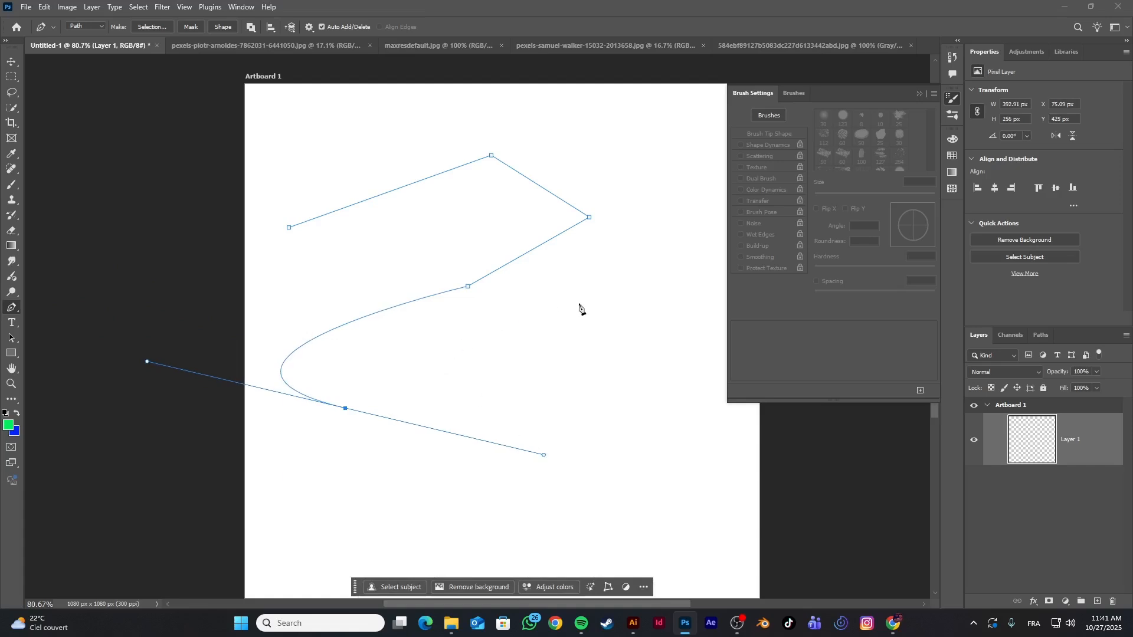
{"action": "left_click", "coordinate": [602, 320]}
{"action": "left_click", "coordinate": [651, 266]}
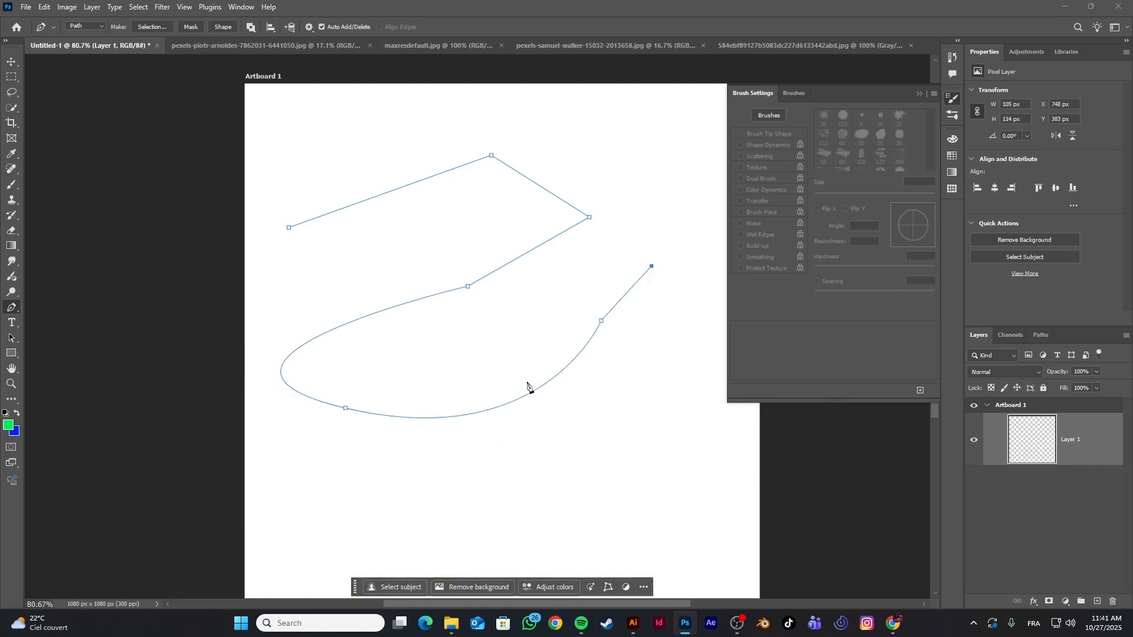
{"action": "left_click_drag", "start_coordinate": [694, 445], "coordinate": [612, 486]}
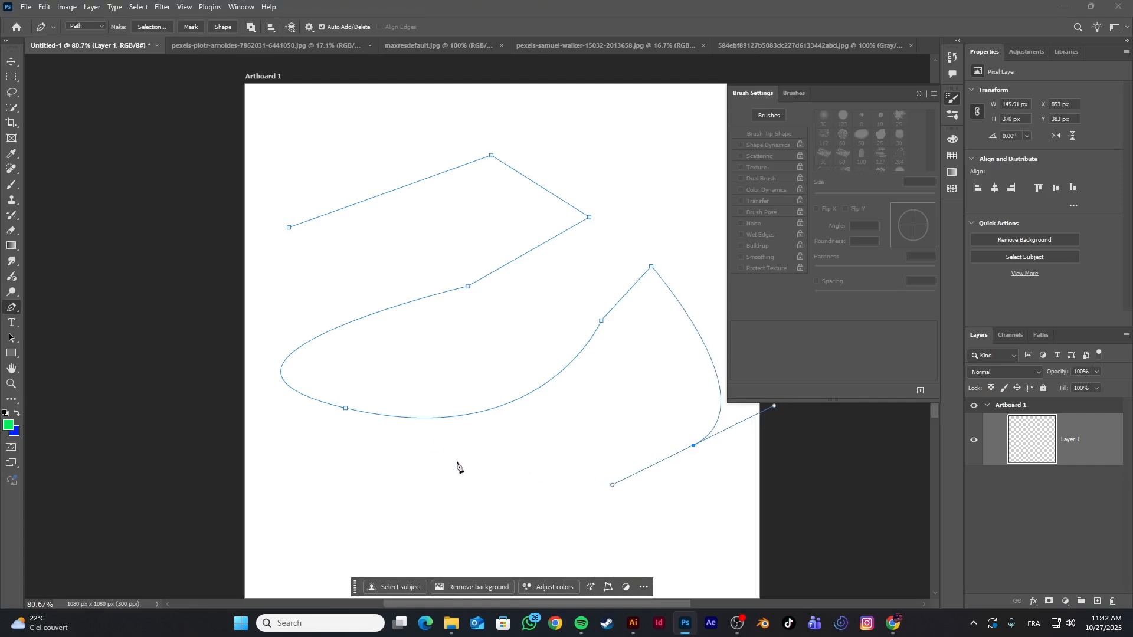
Try a curved segment from the lower-right anchor to the lower middle of the artboard and undo it
{"action": "left_click_drag", "start_coordinate": [453, 451], "coordinate": [405, 460]}
{"action": "left_click", "coordinate": [404, 459]}
{"action": "key", "text": "ctrl+z"}
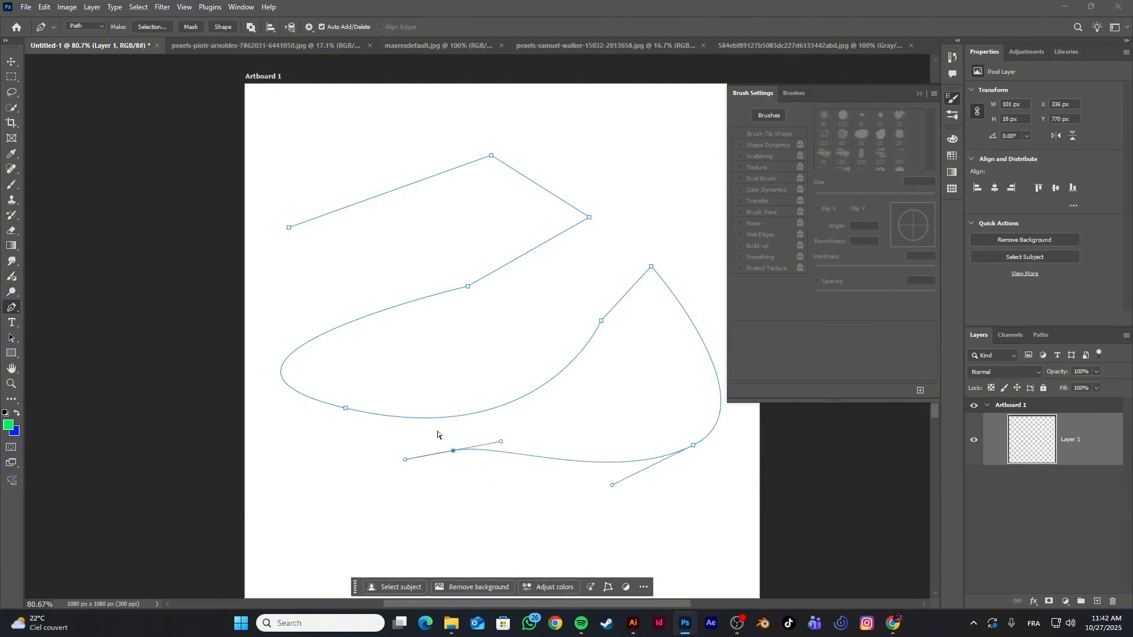
{"action": "key", "text": "ctrl+z"}
{"action": "key", "text": "ctrl+z"}
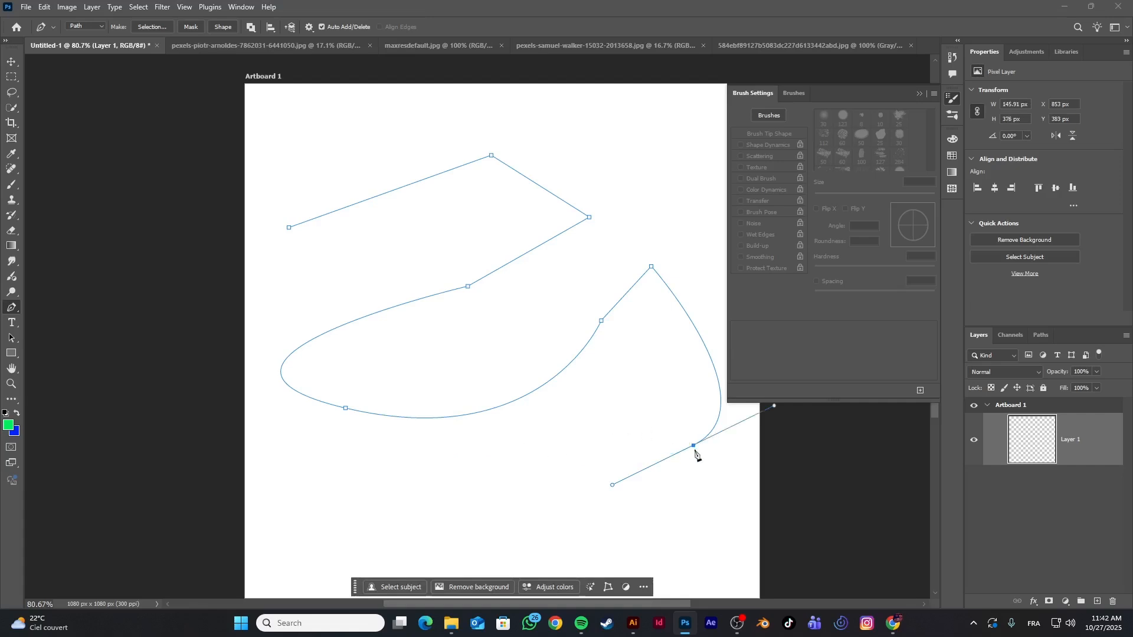
Remove the lower-right anchor's outgoing handle and add a curve about 362 px wide to the bottom middle of the artboard
{"action": "key", "text": "alt"}
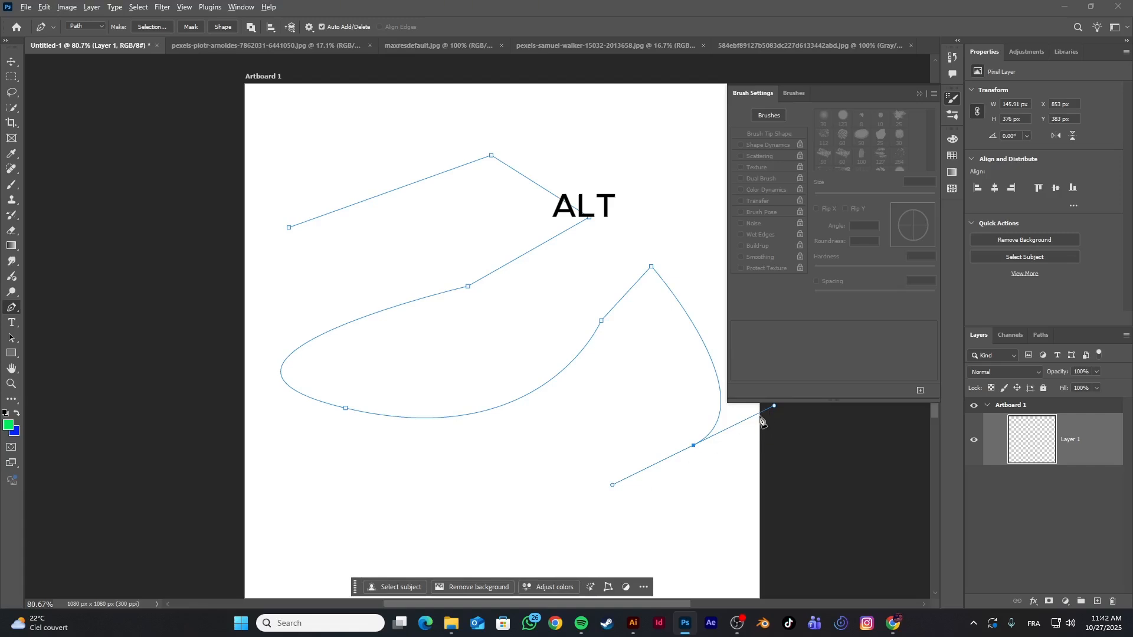
{"action": "left_click", "coordinate": [693, 447]}
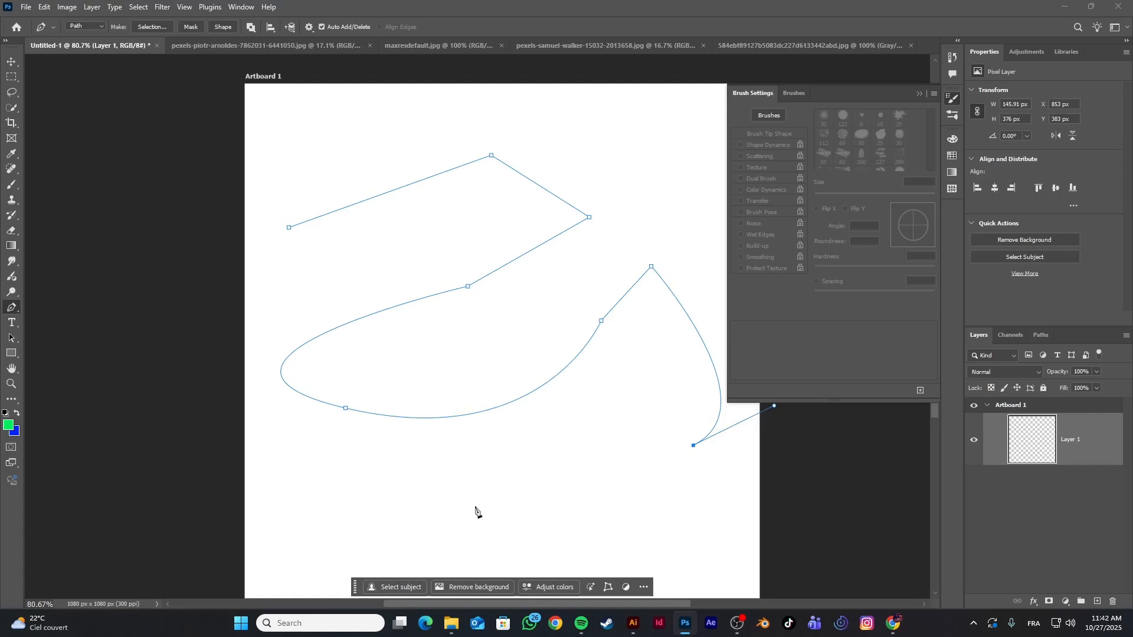
{"action": "left_click_drag", "start_coordinate": [520, 516], "coordinate": [441, 491]}
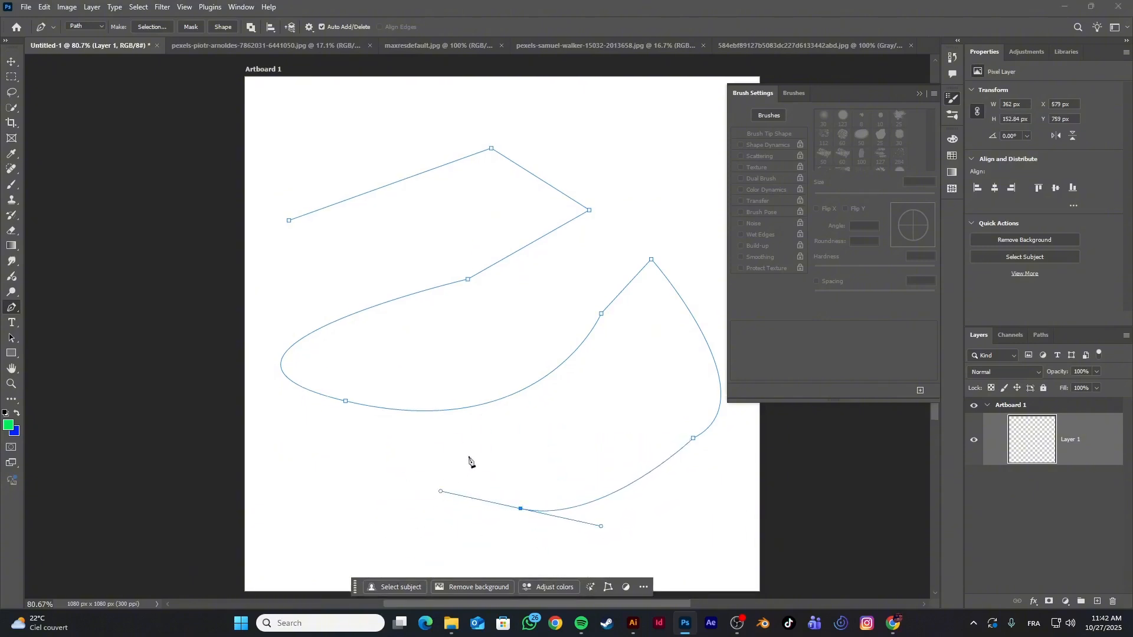
Remove the bottom anchor's outgoing handle and extend the path with a straight segment up-left and a curve about 222 px wide toward the lower left
{"action": "left_click", "coordinate": [444, 434]}
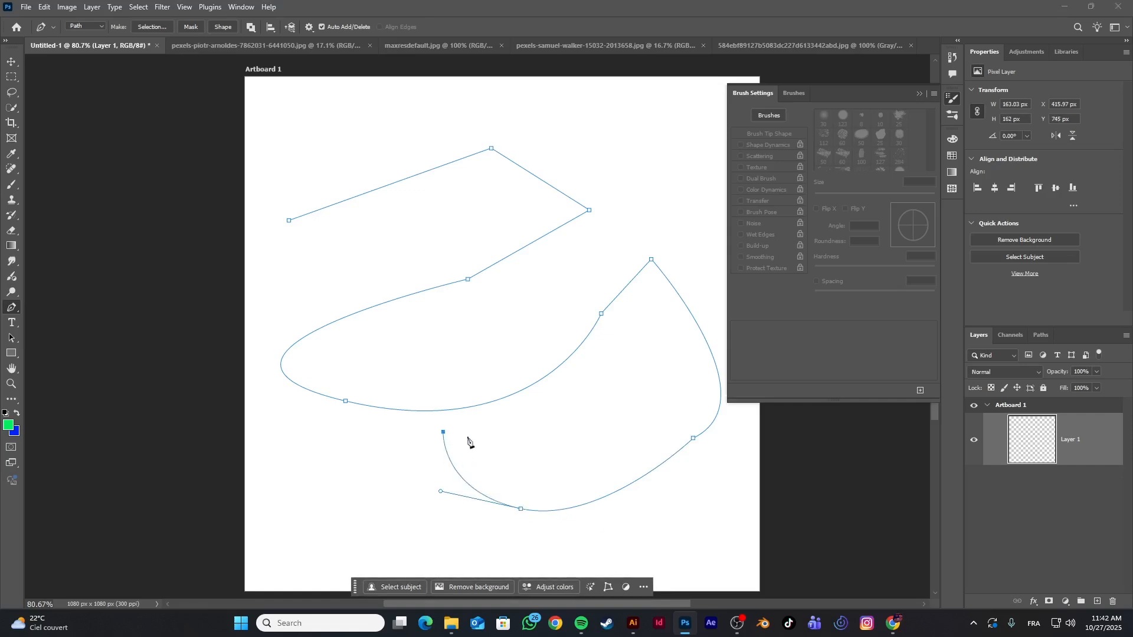
{"action": "key", "text": "ctrl+z"}
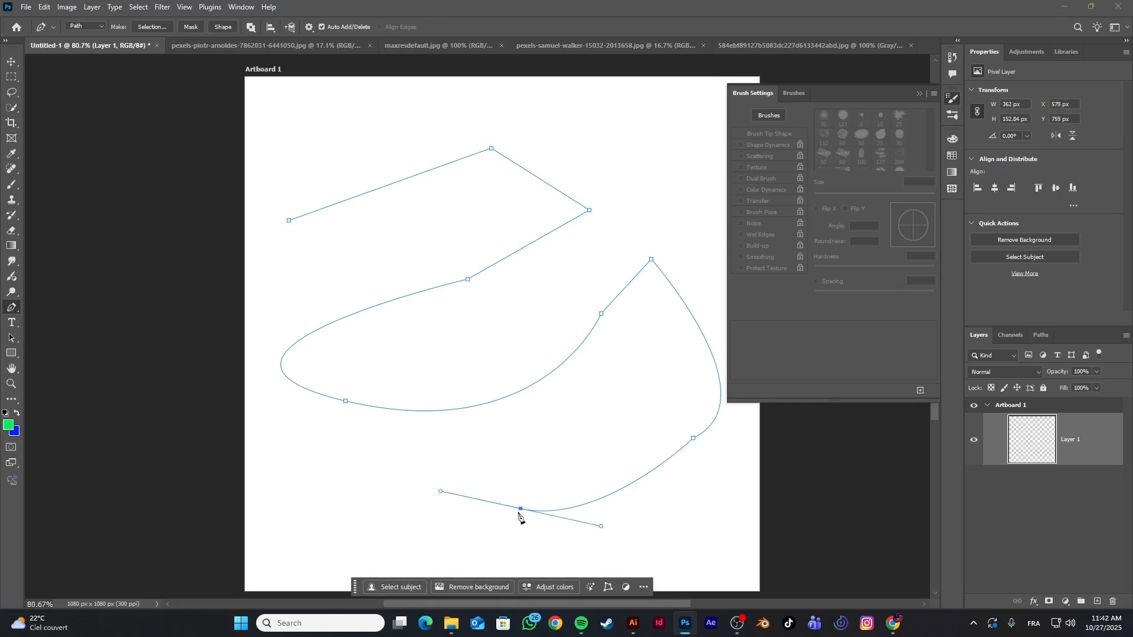
{"action": "left_click", "coordinate": [520, 509], "text": "alt"}
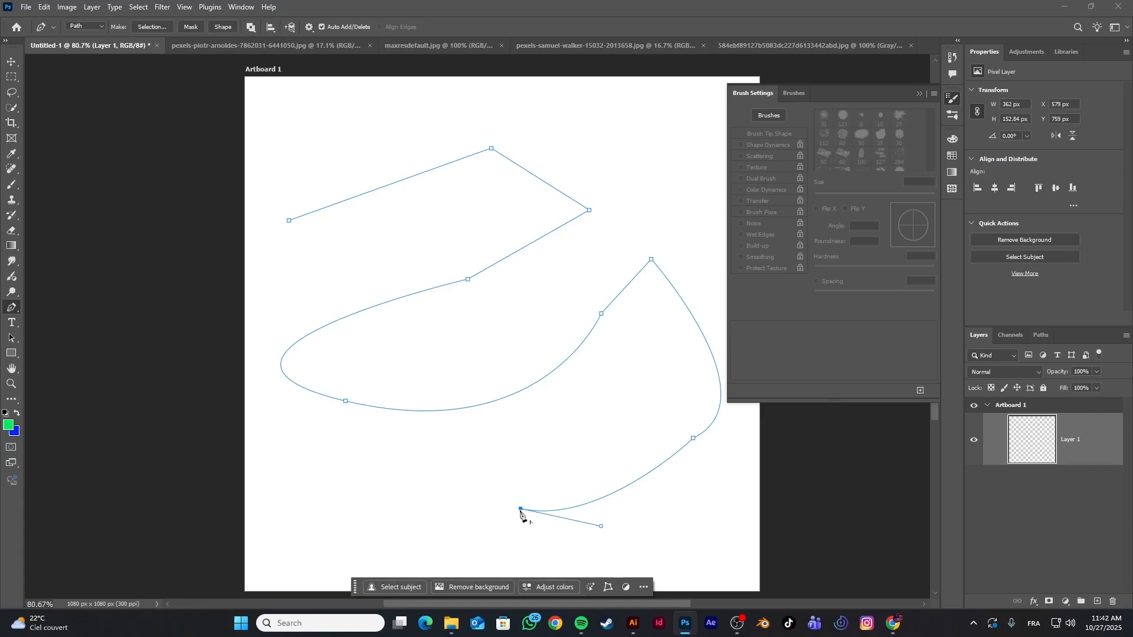
{"action": "left_click", "coordinate": [468, 438]}
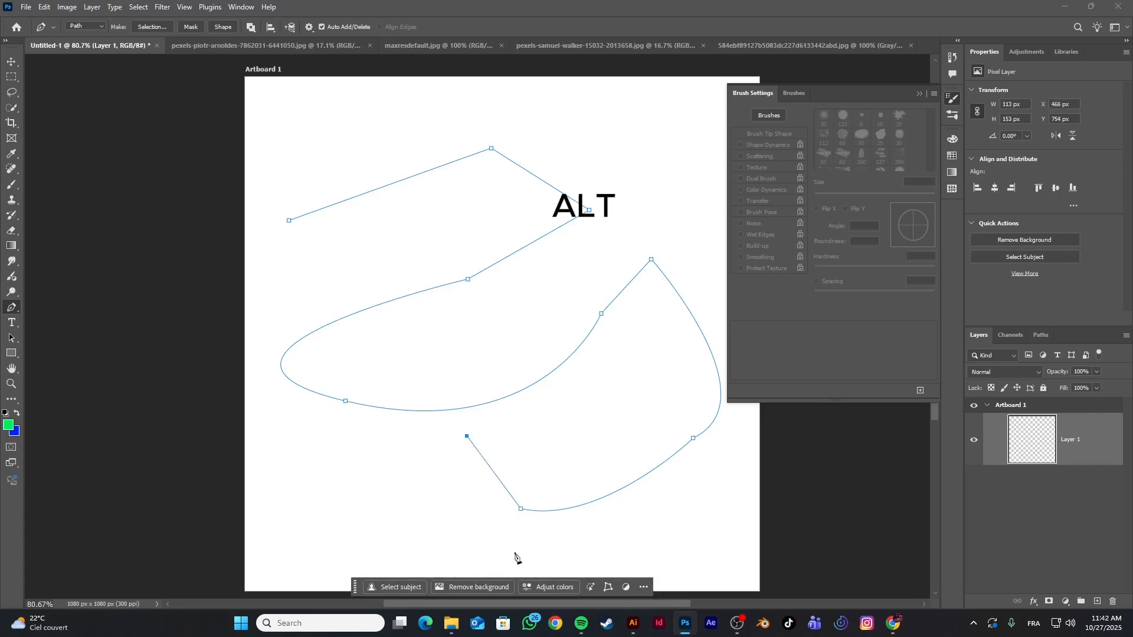
{"action": "left_click_drag", "start_coordinate": [361, 492], "coordinate": [302, 431]}
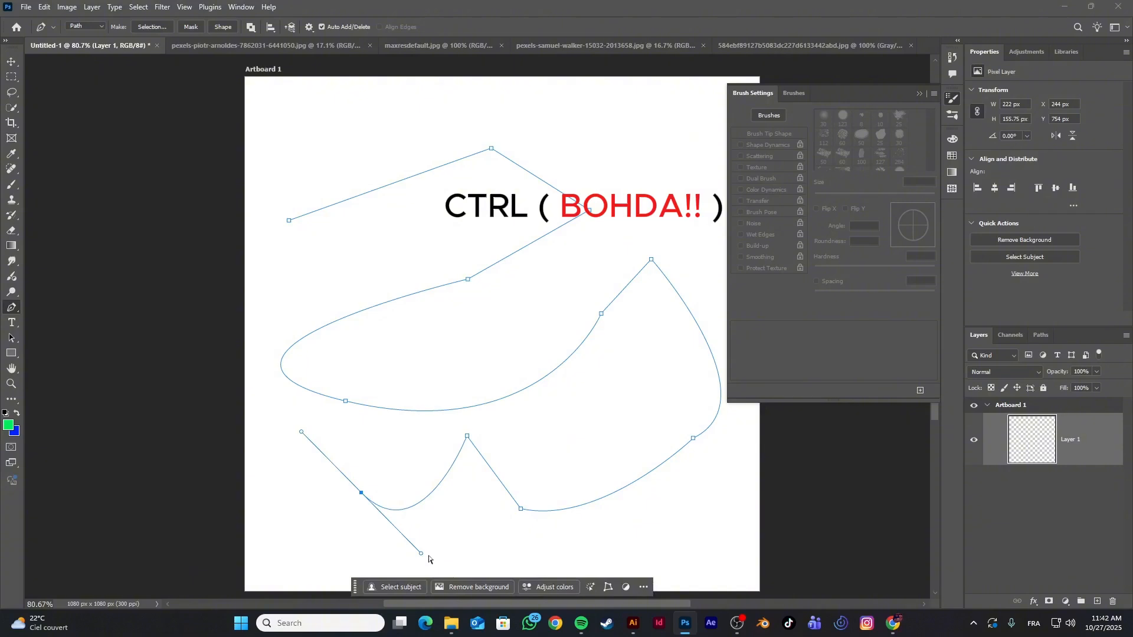
Reshape the curve at the lower-left anchor with its handles and extend the path about 150 px left and 174 px up
{"action": "left_click_drag", "start_coordinate": [424, 558], "coordinate": [488, 568]}
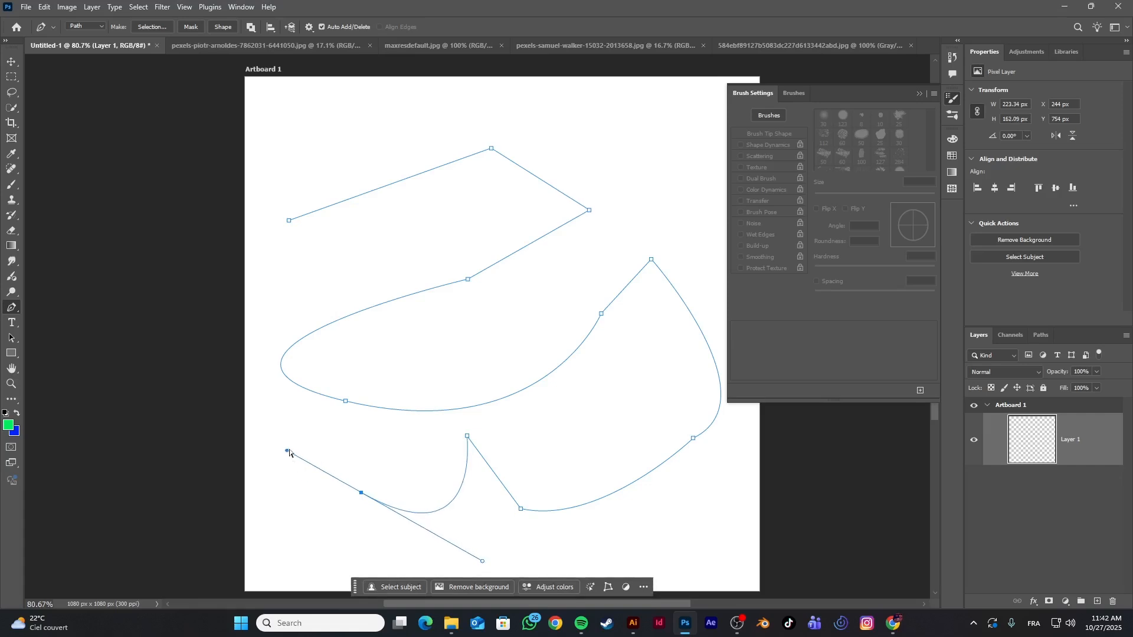
{"action": "left_click_drag", "start_coordinate": [287, 451], "coordinate": [337, 471]}
{"action": "left_click", "coordinate": [290, 409]}
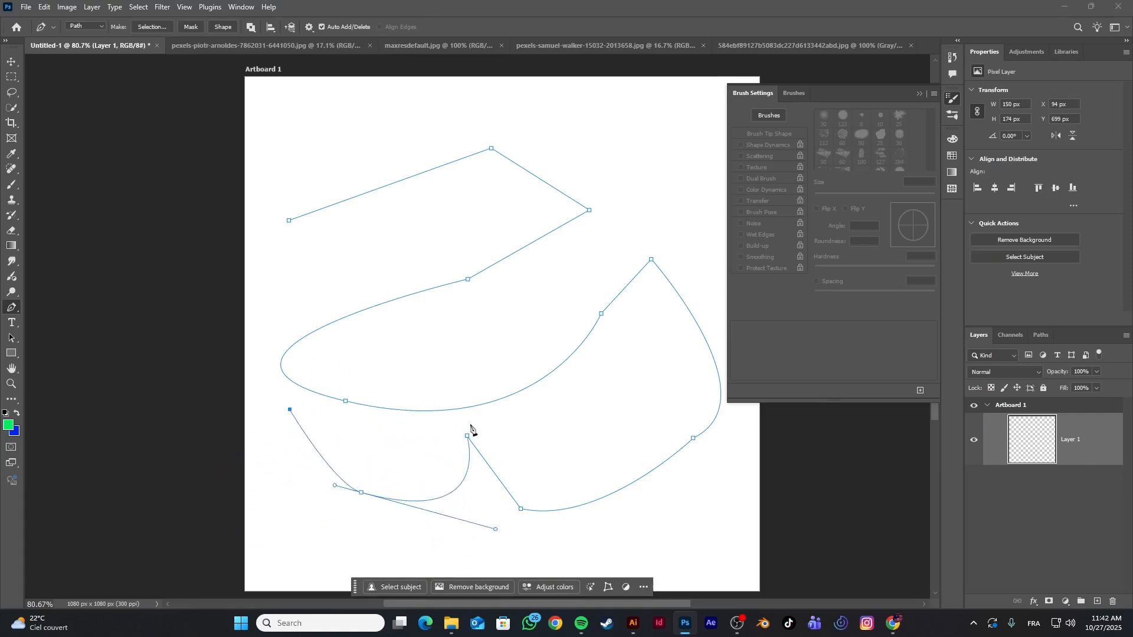
{"action": "key", "text": "ctrl+z"}
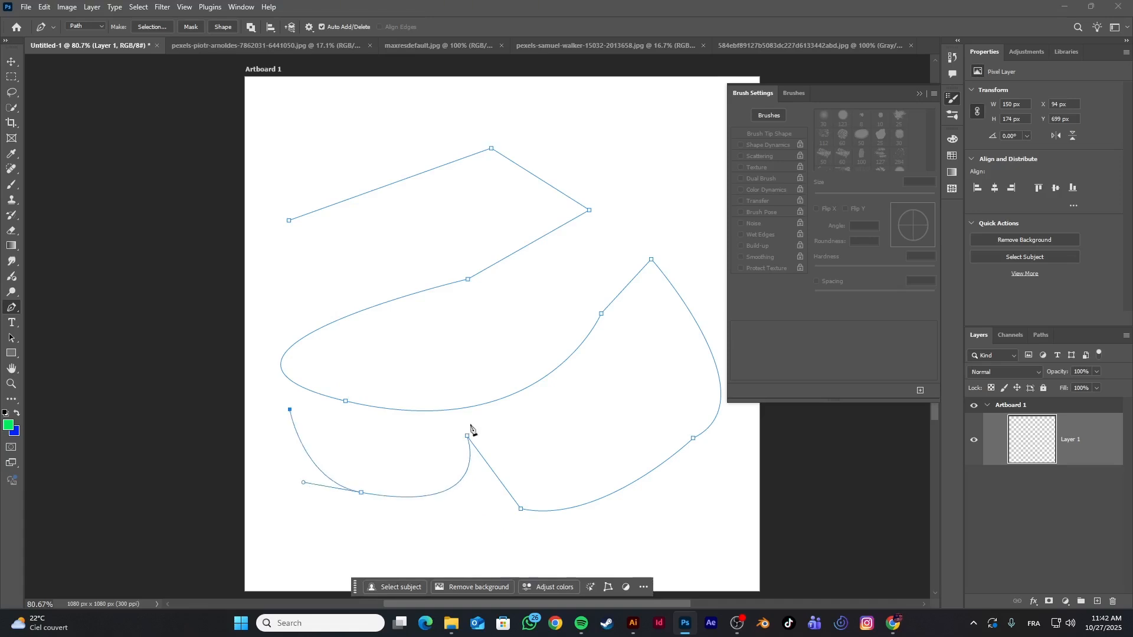
Close the path at its starting anchor, convert it to a selection, and deselect it
{"action": "left_click", "coordinate": [289, 221]}
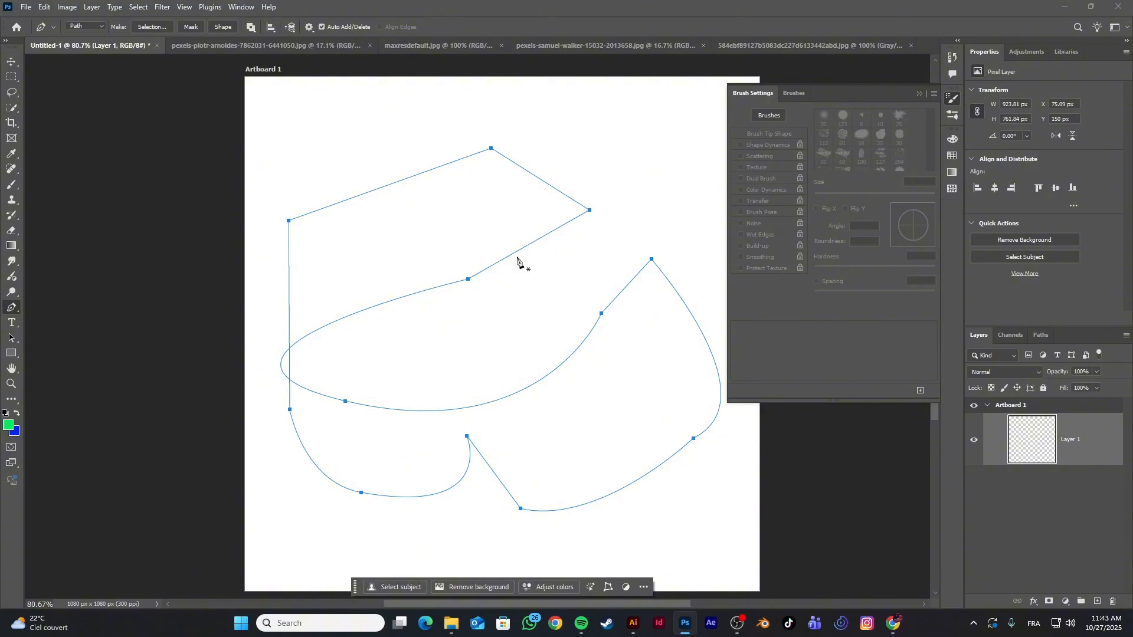
{"action": "key", "text": "ctrl+Return"}
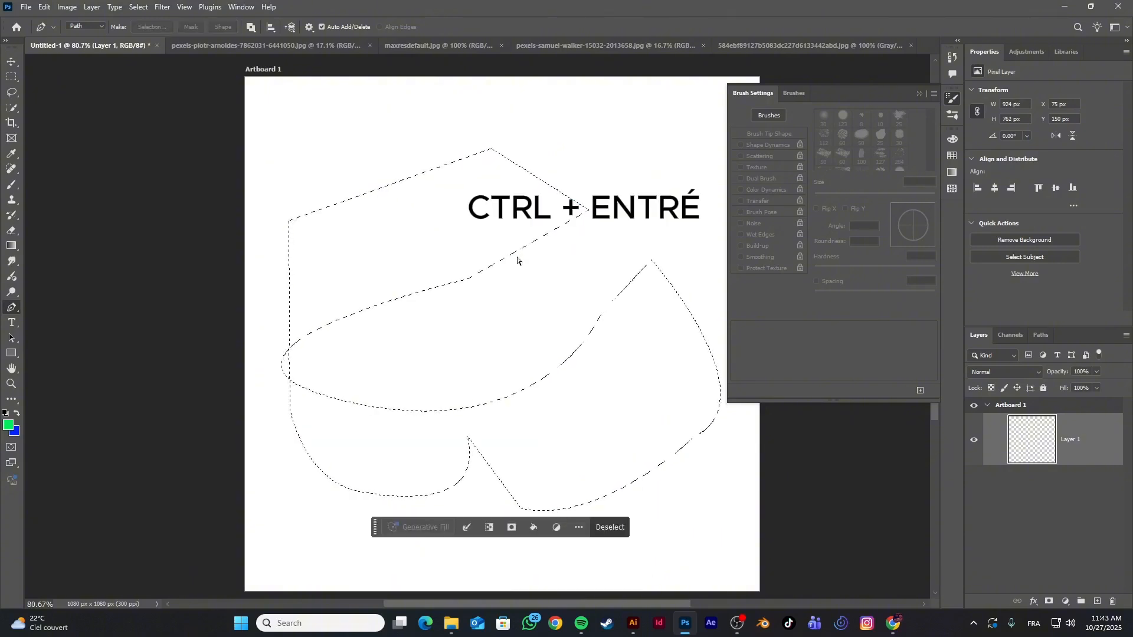
{"action": "key", "text": "ctrl+d"}
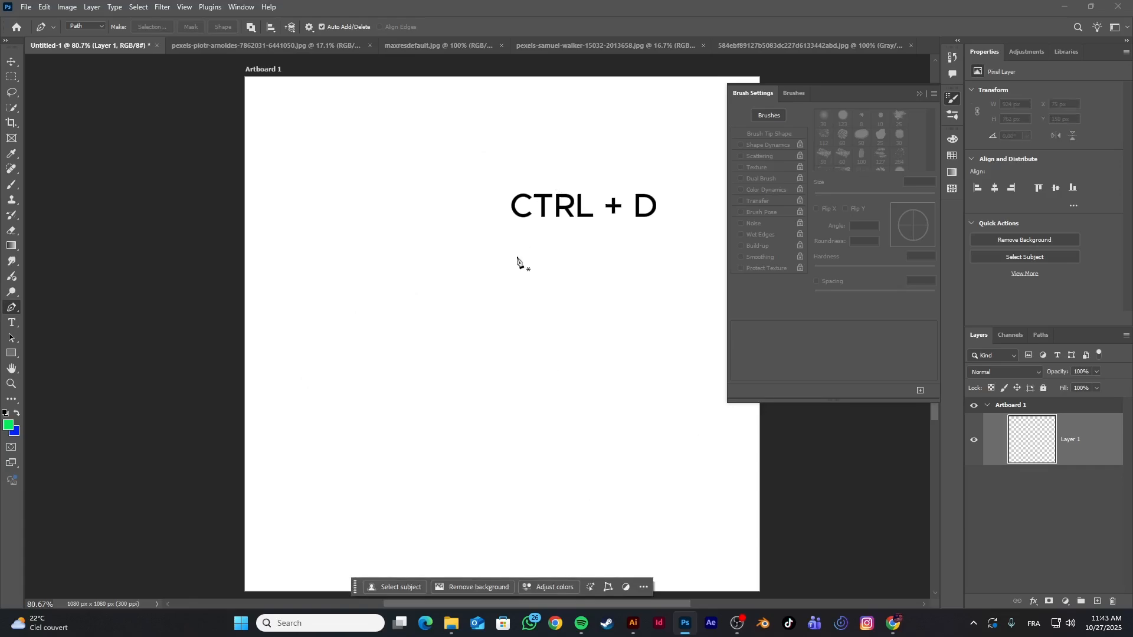
In the carved door photo, draw a straight path segment from the door's bottom-left corner up its left edge to the bracket
{"action": "left_click", "coordinate": [259, 46]}
{"action": "scroll", "coordinate": [379, 517], "scroll_direction": "up", "scroll_amount": 5}
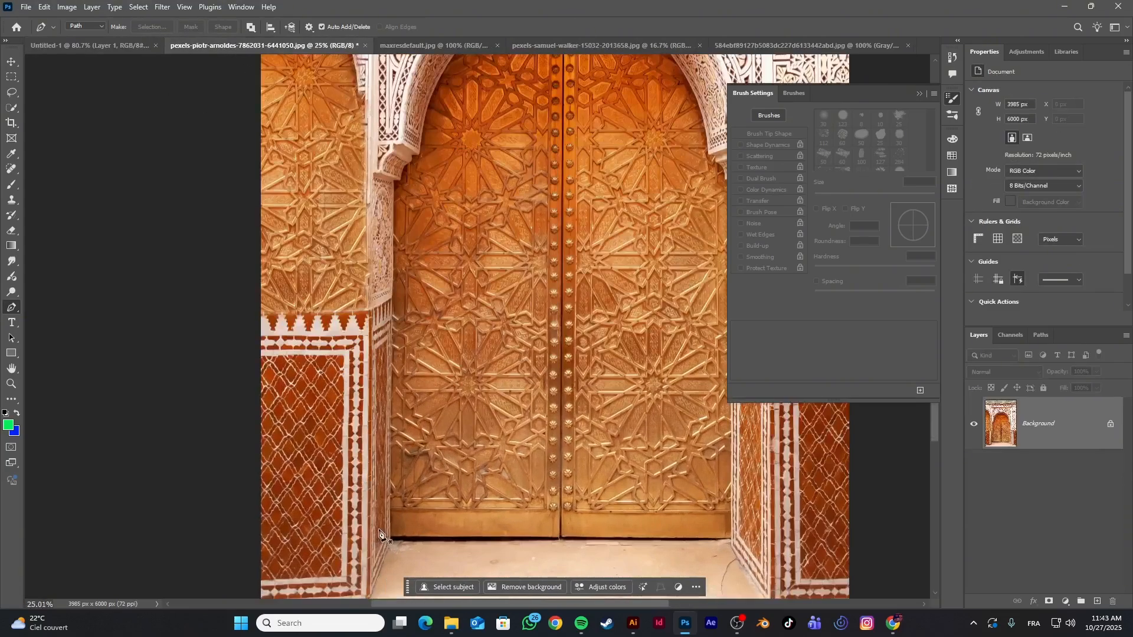
{"action": "scroll", "coordinate": [404, 564], "scroll_direction": "up", "scroll_amount": 2}
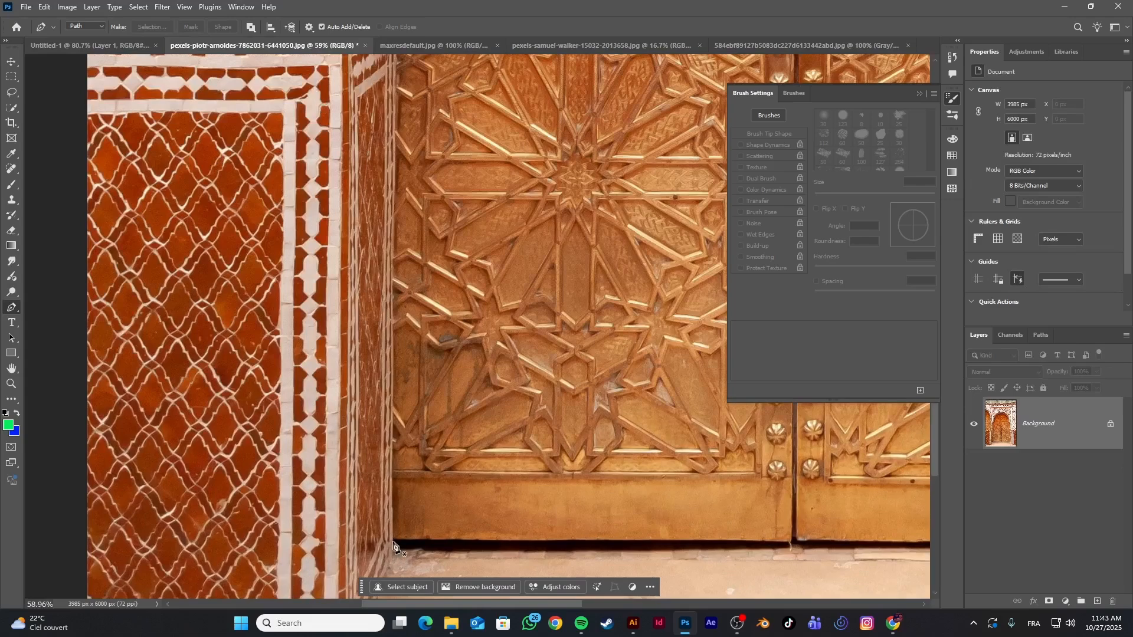
{"action": "left_click", "coordinate": [393, 542]}
{"action": "scroll", "coordinate": [398, 292], "scroll_direction": "up", "scroll_amount": 8}
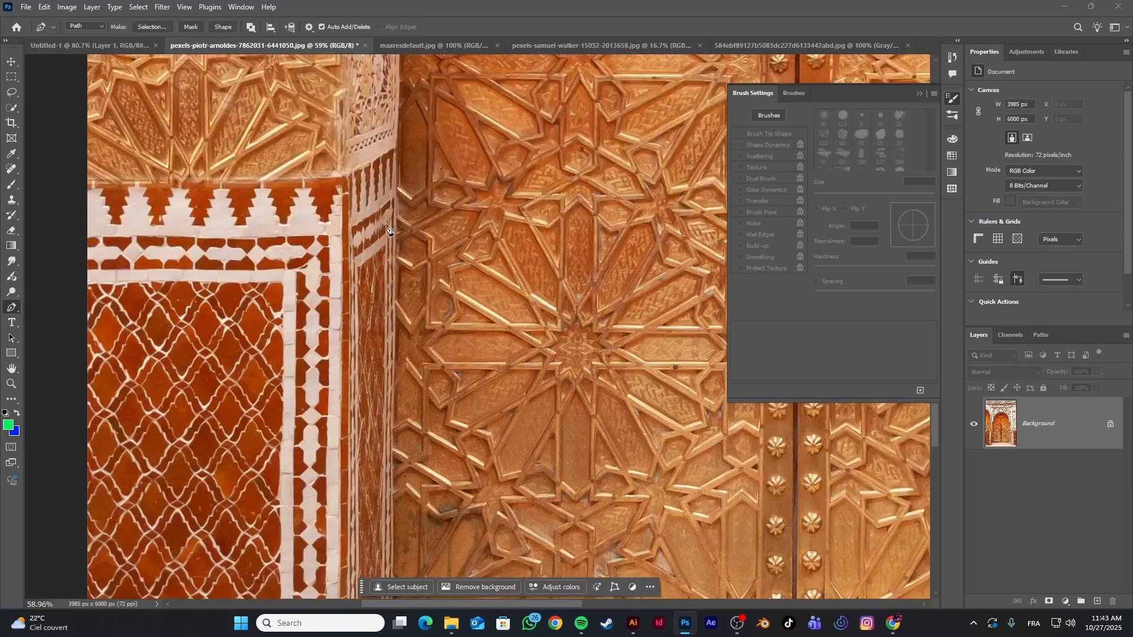
{"action": "scroll", "coordinate": [392, 151], "scroll_direction": "up", "scroll_amount": 3}
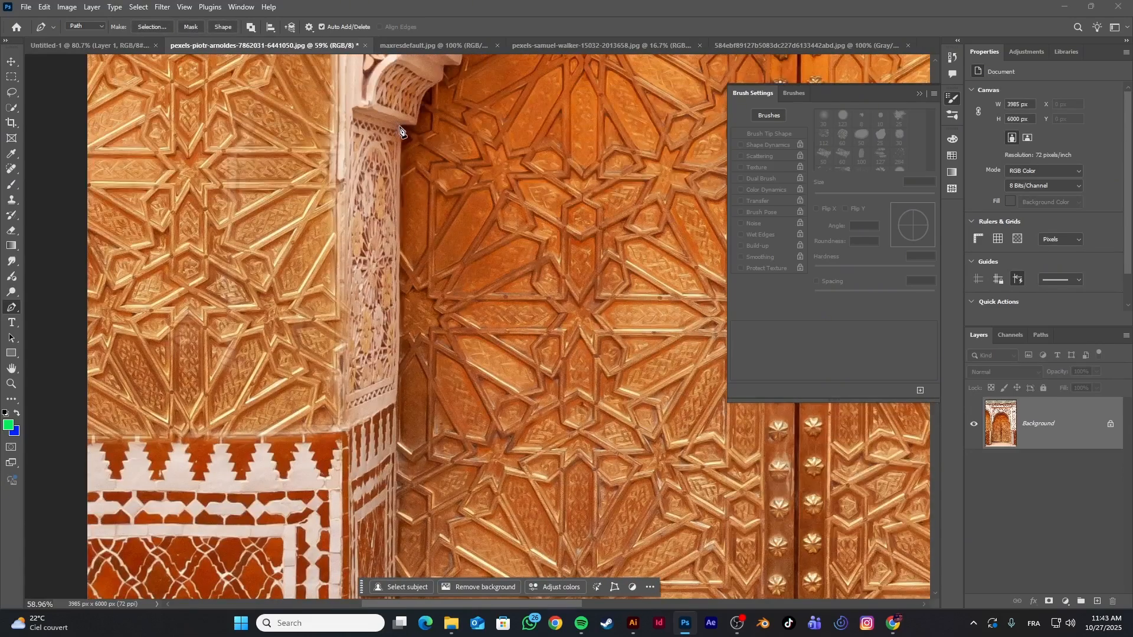
{"action": "left_click", "coordinate": [401, 128]}
Trace the underside of the left bracket with a short horizontal segment and a curve along its carved profile
{"action": "scroll", "coordinate": [407, 127], "scroll_direction": "up", "scroll_amount": 4}
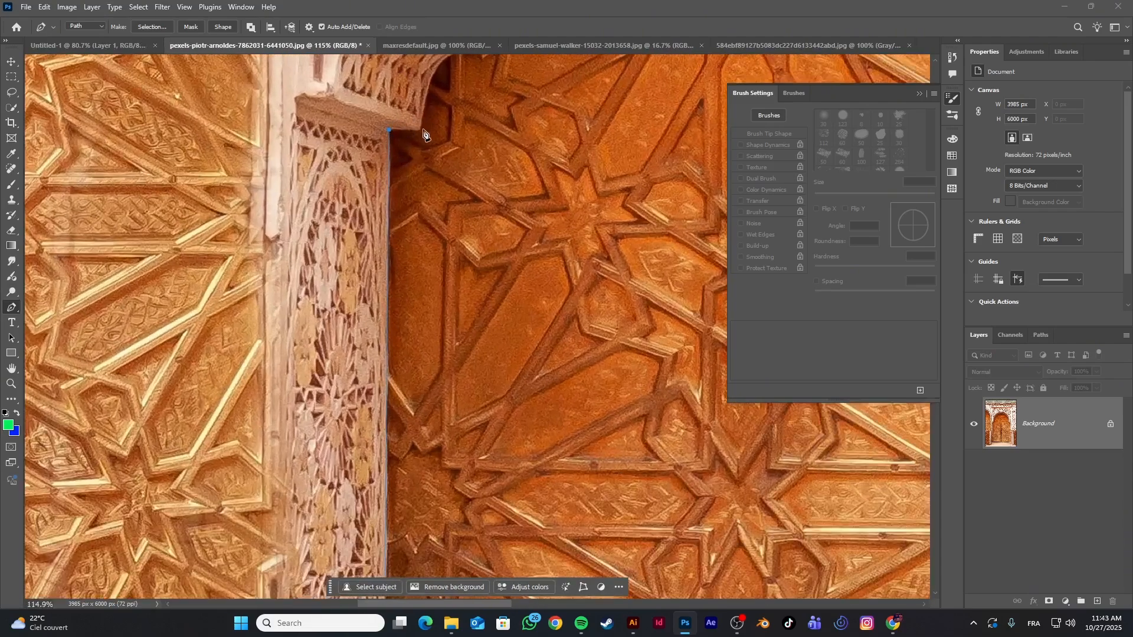
{"action": "left_click", "coordinate": [419, 128]}
{"action": "scroll", "coordinate": [466, 90], "scroll_direction": "down", "scroll_amount": 1}
{"action": "scroll", "coordinate": [475, 105], "scroll_direction": "up", "scroll_amount": 2}
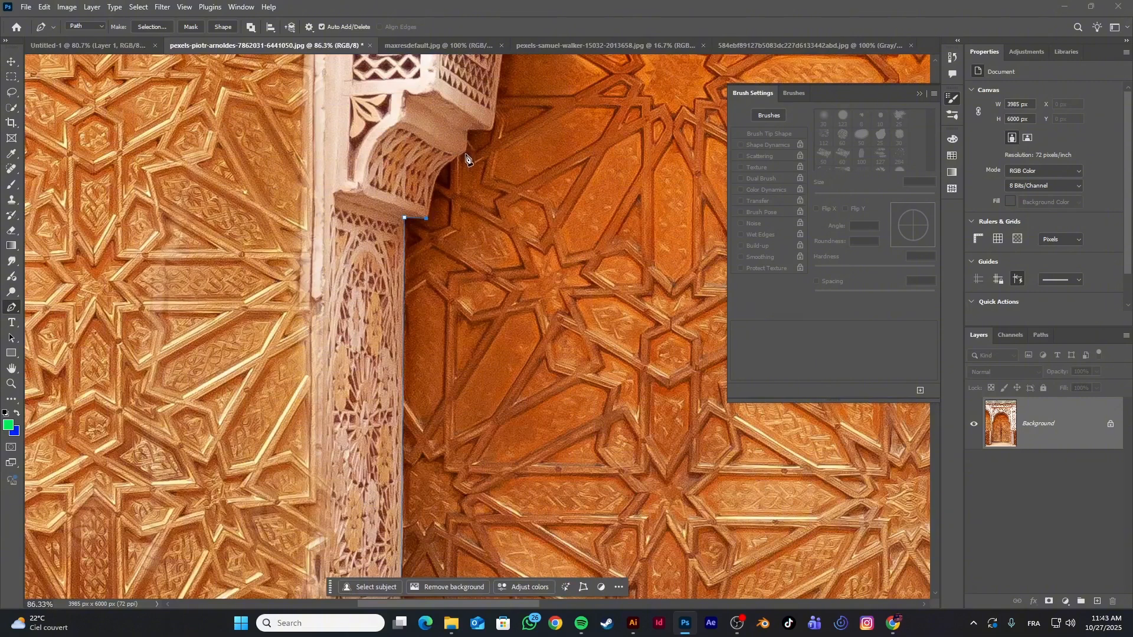
{"action": "left_click_drag", "start_coordinate": [466, 153], "coordinate": [503, 142]}
{"action": "scroll", "coordinate": [477, 137], "scroll_direction": "up", "scroll_amount": 5}
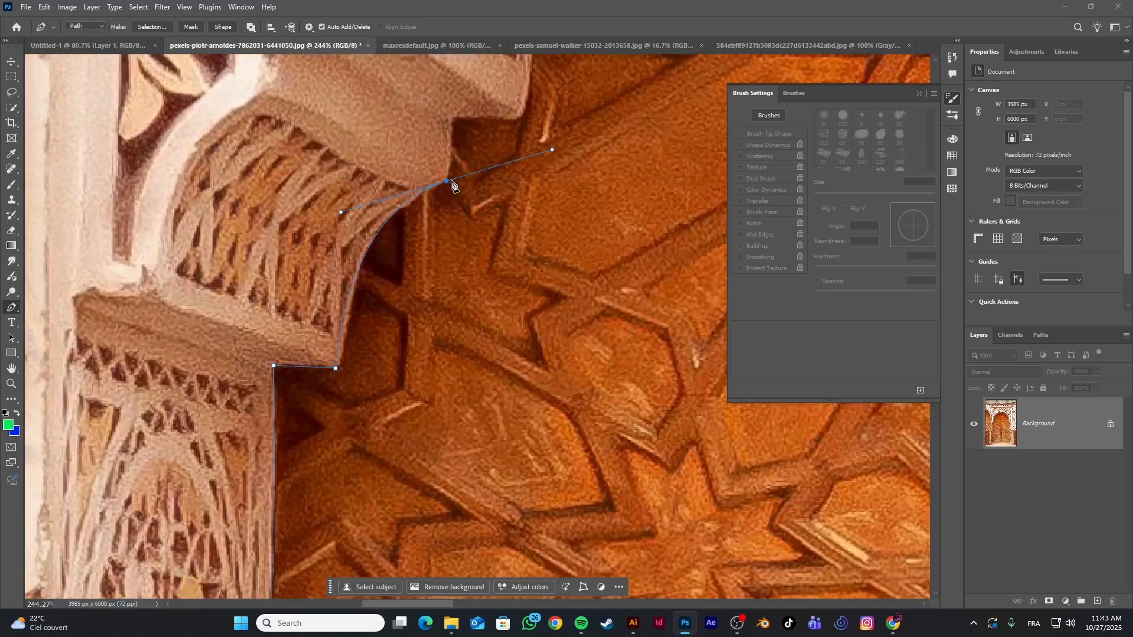
Remove the curve anchor's outgoing handle and trace the left bracket's upper step with short straight segments
{"action": "left_click", "coordinate": [448, 181], "text": "alt"}
{"action": "left_click", "coordinate": [516, 120]}
{"action": "scroll", "coordinate": [519, 118], "scroll_direction": "down", "scroll_amount": 2}
{"action": "scroll", "coordinate": [535, 112], "scroll_direction": "up", "scroll_amount": 5}
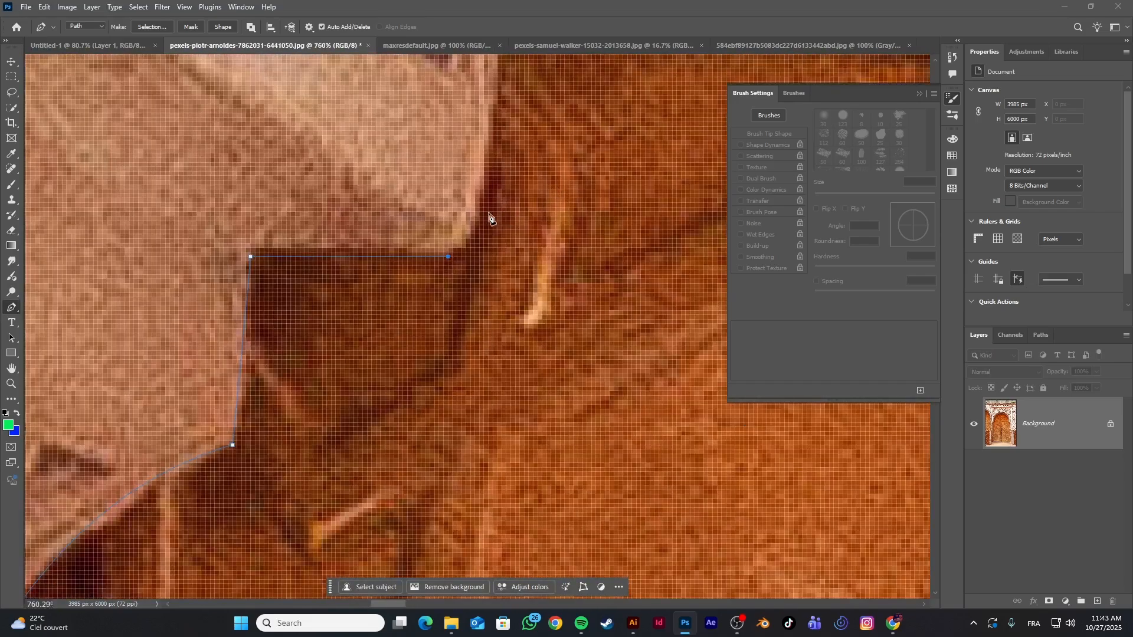
Extend the path around the left bracket's outer tip with small segments up to the base of the arch
{"action": "left_click", "coordinate": [480, 212]}
{"action": "left_click_drag", "start_coordinate": [488, 201], "coordinate": [480, 175]}
{"action": "scroll", "coordinate": [511, 190], "scroll_direction": "down", "scroll_amount": 3}
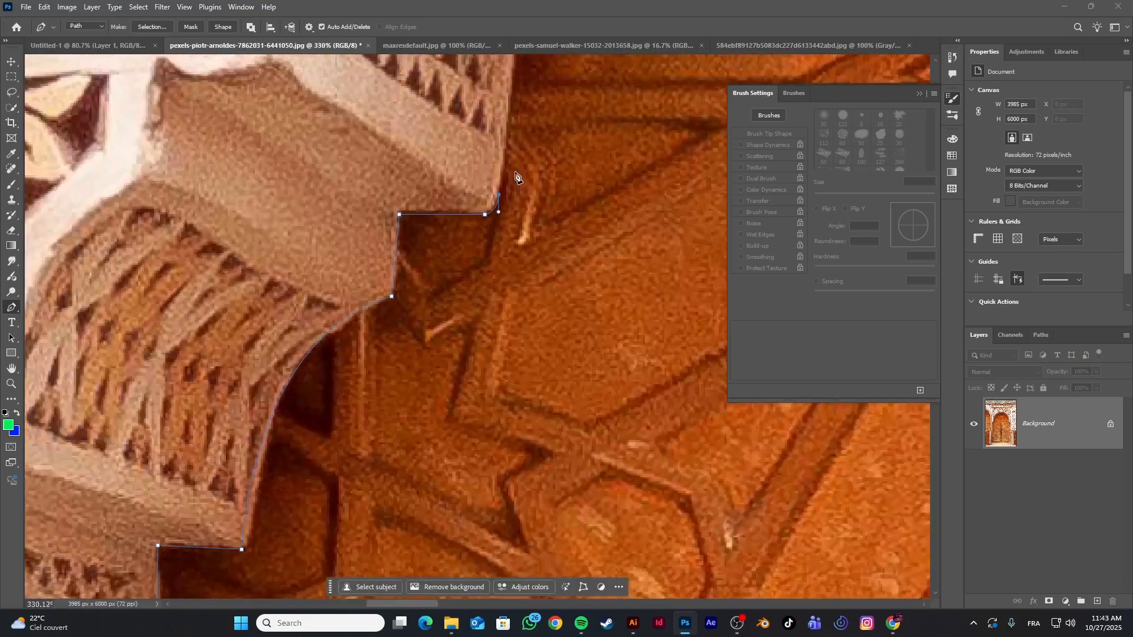
Collapse the floating Brush Settings and trace the left half of the arch with one curve up to its apex
{"action": "scroll", "coordinate": [515, 175], "scroll_direction": "down", "scroll_amount": 2}
{"action": "scroll", "coordinate": [562, 111], "scroll_direction": "up", "scroll_amount": 5}
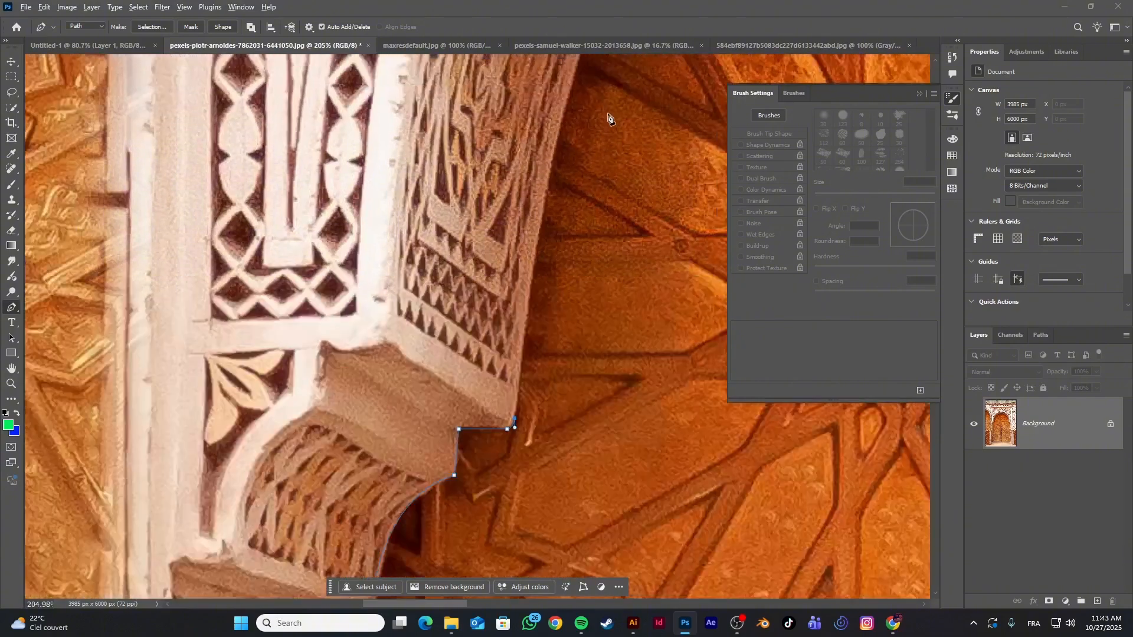
{"action": "scroll", "coordinate": [610, 116], "scroll_direction": "down", "scroll_amount": 4}
{"action": "scroll", "coordinate": [628, 174], "scroll_direction": "up", "scroll_amount": 4}
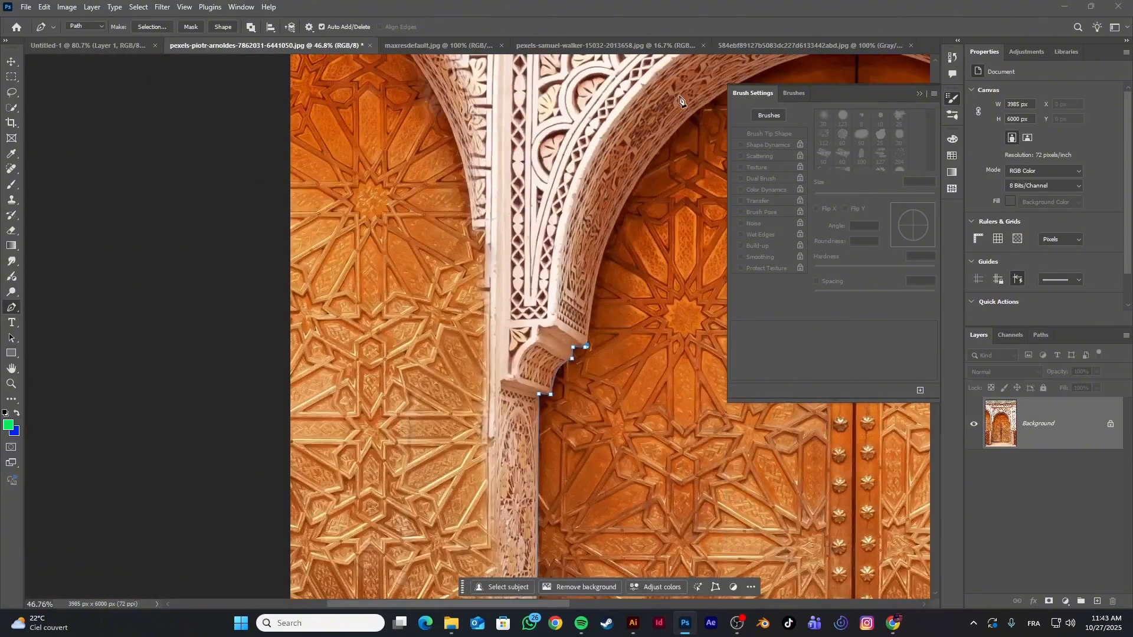
{"action": "left_click_drag", "start_coordinate": [517, 600], "coordinate": [584, 606]}
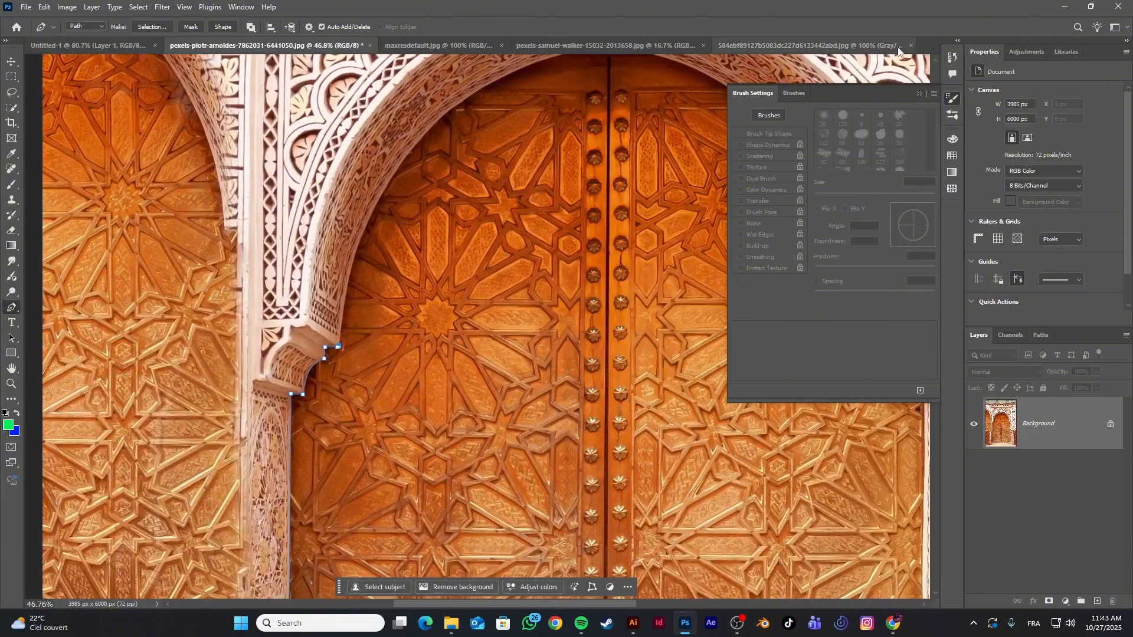
{"action": "left_click", "coordinate": [919, 93]}
{"action": "scroll", "coordinate": [606, 127], "scroll_direction": "up", "scroll_amount": 2}
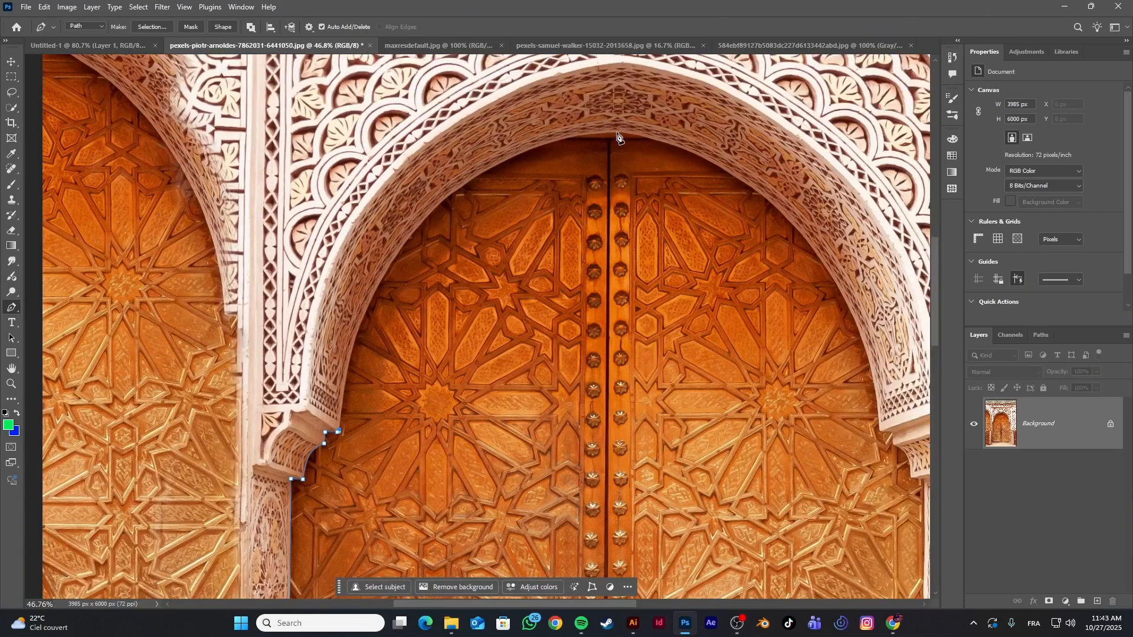
{"action": "left_click_drag", "start_coordinate": [618, 131], "coordinate": [897, 105]}
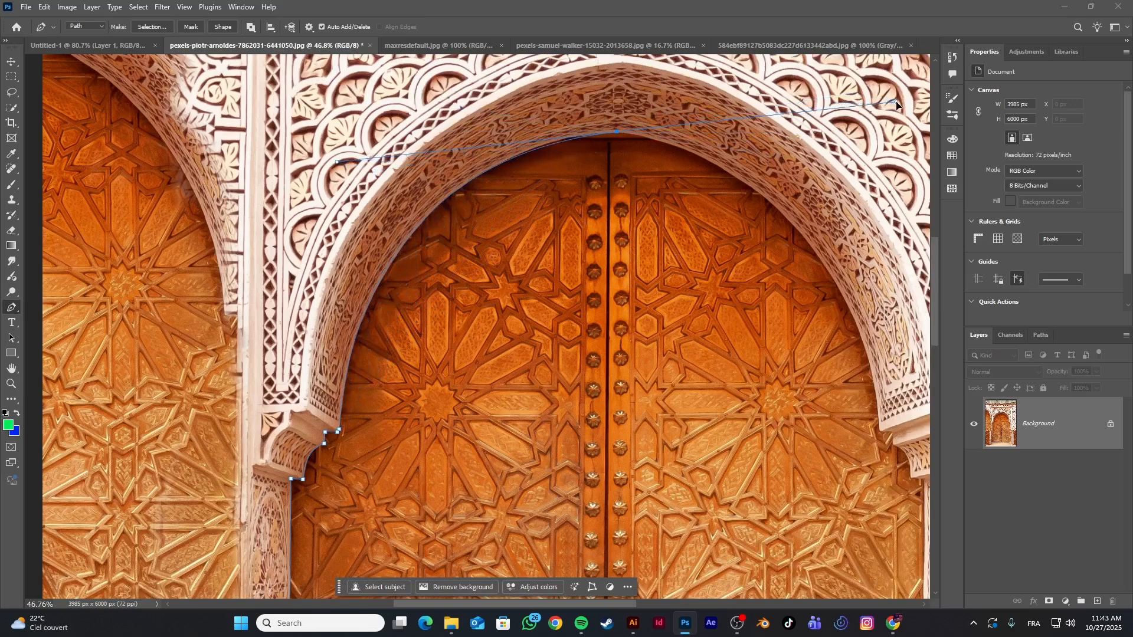
Adjust the fit of the curve at the arch's apex anchor and remove that anchor's outgoing handle
{"action": "scroll", "coordinate": [582, 152], "scroll_direction": "up", "scroll_amount": 5}
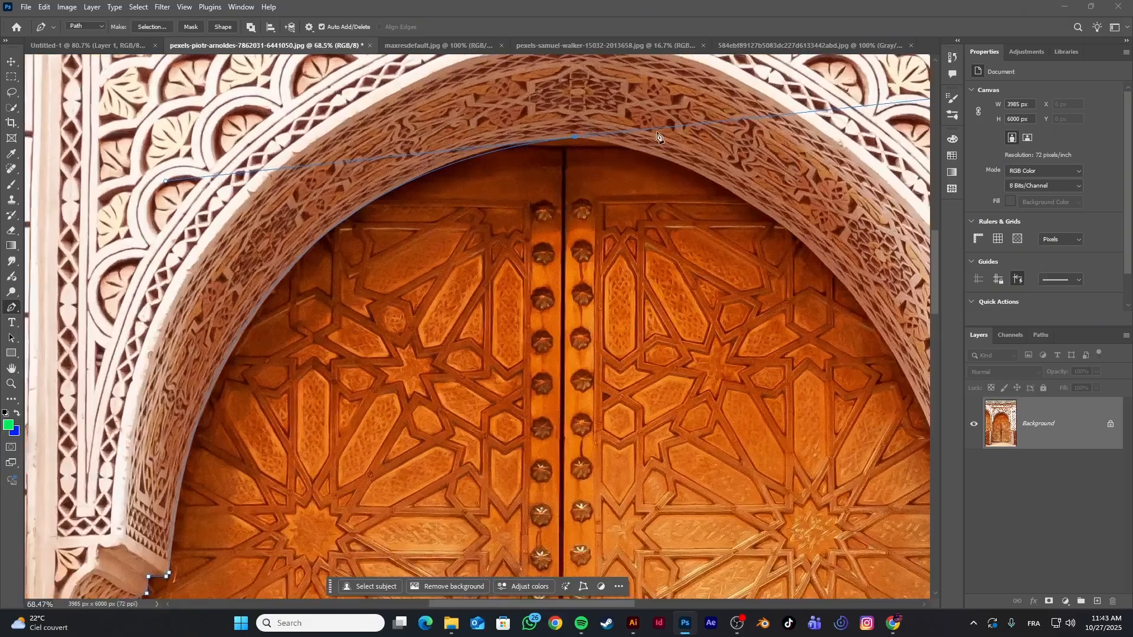
{"action": "scroll", "coordinate": [557, 150], "scroll_direction": "down", "scroll_amount": 5}
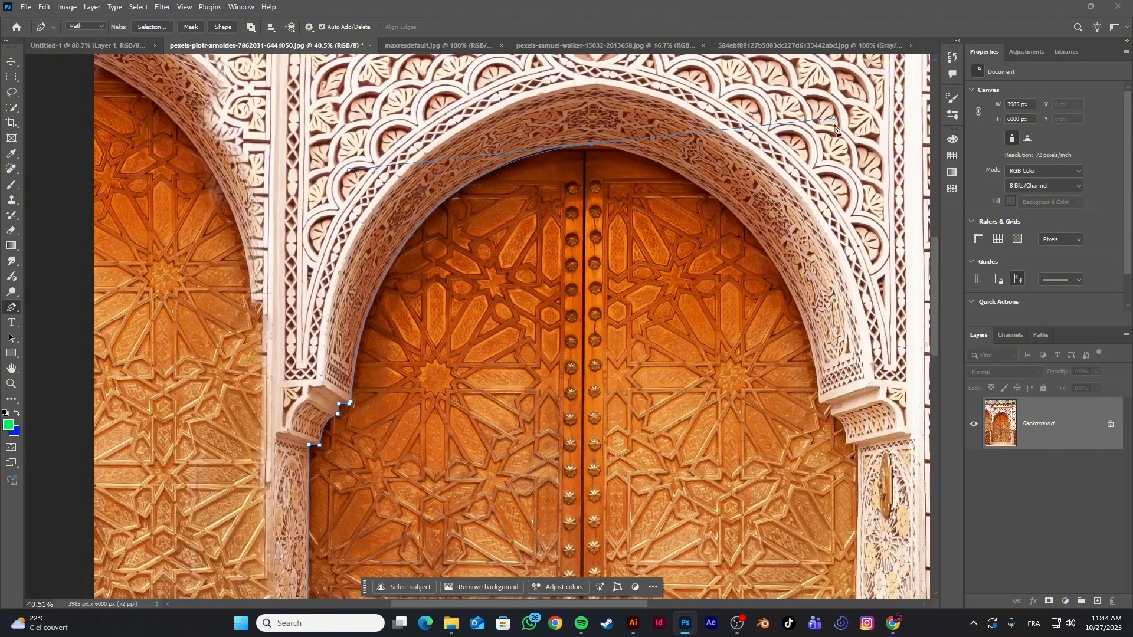
{"action": "left_click_drag", "start_coordinate": [837, 121], "coordinate": [839, 129]}
{"action": "key", "text": "super"}
{"action": "key", "text": "super"}
{"action": "scroll", "coordinate": [608, 142], "scroll_direction": "up", "scroll_amount": 2}
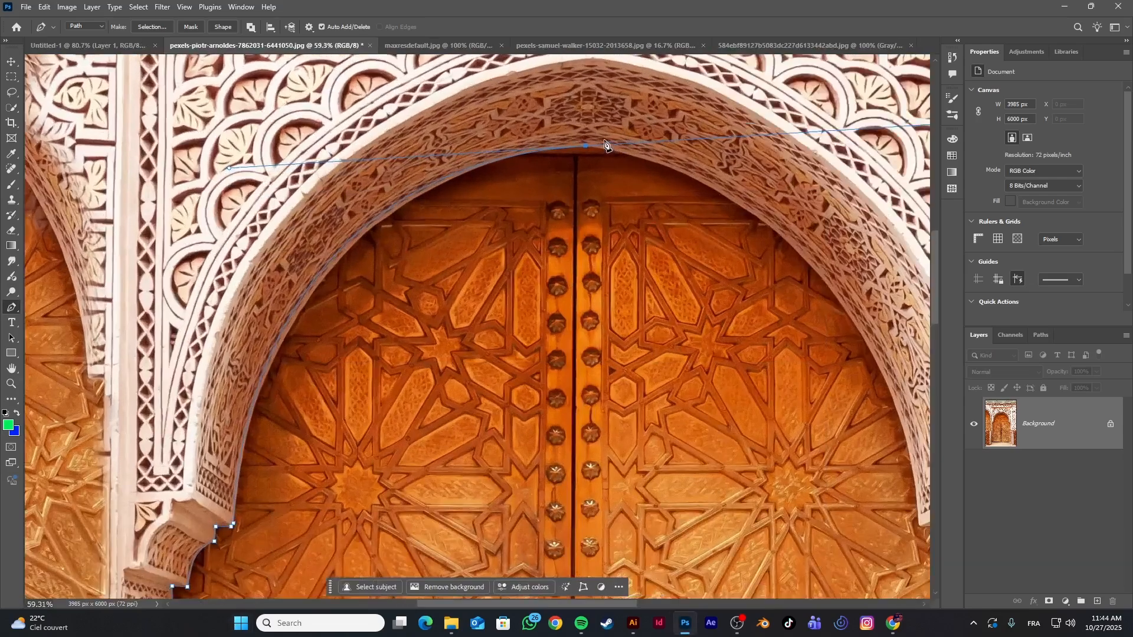
{"action": "scroll", "coordinate": [607, 145], "scroll_direction": "up", "scroll_amount": 2}
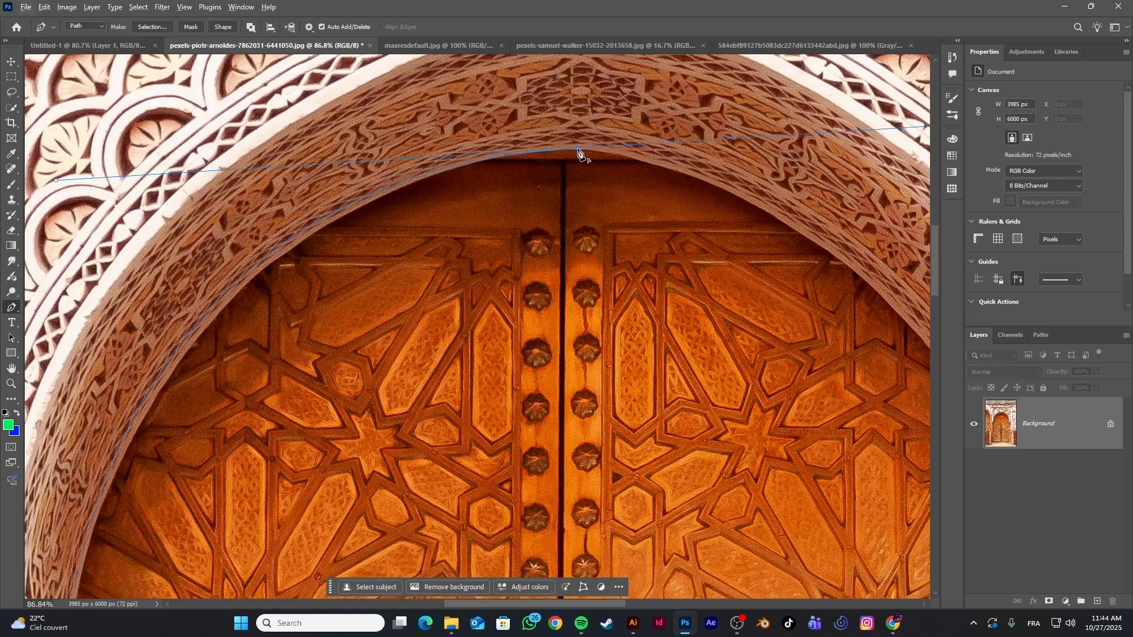
{"action": "scroll", "coordinate": [670, 169], "scroll_direction": "down", "scroll_amount": 4}
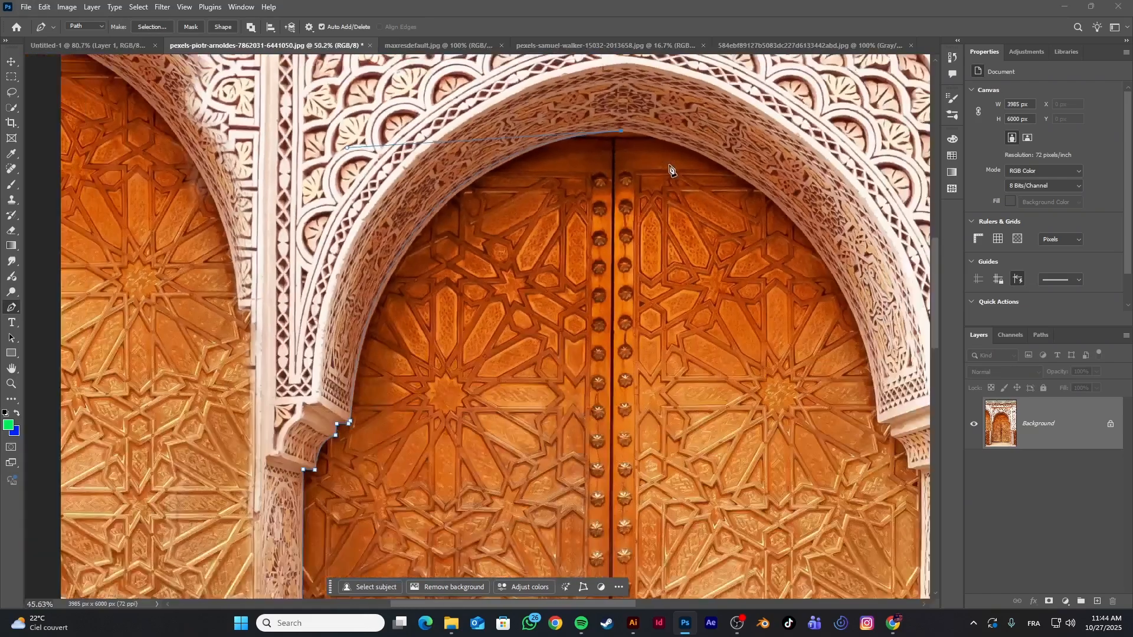
Trace the right half of the arch with one curve from the apex down to the right bracket
{"action": "scroll", "coordinate": [757, 168], "scroll_direction": "down", "scroll_amount": 1}
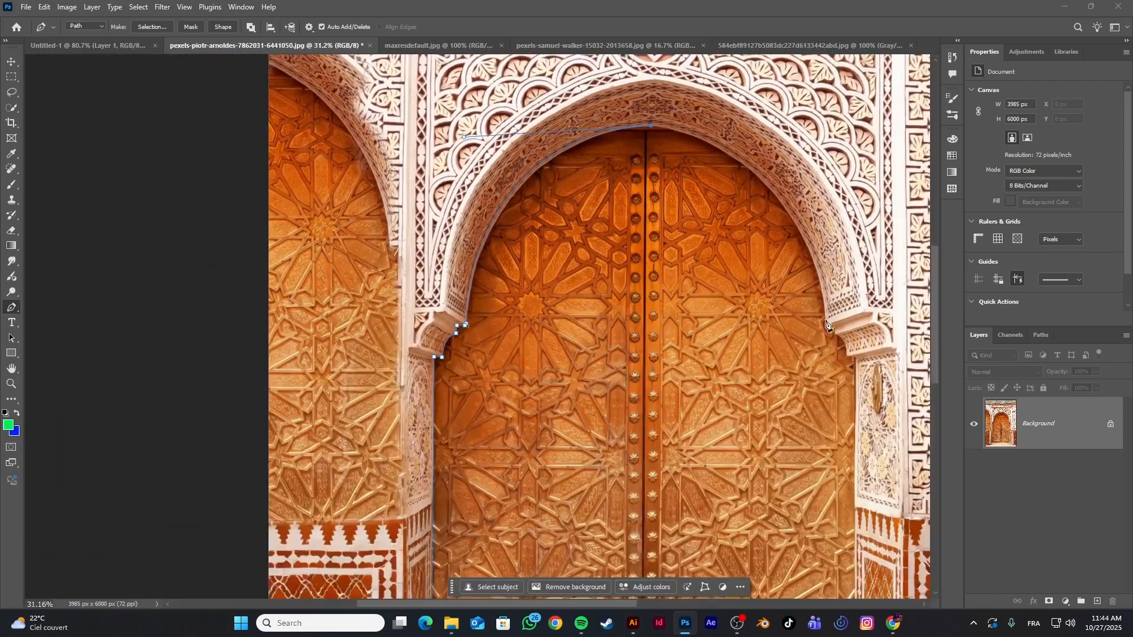
{"action": "left_click_drag", "start_coordinate": [827, 325], "coordinate": [855, 518]}
{"action": "scroll", "coordinate": [847, 328], "scroll_direction": "up", "scroll_amount": 8}
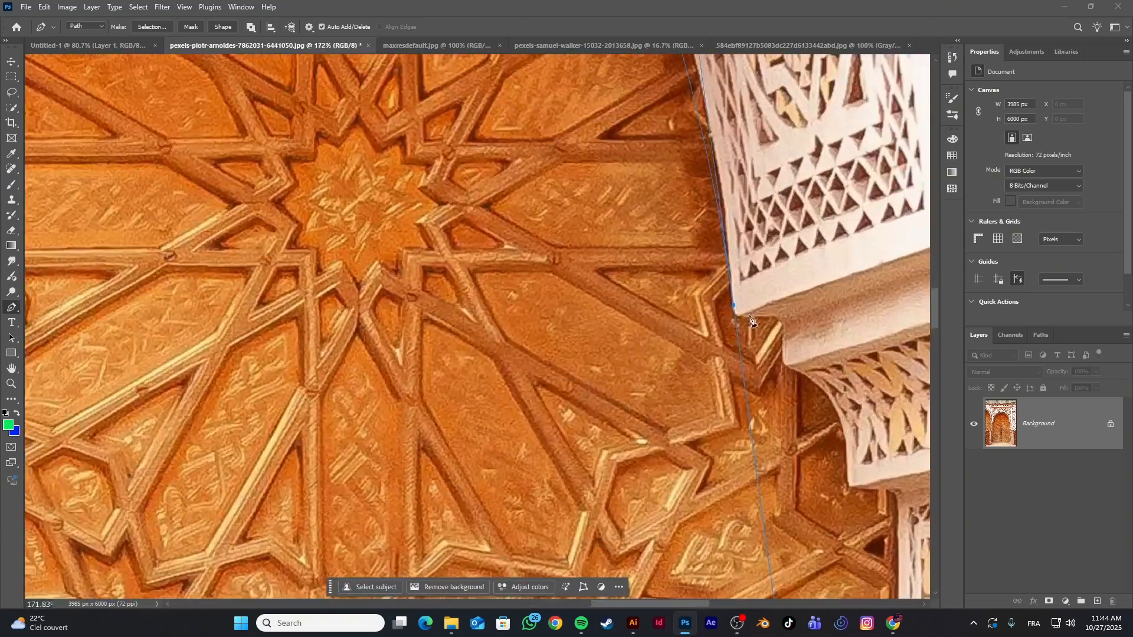
Trace the right bracket's rounded tip and upper step with a small curve and short straight segments
{"action": "scroll", "coordinate": [750, 319], "scroll_direction": "up", "scroll_amount": 4}
{"action": "left_click_drag", "start_coordinate": [745, 316], "coordinate": [792, 318]}
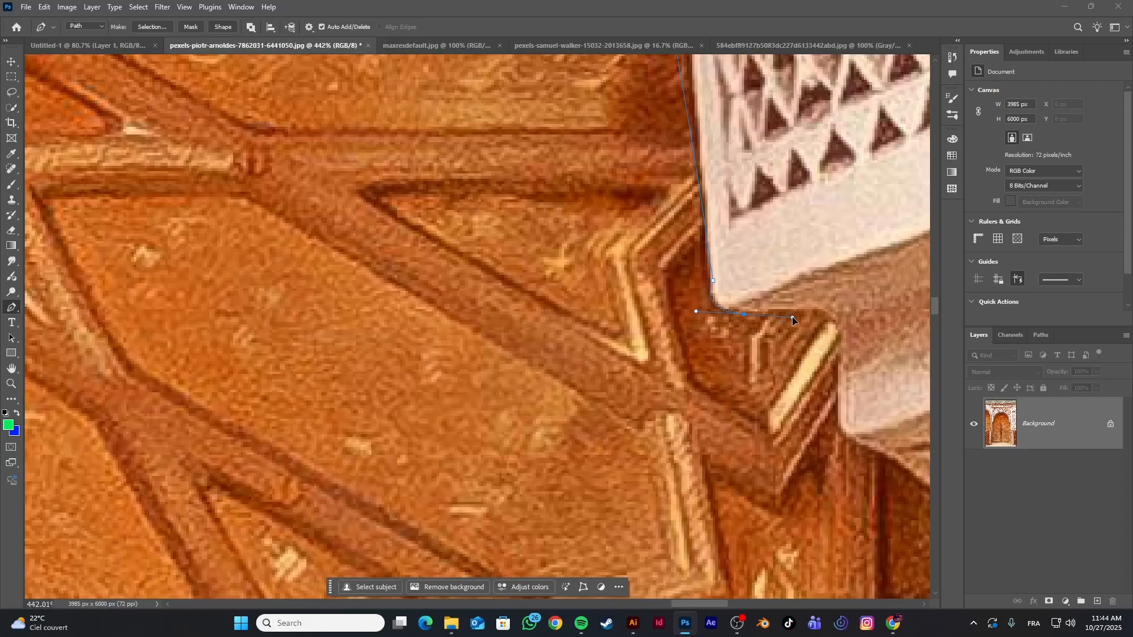
{"action": "left_click", "coordinate": [822, 311]}
{"action": "left_click", "coordinate": [840, 333]}
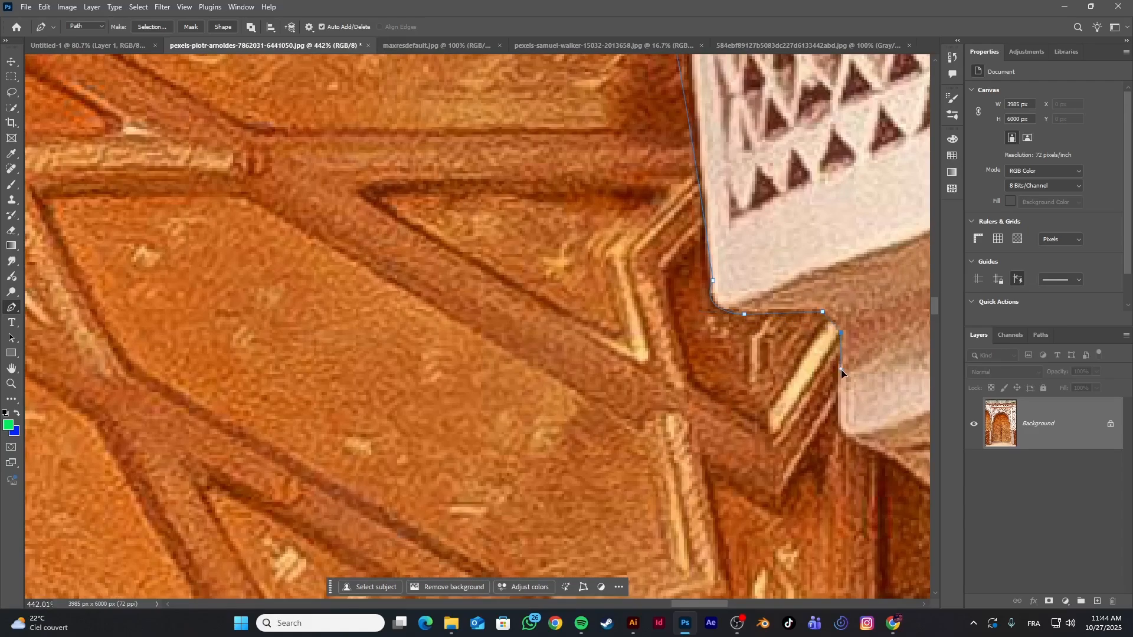
{"action": "left_click", "coordinate": [838, 430]}
{"action": "scroll", "coordinate": [839, 427], "scroll_direction": "down", "scroll_amount": 5}
{"action": "left_click", "coordinate": [859, 300]}
Try to trace the right bracket's carved profile with a single curve down to its lower corner
{"action": "left_click_drag", "start_coordinate": [720, 605], "coordinate": [749, 604]}
{"action": "scroll", "coordinate": [551, 379], "scroll_direction": "down", "scroll_amount": 7}
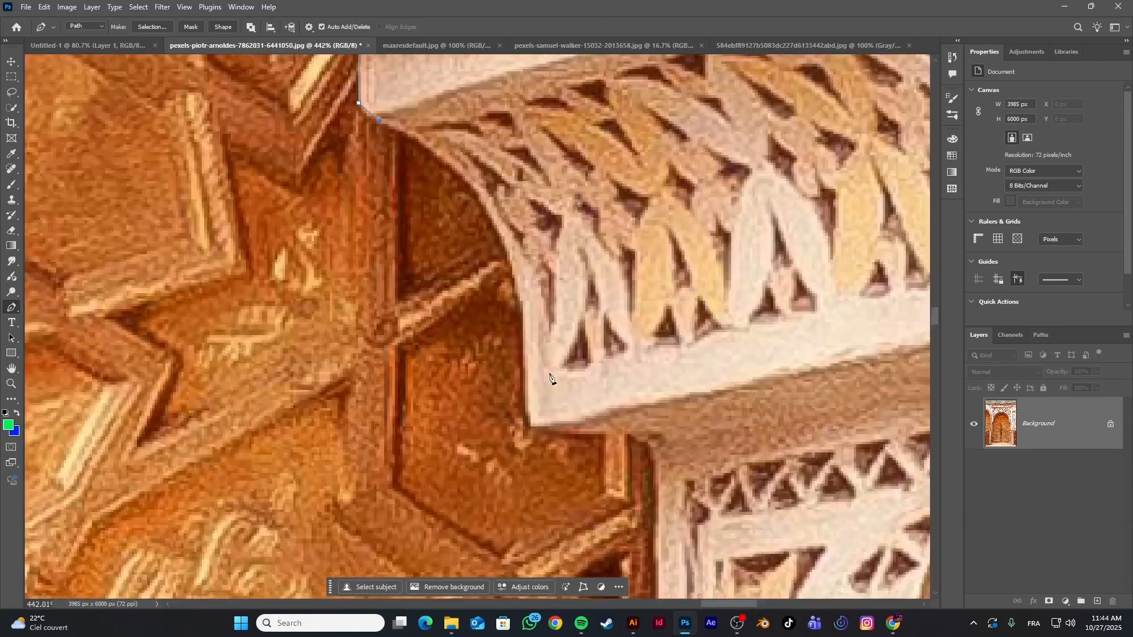
{"action": "left_click_drag", "start_coordinate": [530, 414], "coordinate": [549, 483]}
{"action": "key", "text": "ctrl+z"}
{"action": "scroll", "coordinate": [556, 171], "scroll_direction": "up", "scroll_amount": 2}
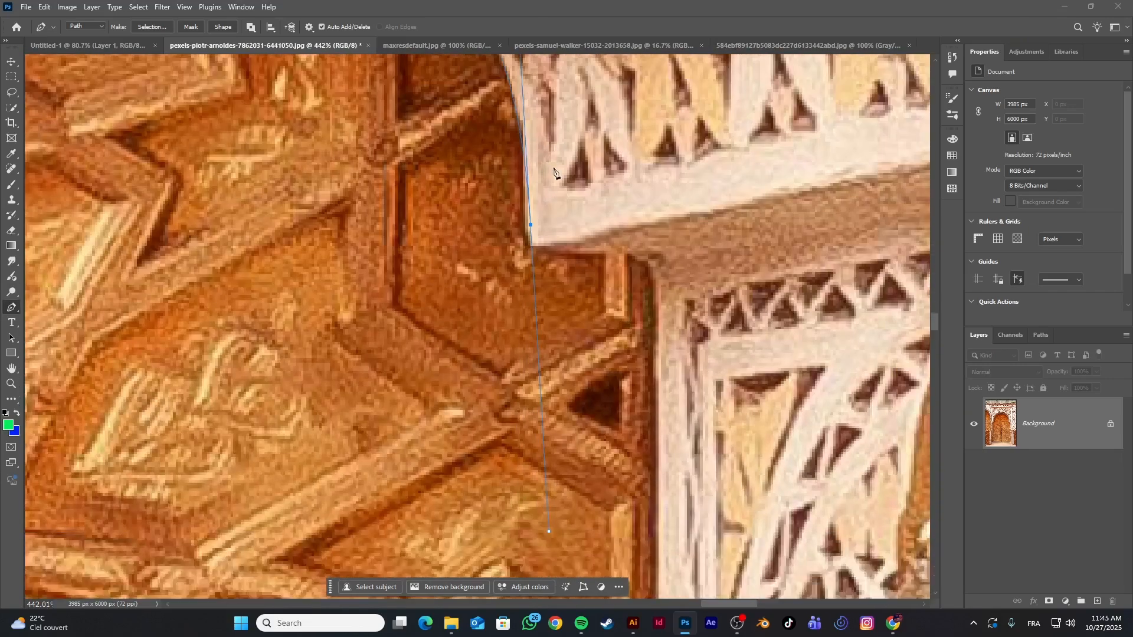
{"action": "scroll", "coordinate": [555, 236], "scroll_direction": "down", "scroll_amount": 3}
{"action": "left_click_drag", "start_coordinate": [541, 273], "coordinate": [557, 345]}
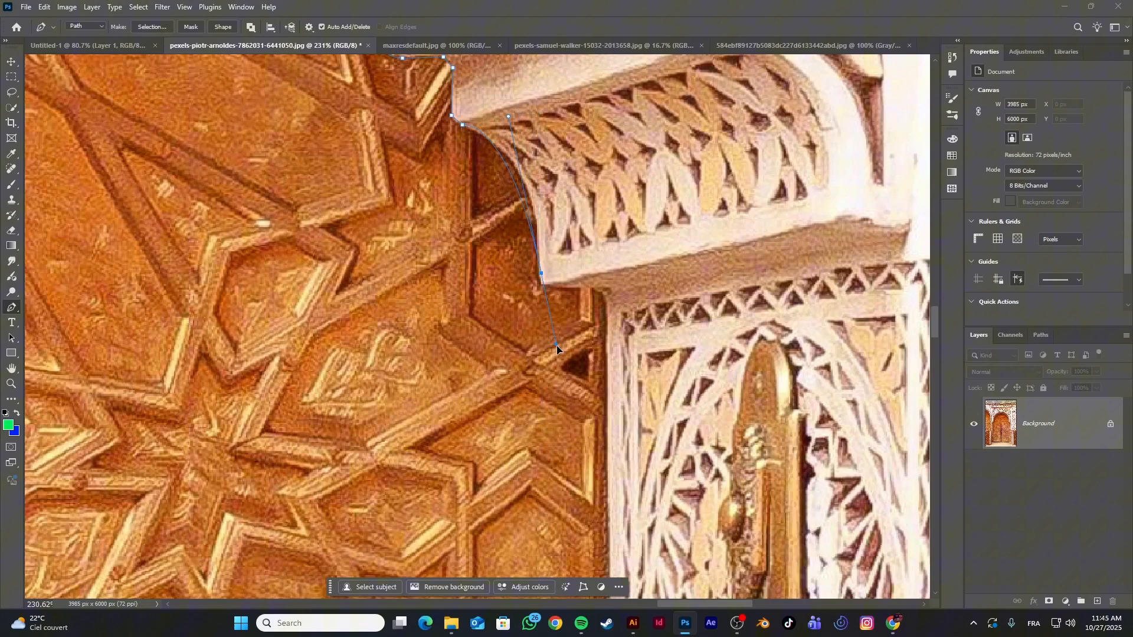
Delete the anchor at the right bracket's lower corner with the Delete Anchor Point tool
{"action": "right_click", "coordinate": [11, 311]}
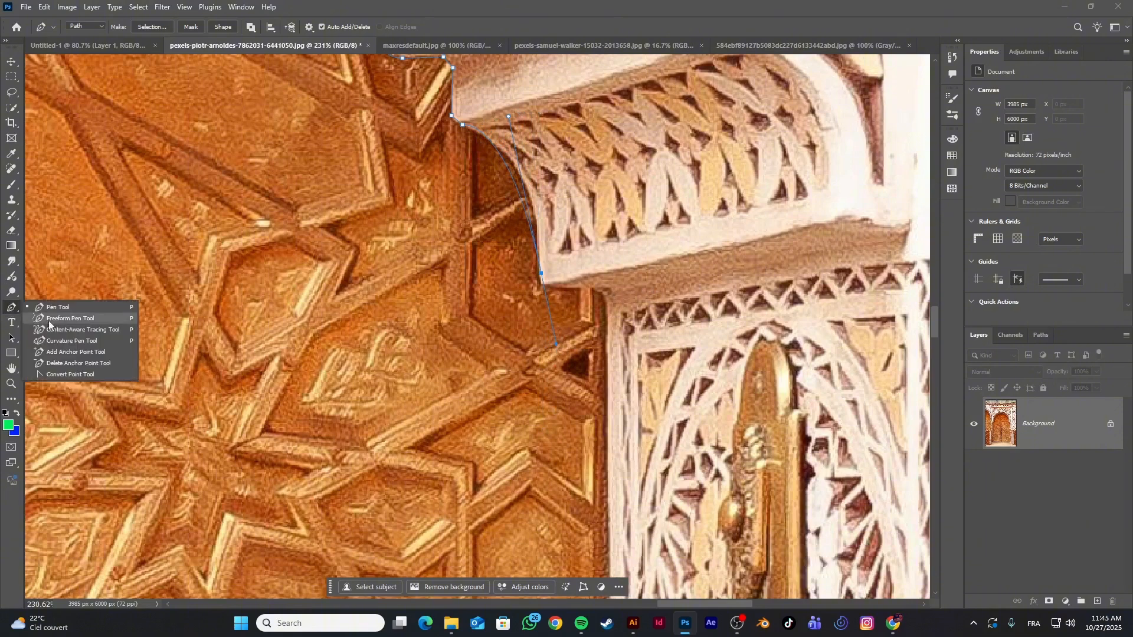
{"action": "left_click", "coordinate": [76, 364]}
{"action": "left_click", "coordinate": [540, 274]}
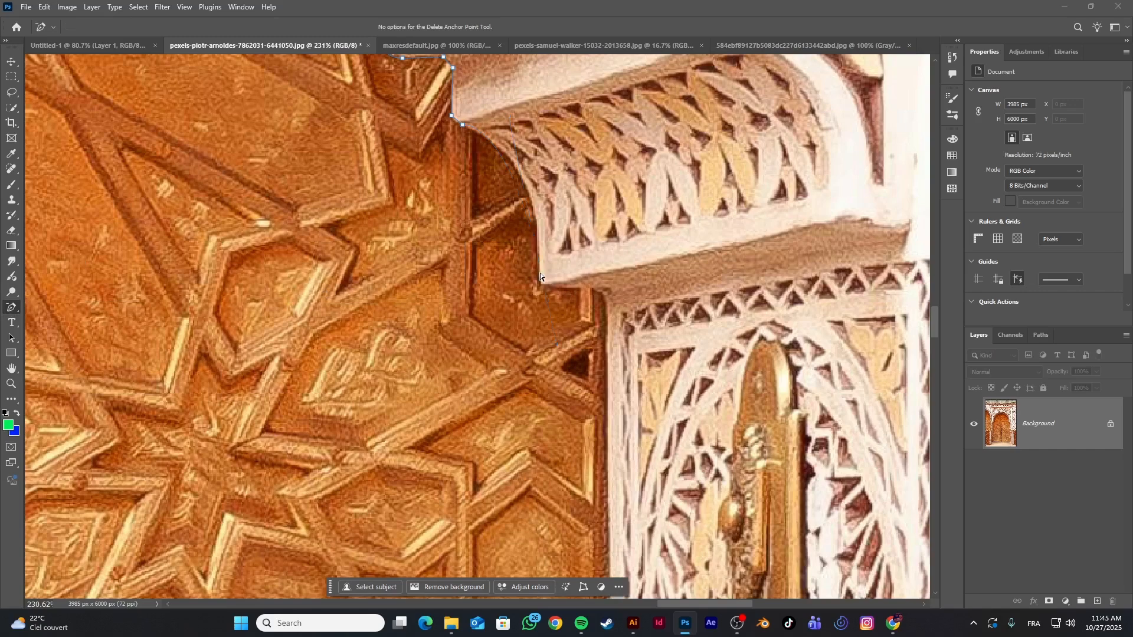
Trace the right bracket's carved profile down to its lower corner with the Pen tool, using two curves split at an intermediate anchor
{"action": "scroll", "coordinate": [469, 115], "scroll_direction": "up", "scroll_amount": 2}
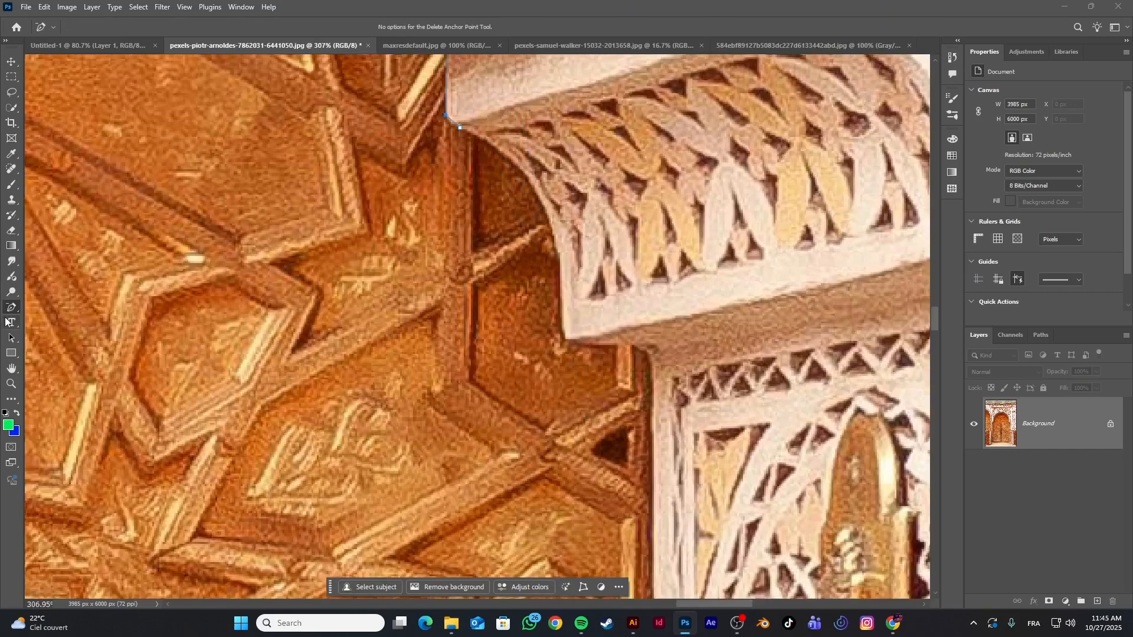
{"action": "right_click", "coordinate": [5, 306]}
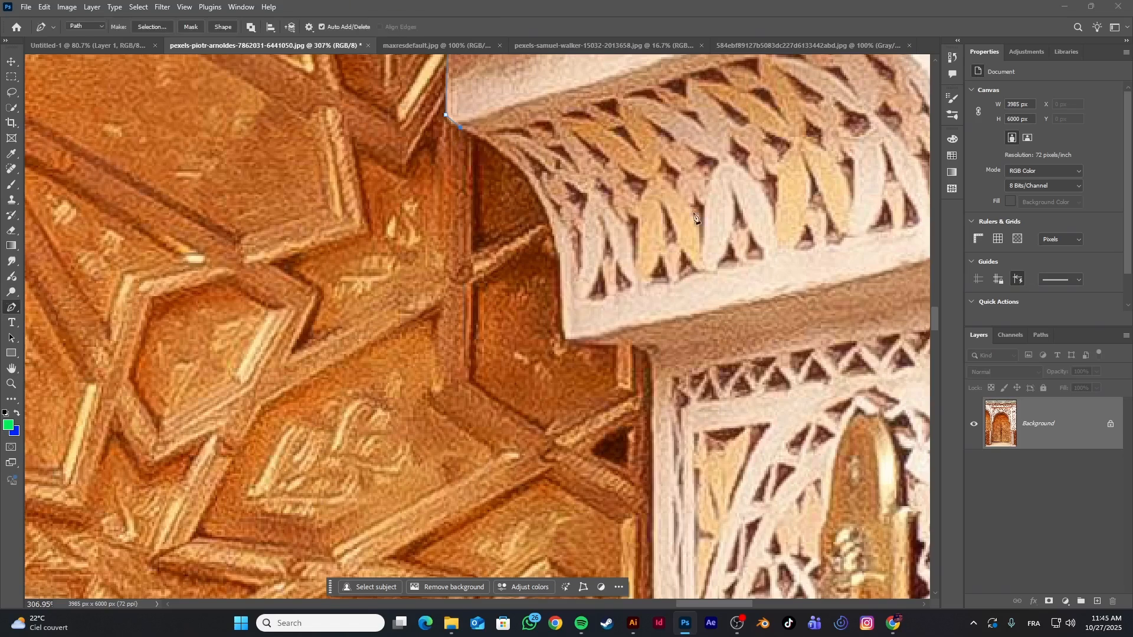
{"action": "right_click", "coordinate": [13, 308]}
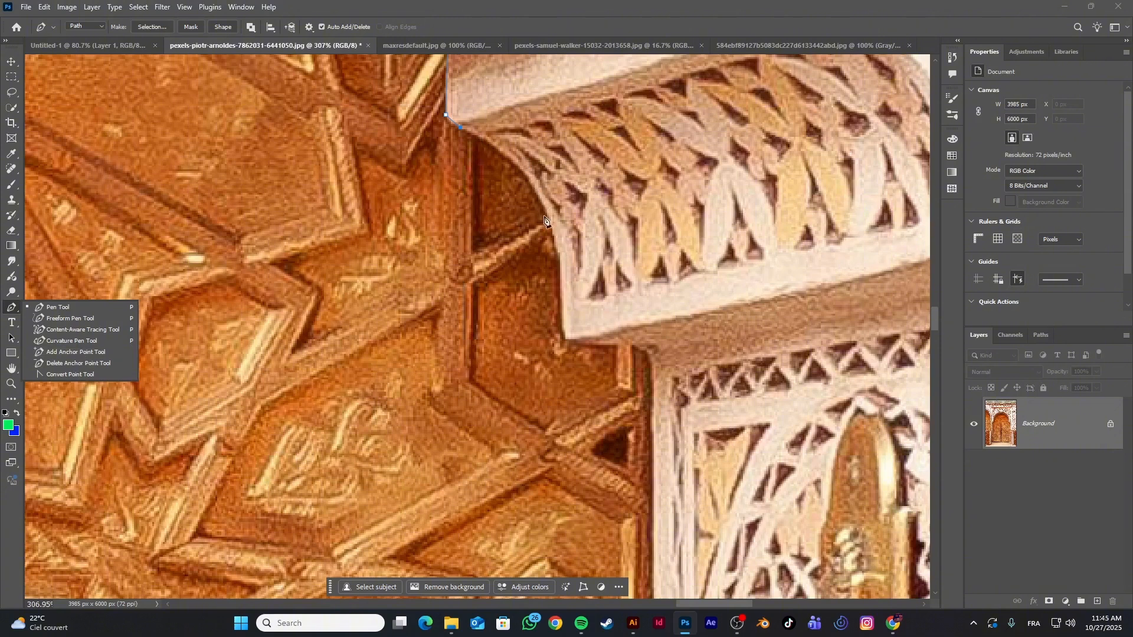
{"action": "left_click_drag", "start_coordinate": [553, 235], "coordinate": [576, 319]}
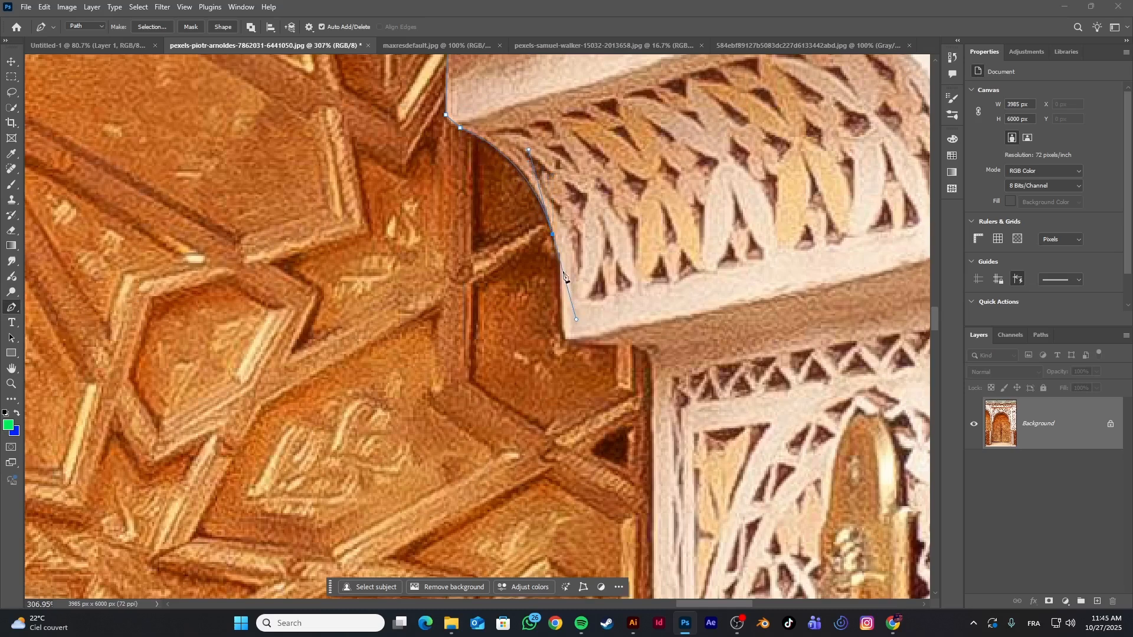
{"action": "left_click", "coordinate": [553, 236]}
{"action": "left_click_drag", "start_coordinate": [564, 336], "coordinate": [561, 394]}
Continue the path along the bracket's underside, down the right jamb and across the door's base, and close it
{"action": "scroll", "coordinate": [590, 383], "scroll_direction": "down", "scroll_amount": 8}
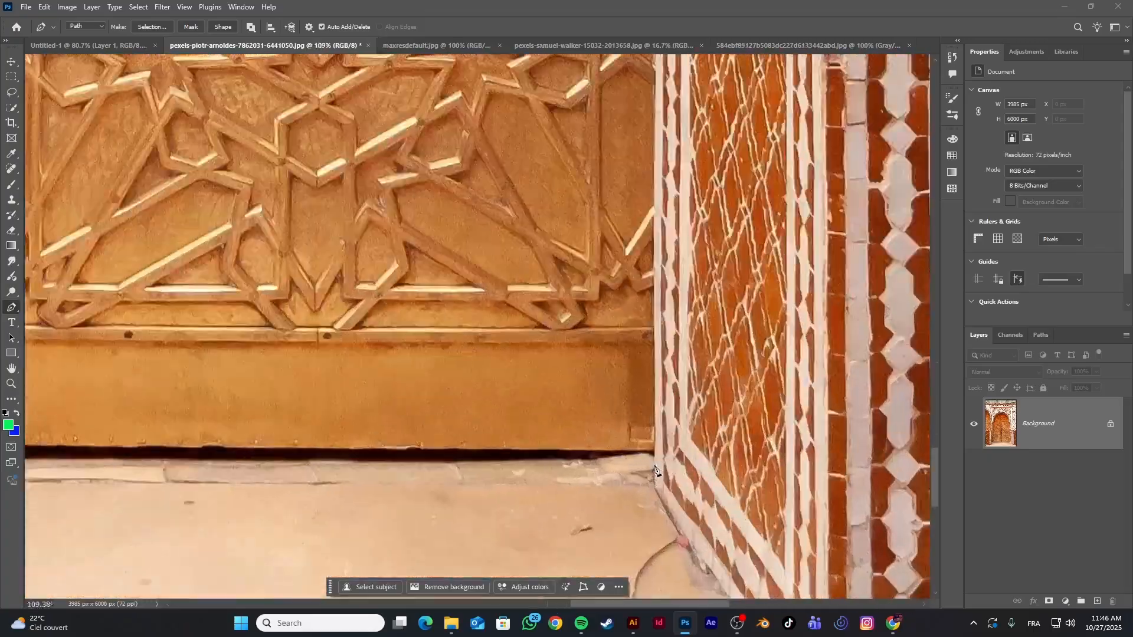
{"action": "left_click", "coordinate": [655, 457]}
{"action": "scroll", "coordinate": [378, 453], "scroll_direction": "down", "scroll_amount": 5}
{"action": "left_click_drag", "start_coordinate": [213, 451], "coordinate": [531, 413]}
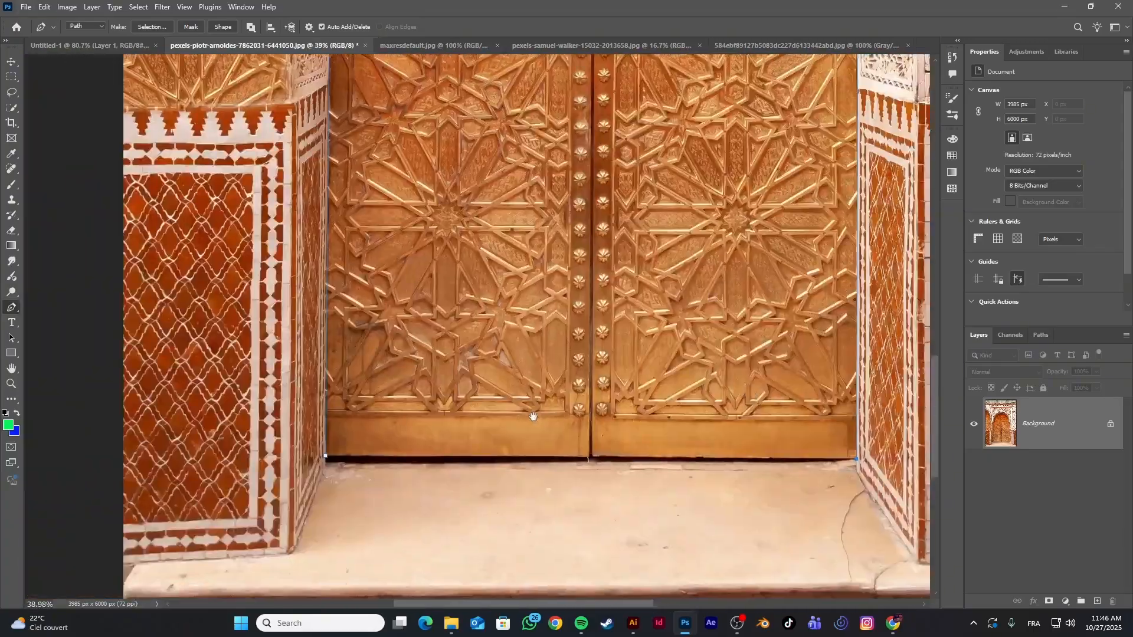
{"action": "scroll", "coordinate": [289, 469], "scroll_direction": "up", "scroll_amount": 7}
{"action": "left_click", "coordinate": [432, 429]}
Fit the whole image in view and convert the closed door path into a selection
{"action": "key", "text": "ctrl+0"}
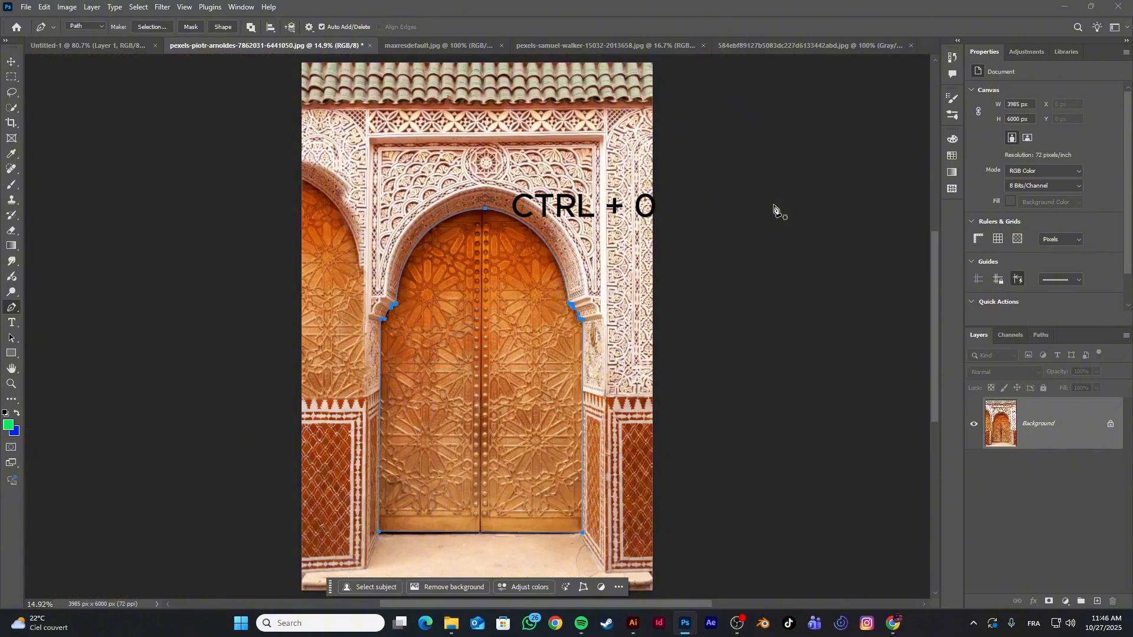
{"action": "key", "text": "ctrl+Return"}
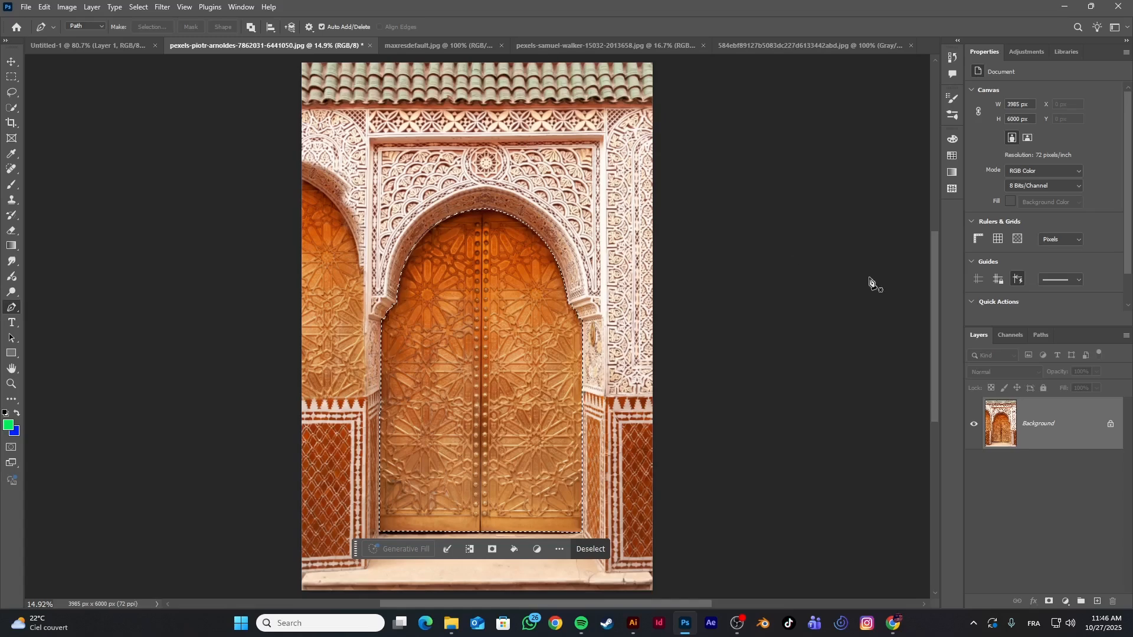
Unlock the Background as Layer 0 and delete the selected door area
{"action": "double_click", "coordinate": [1031, 422]}
{"action": "left_click", "coordinate": [659, 180]}
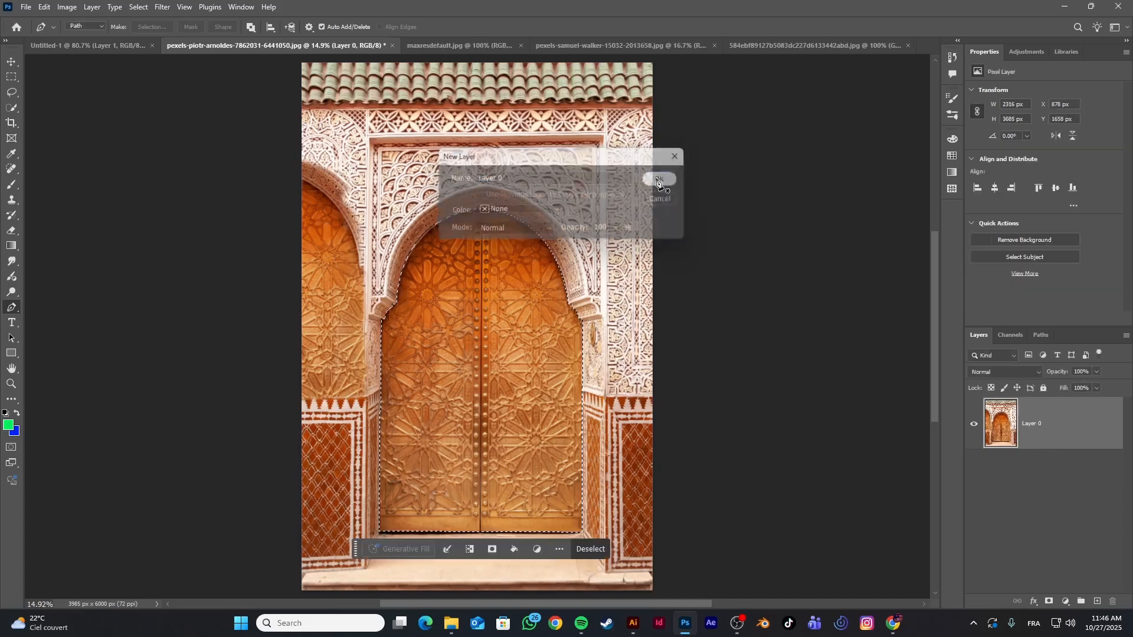
{"action": "key", "text": "Delete"}
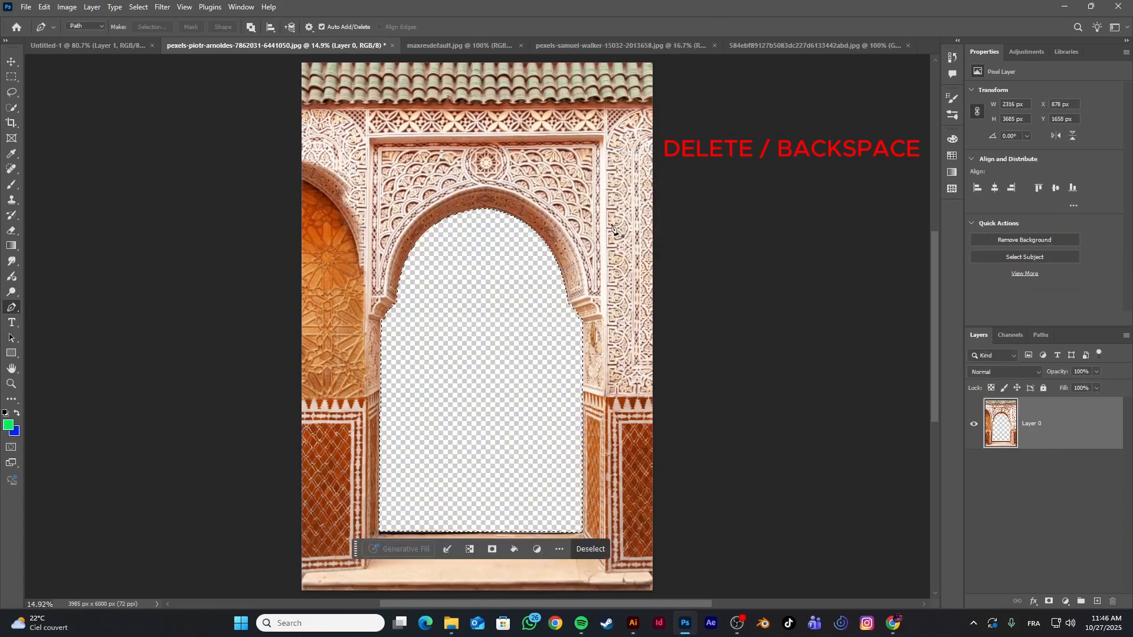
Bring the snowy mountain photo into the doorway document as a new layer with the Move tool
{"action": "left_click", "coordinate": [449, 45]}
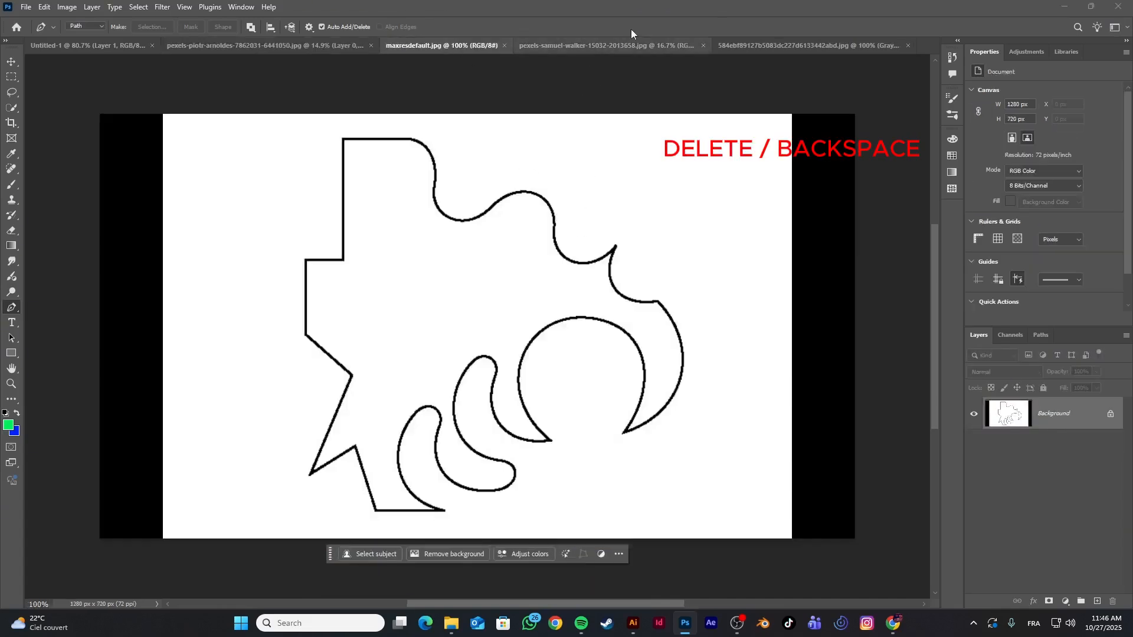
{"action": "left_click", "coordinate": [776, 42]}
{"action": "left_click", "coordinate": [658, 46]}
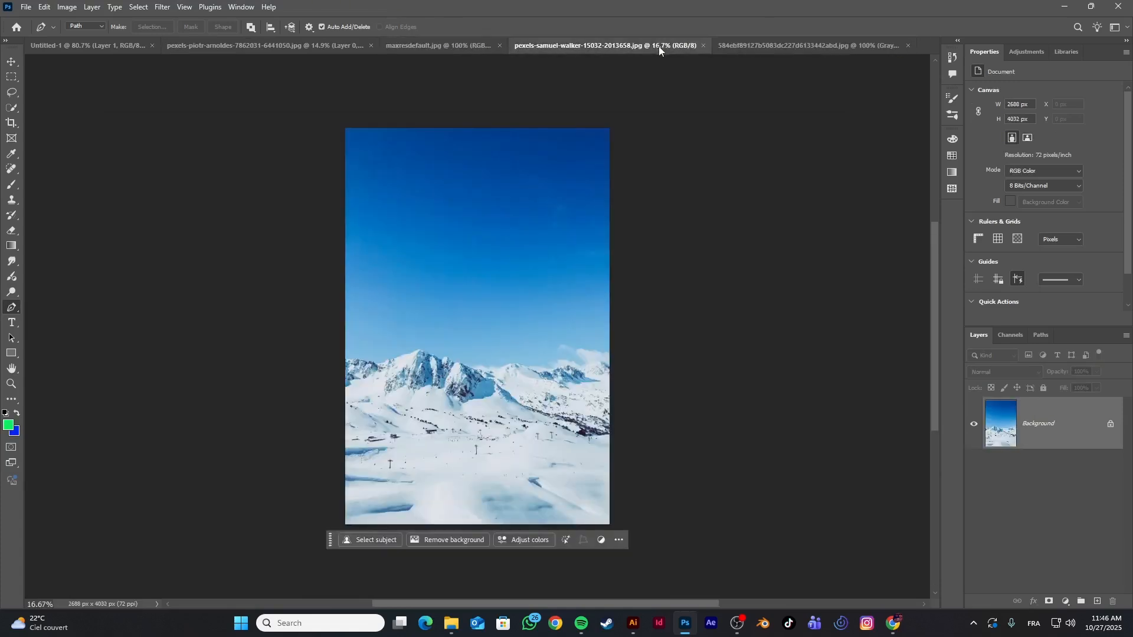
{"action": "left_click", "coordinate": [11, 62]}
{"action": "left_click_drag", "start_coordinate": [478, 264], "coordinate": [480, 265]}
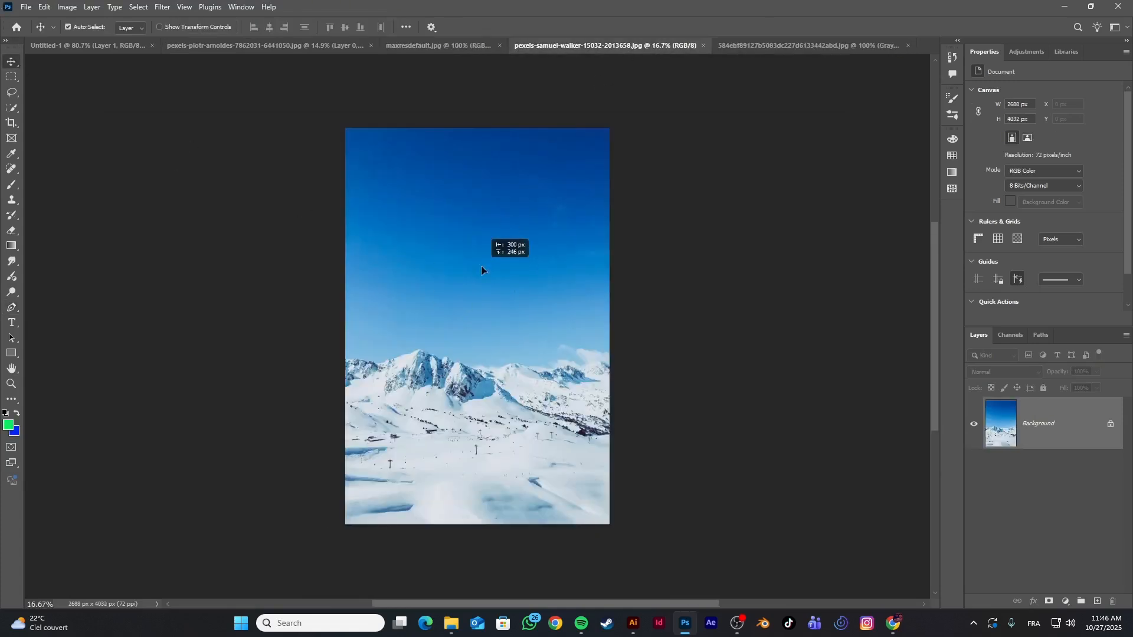
{"action": "left_click", "coordinate": [572, 262]}
Undo the move of the mountain photo's selected area and clear the selection
{"action": "left_click_drag", "start_coordinate": [572, 262], "coordinate": [508, 359]}
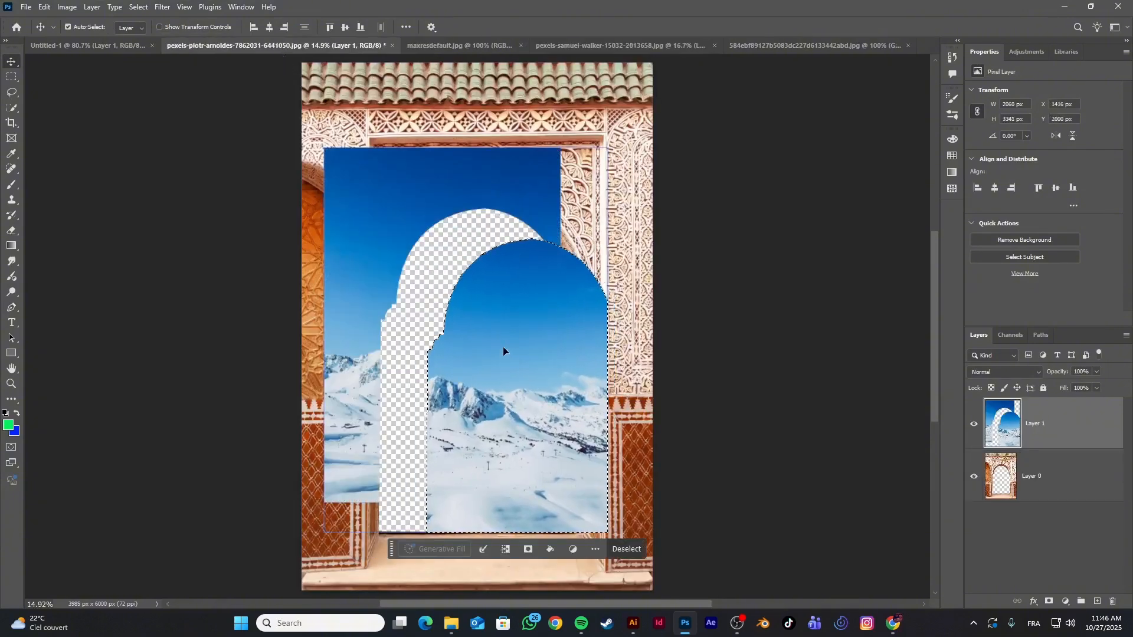
{"action": "key", "text": "ctrl+z"}
{"action": "key", "text": "ctrl+d"}
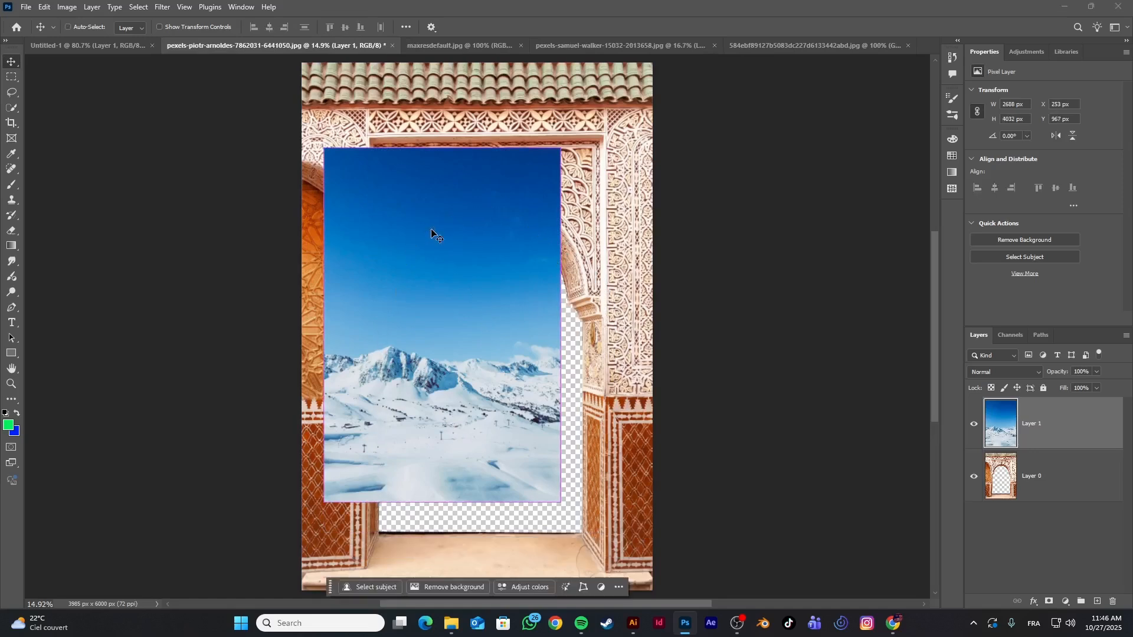
Position the mountain photo over the doorway opening and place Layer 0 above Layer 1 in the stacking order
{"action": "left_click_drag", "start_coordinate": [431, 230], "coordinate": [482, 289]}
{"action": "left_click_drag", "start_coordinate": [1089, 485], "coordinate": [1087, 418]}
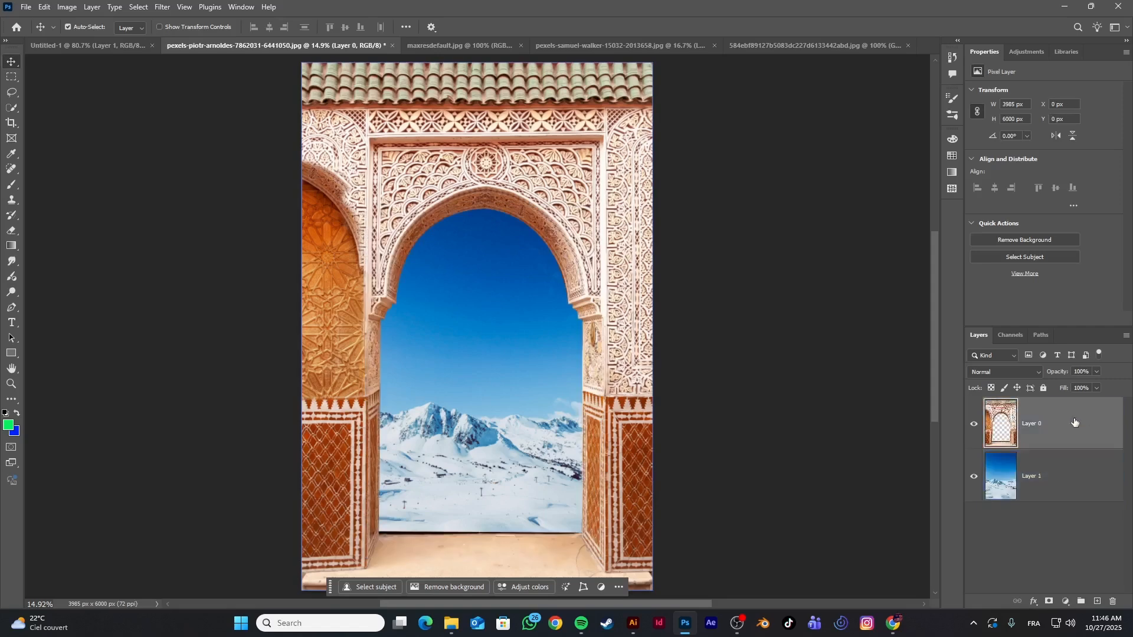
{"action": "scroll", "coordinate": [532, 320], "scroll_direction": "down", "scroll_amount": 2}
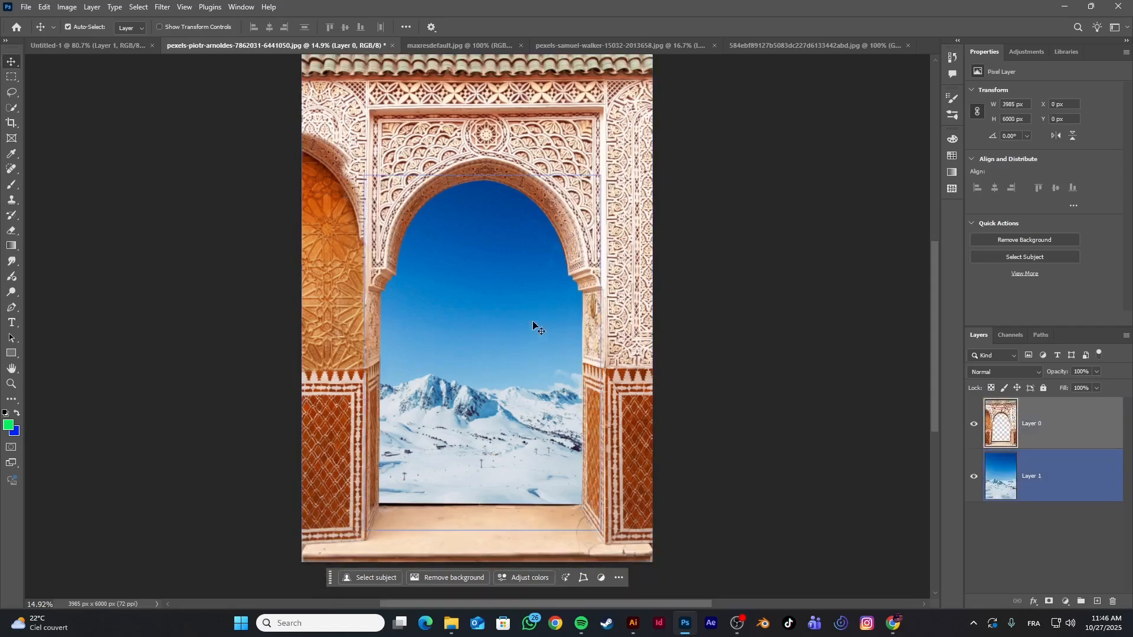
{"action": "key", "text": "super"}
{"action": "key", "text": "super"}
{"action": "scroll", "coordinate": [529, 287], "scroll_direction": "down", "scroll_amount": 2}
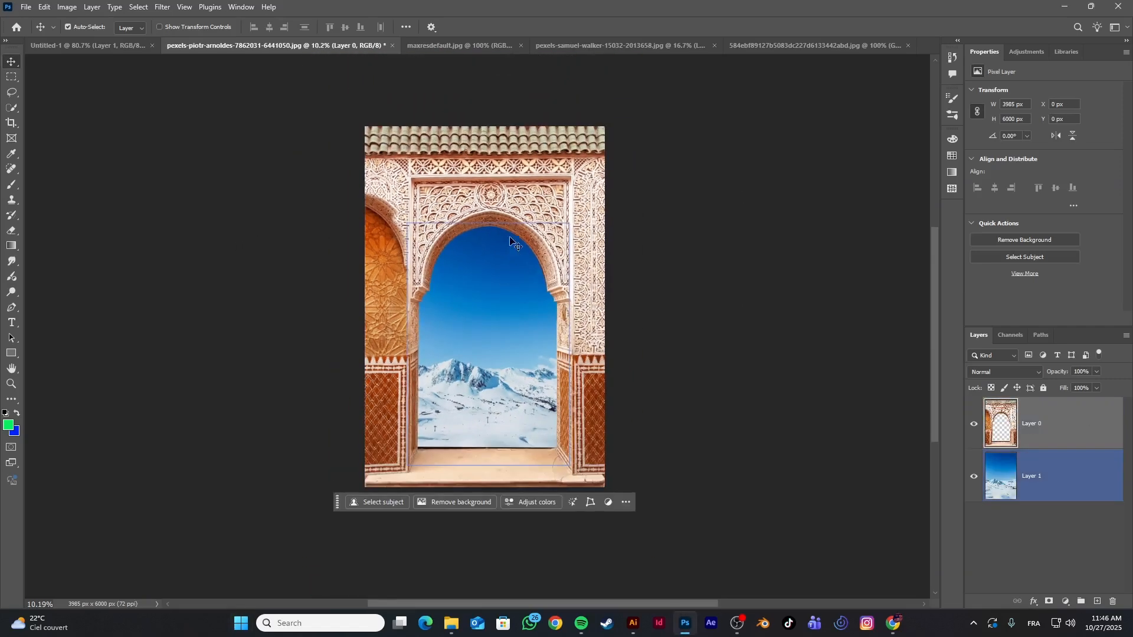
{"action": "scroll", "coordinate": [602, 260], "scroll_direction": "up", "scroll_amount": 1}
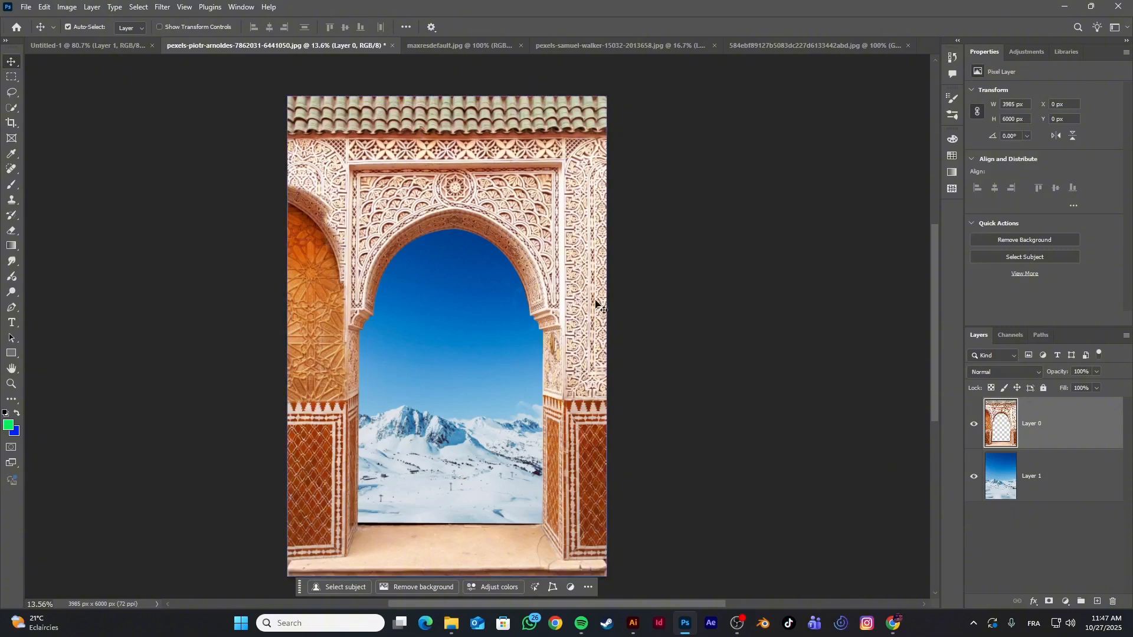
Switch to the maxresdefault.jpg document and trace the outline's straight edges from the lower-left spike to the start of the first curve with the Pen tool
{"action": "left_click", "coordinate": [574, 45]}
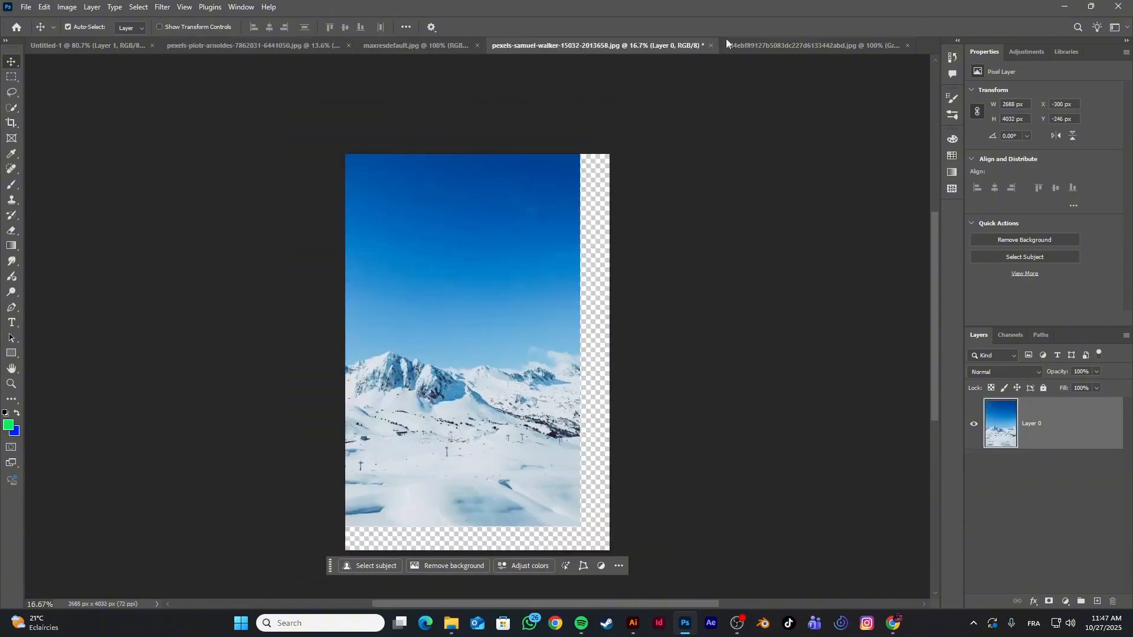
{"action": "left_click", "coordinate": [830, 49]}
{"action": "left_click", "coordinate": [462, 41]}
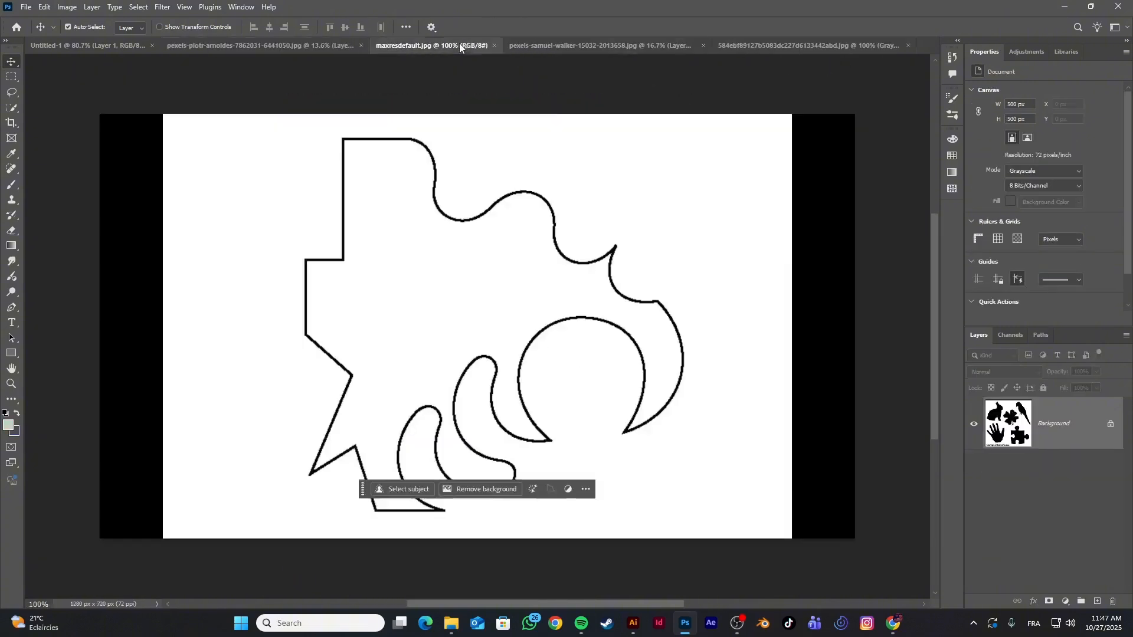
{"action": "scroll", "coordinate": [540, 292], "scroll_direction": "up", "scroll_amount": 1}
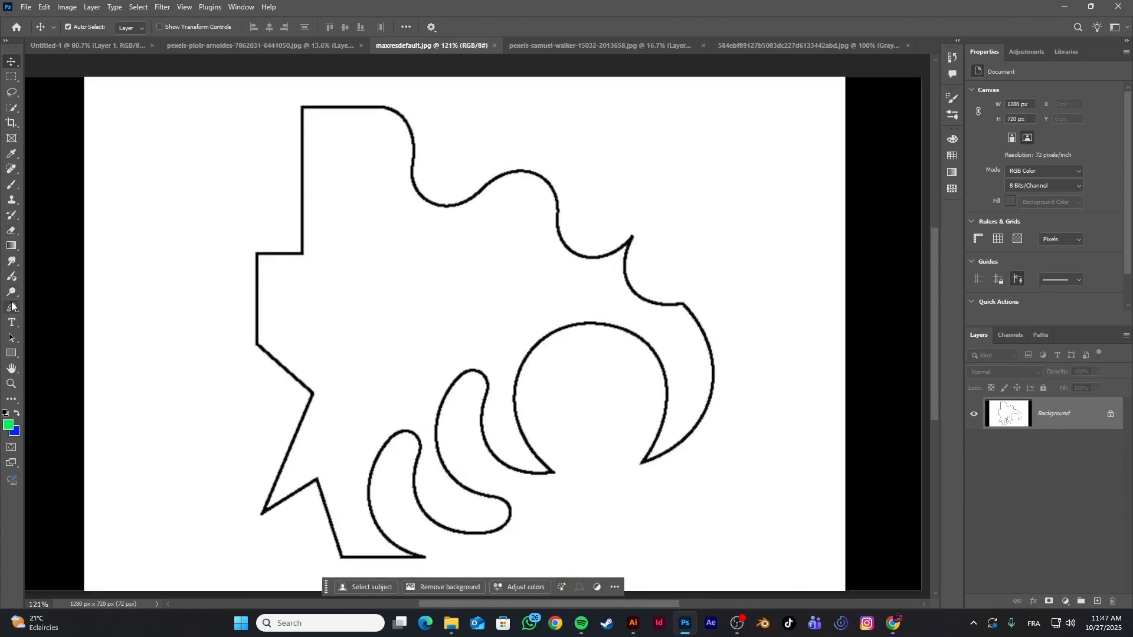
{"action": "left_click_drag", "start_coordinate": [12, 307], "coordinate": [51, 302]}
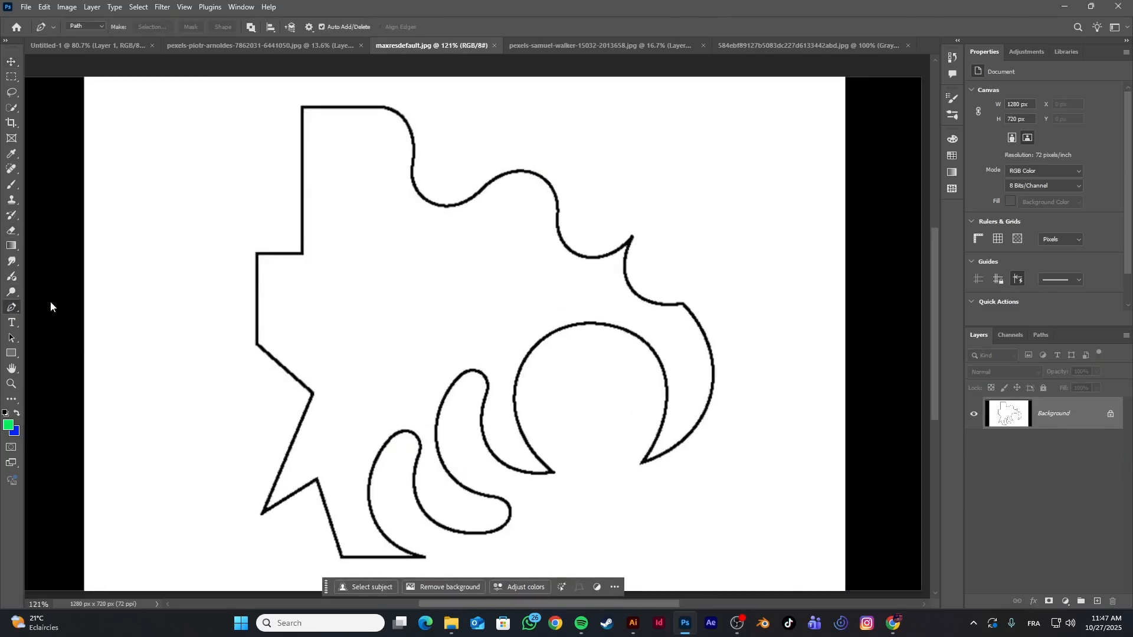
{"action": "left_click", "coordinate": [262, 514]}
{"action": "left_click", "coordinate": [313, 394]}
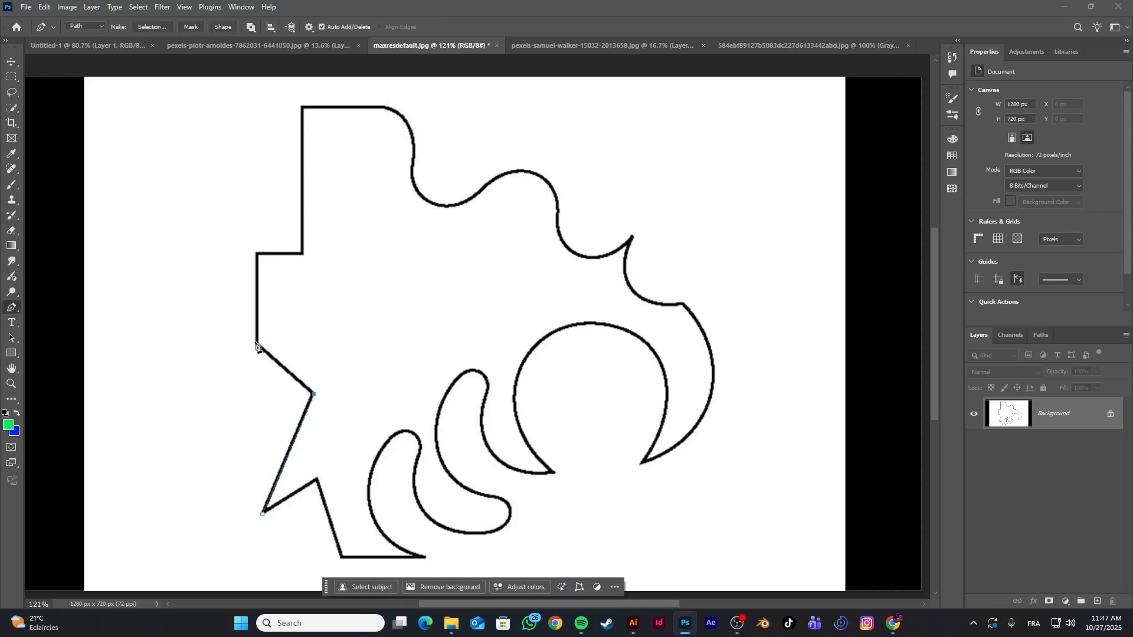
{"action": "left_click", "coordinate": [257, 255]}
{"action": "left_click", "coordinate": [301, 107]}
{"action": "left_click", "coordinate": [385, 107]}
Trace the first S-shaped curve and the second hump, removing the outgoing handle of the anchor in the valley between them
{"action": "left_click_drag", "start_coordinate": [414, 145], "coordinate": [414, 172]}
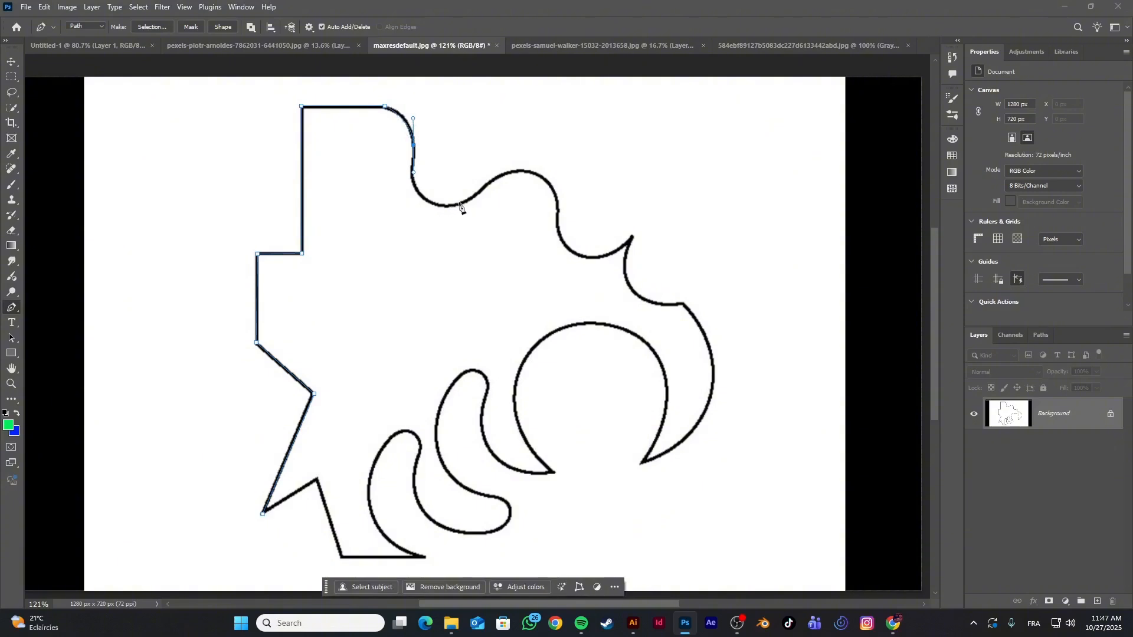
{"action": "left_click_drag", "start_coordinate": [460, 204], "coordinate": [634, 197]}
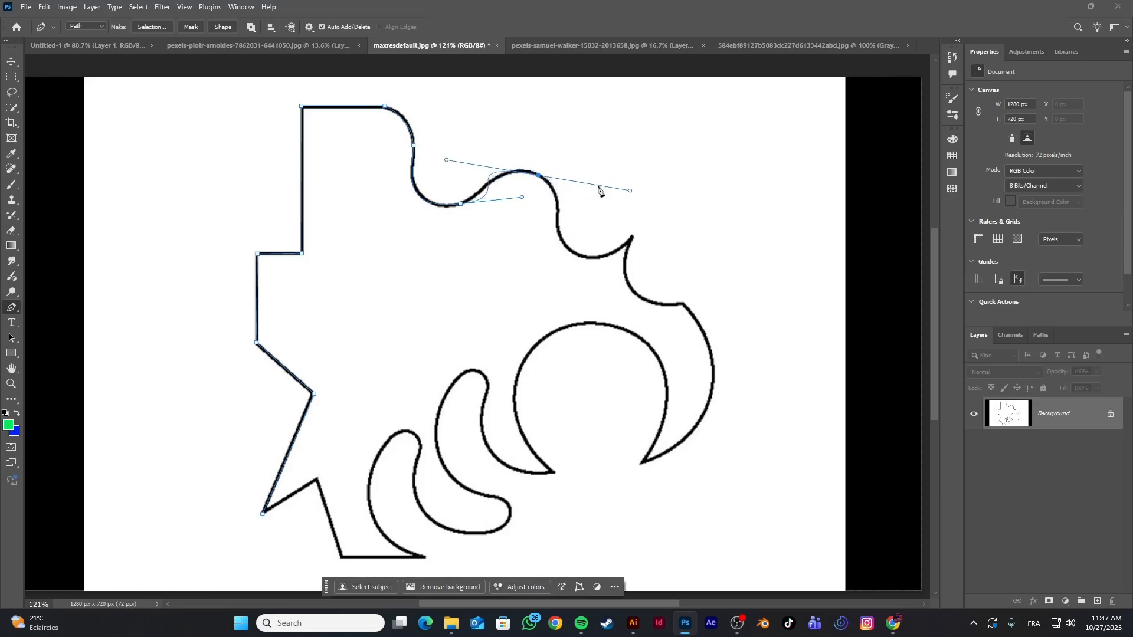
{"action": "scroll", "coordinate": [462, 207], "scroll_direction": "up", "scroll_amount": 1}
{"action": "key", "text": "super"}
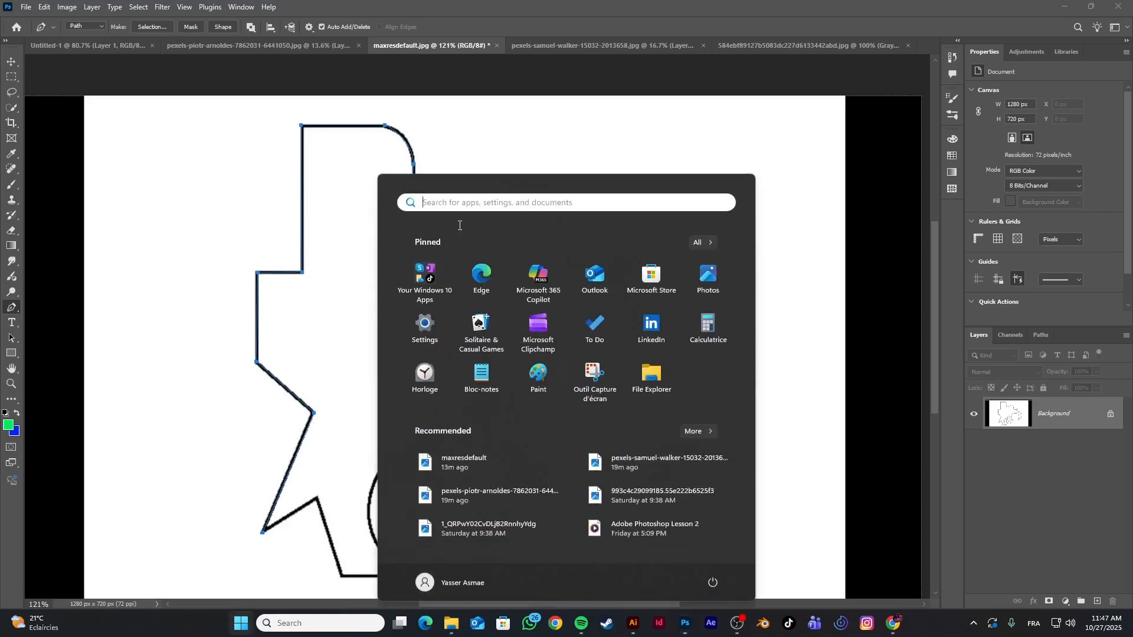
{"action": "key", "text": "Escape"}
{"action": "scroll", "coordinate": [460, 225], "scroll_direction": "up", "scroll_amount": 3}
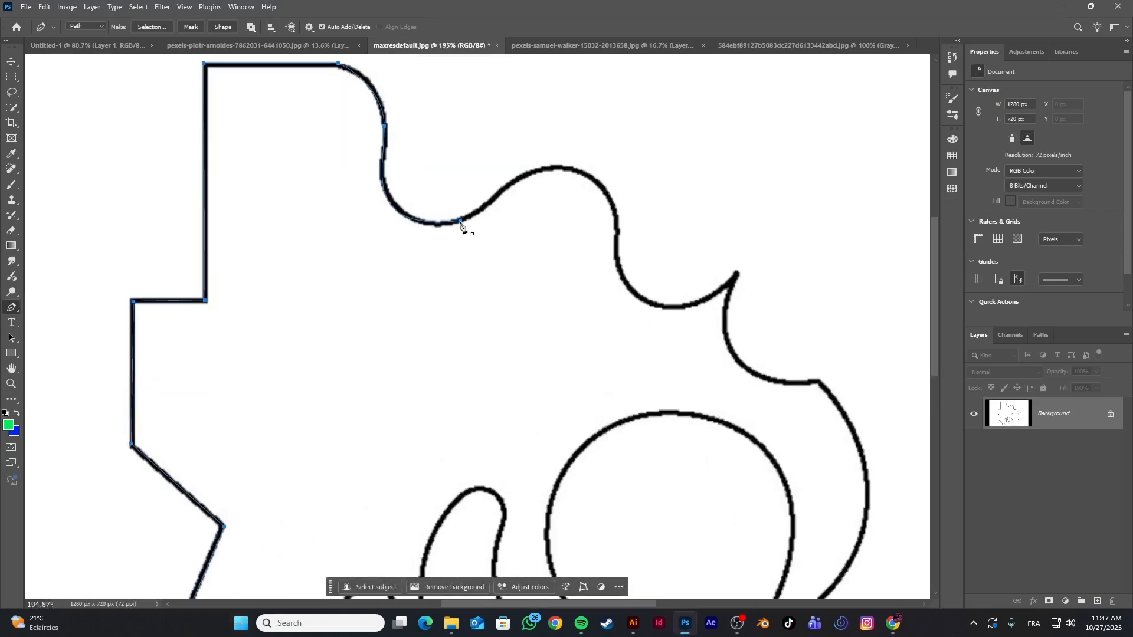
{"action": "left_click", "coordinate": [462, 223]}
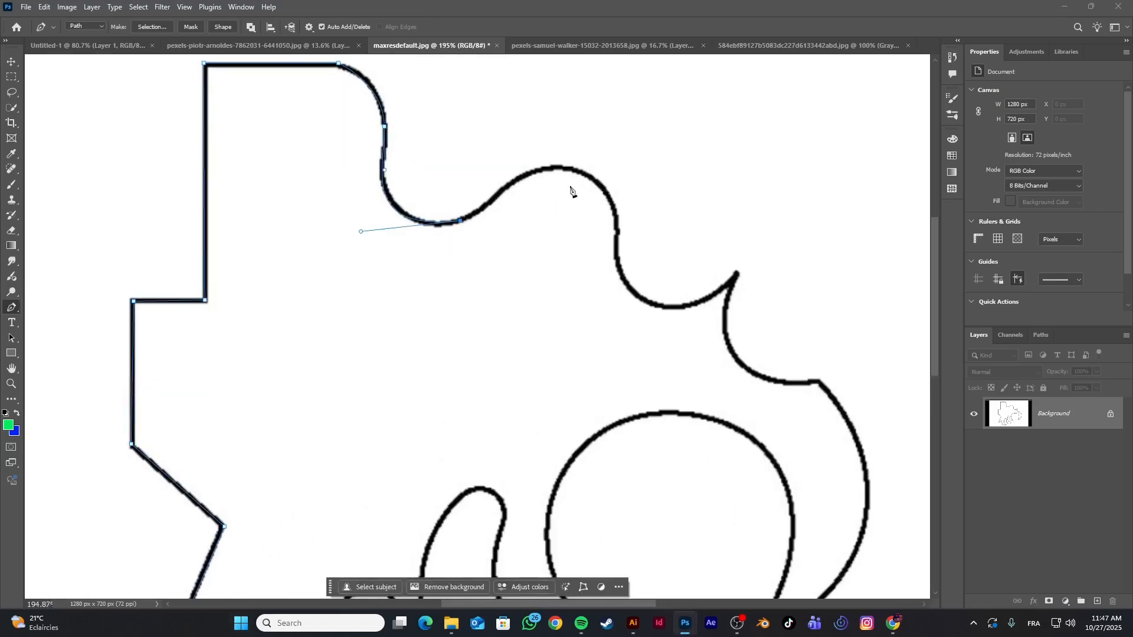
{"action": "left_click_drag", "start_coordinate": [581, 171], "coordinate": [632, 204]}
Place three curved anchors past the second hump, letting the path run loosely away from the outline
{"action": "left_click_drag", "start_coordinate": [619, 266], "coordinate": [693, 265]}
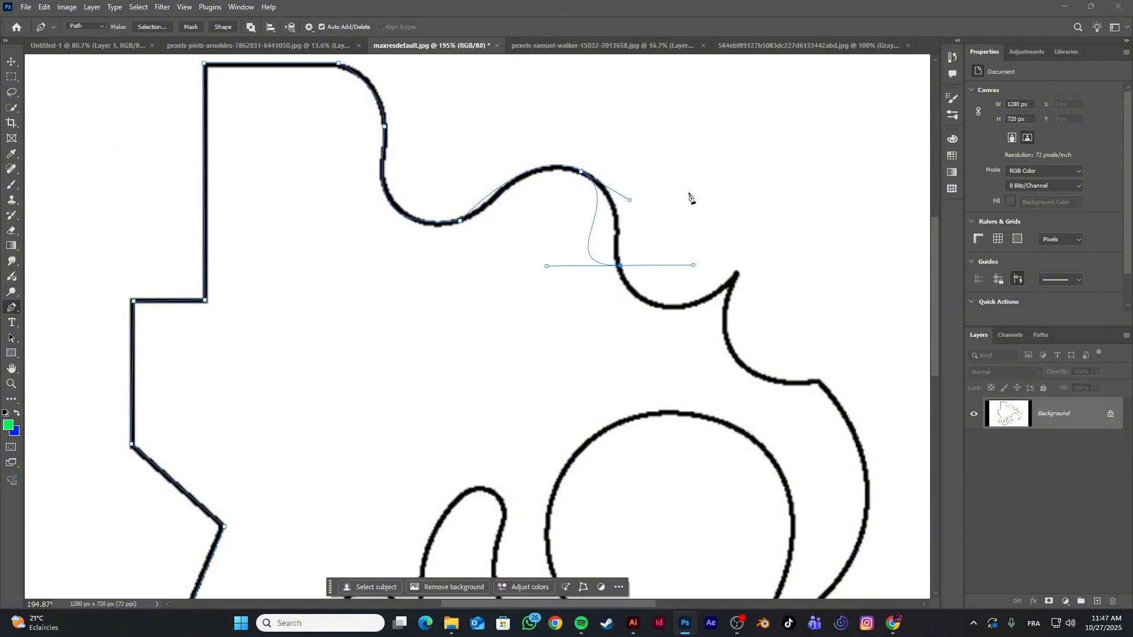
{"action": "left_click_drag", "start_coordinate": [689, 191], "coordinate": [745, 171]}
{"action": "left_click_drag", "start_coordinate": [728, 252], "coordinate": [765, 321]}
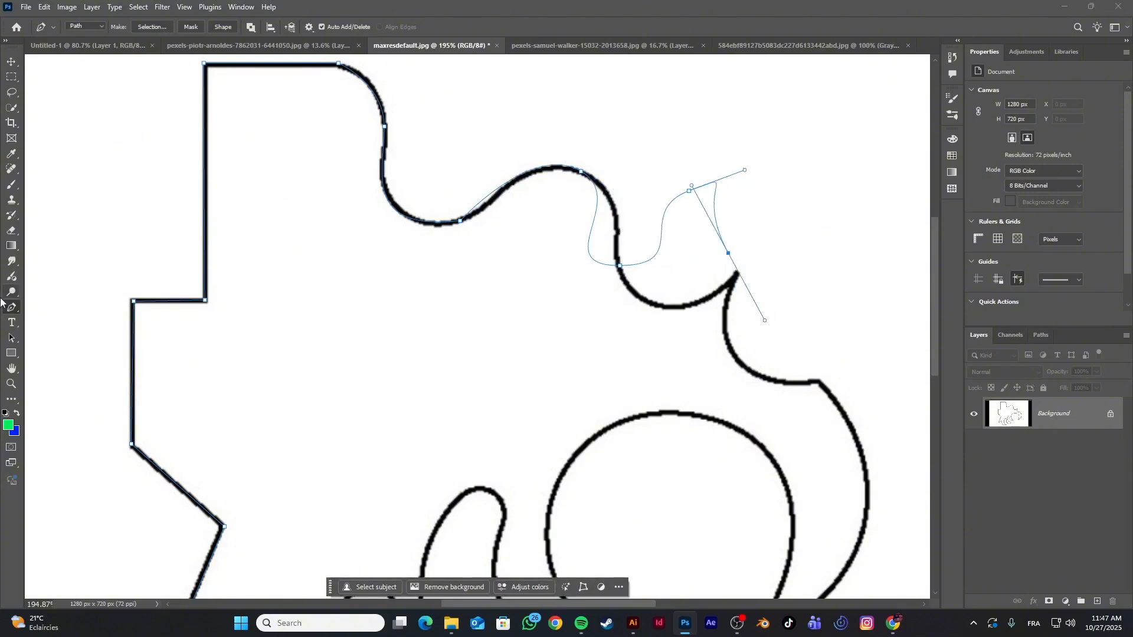
Insert an anchor on the loose segment with the Add Anchor Point tool and reposition the following anchors onto the second valley and pointed tip
{"action": "right_click", "coordinate": [13, 309]}
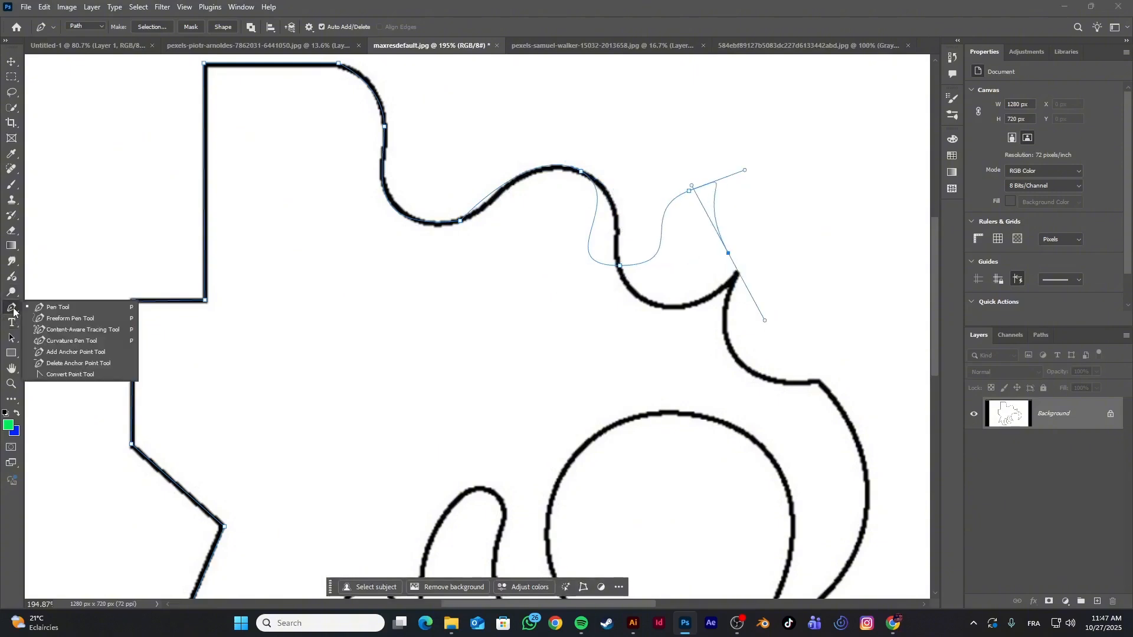
{"action": "left_click", "coordinate": [88, 353]}
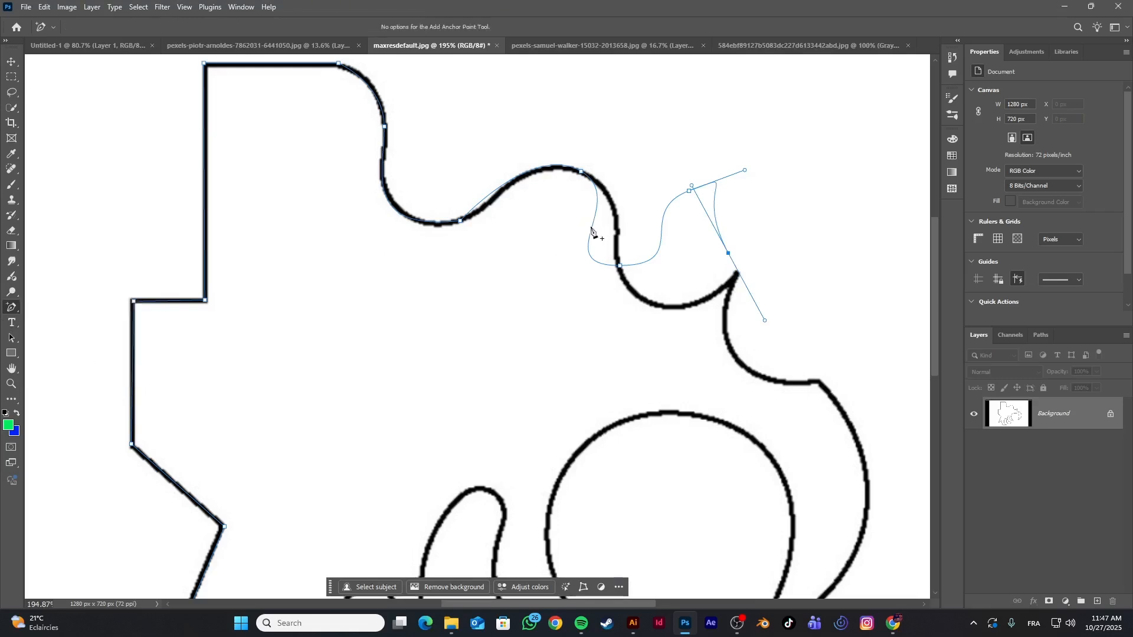
{"action": "left_click_drag", "start_coordinate": [591, 228], "coordinate": [616, 225]}
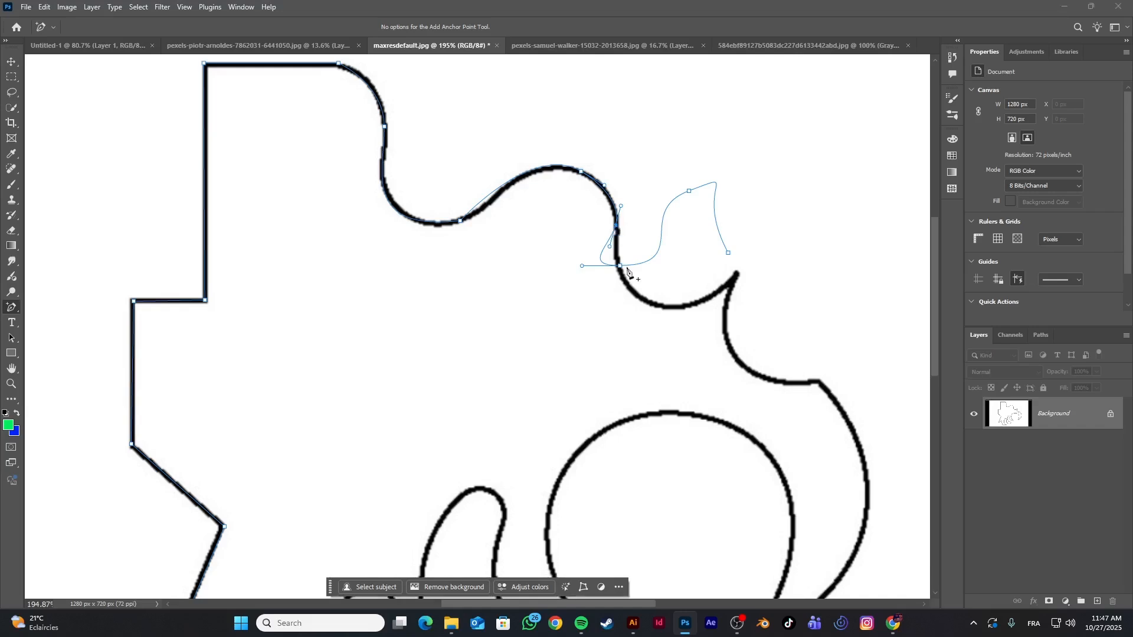
{"action": "left_click_drag", "start_coordinate": [627, 270], "coordinate": [675, 308]}
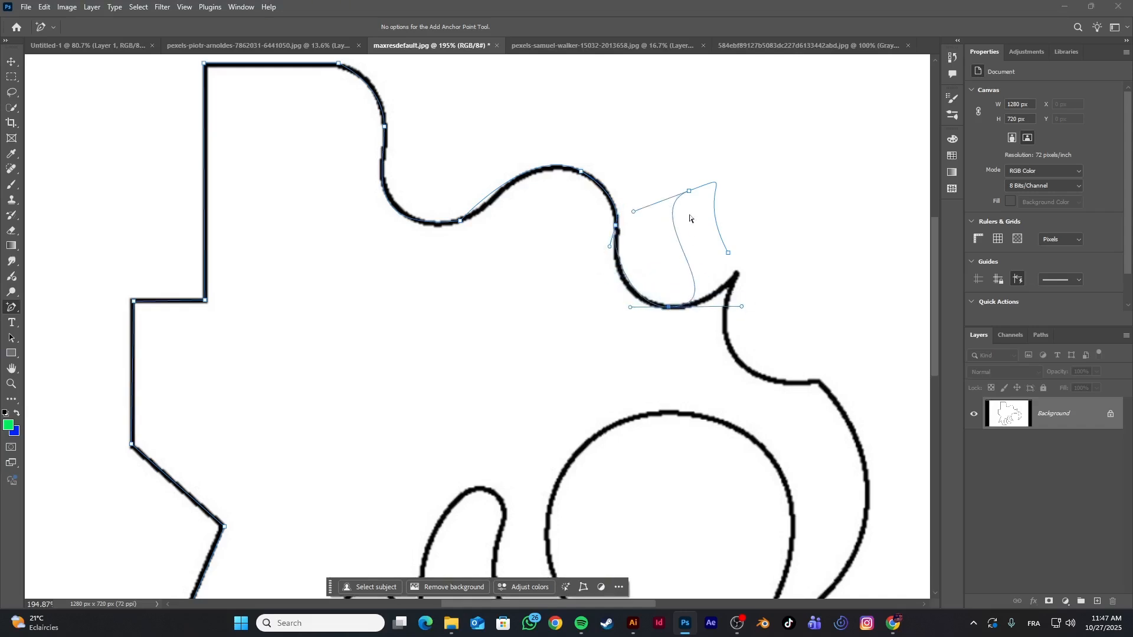
{"action": "left_click_drag", "start_coordinate": [689, 190], "coordinate": [741, 367]}
{"action": "left_click", "coordinate": [740, 365]}
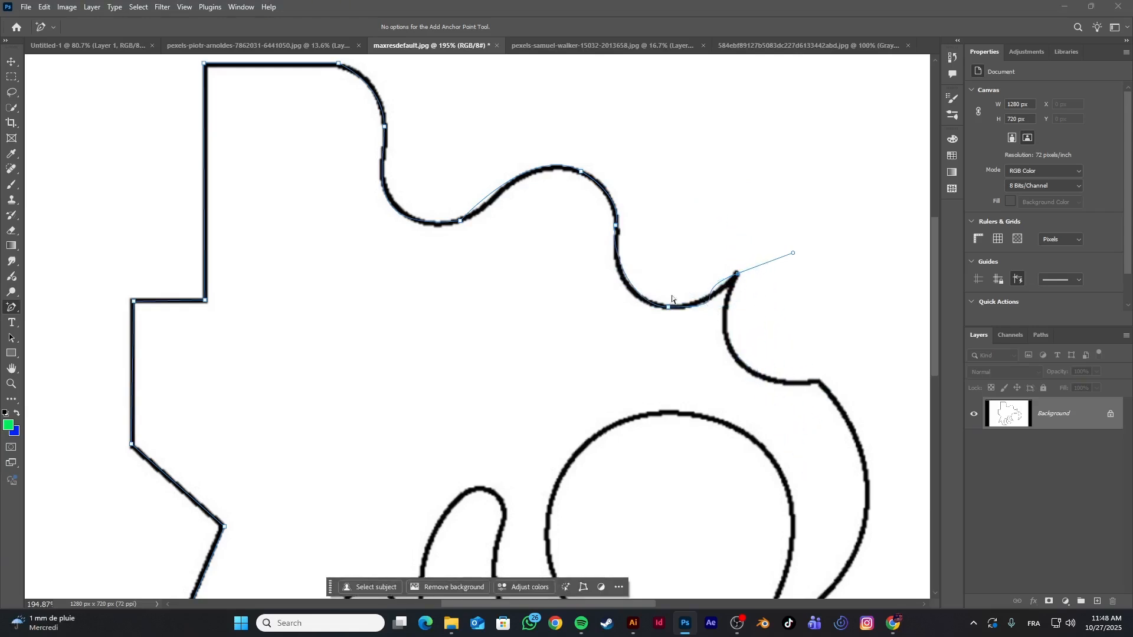
Select the anchor at the pointed tip and remove it with the Delete Anchor Point tool
{"action": "right_click", "coordinate": [11, 308]}
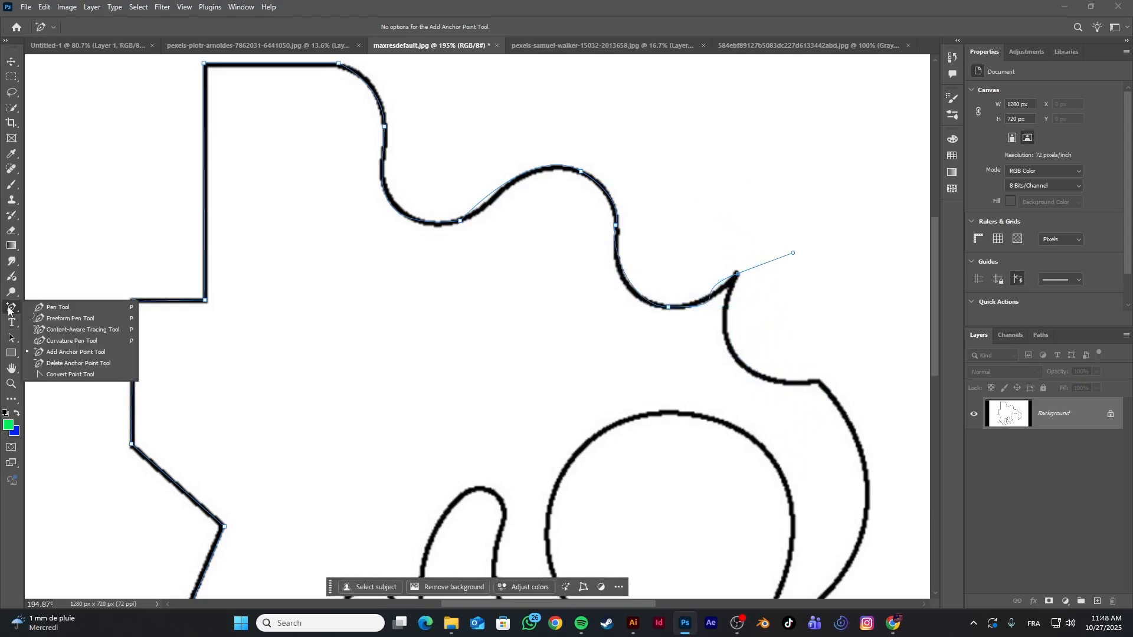
{"action": "left_click", "coordinate": [58, 353]}
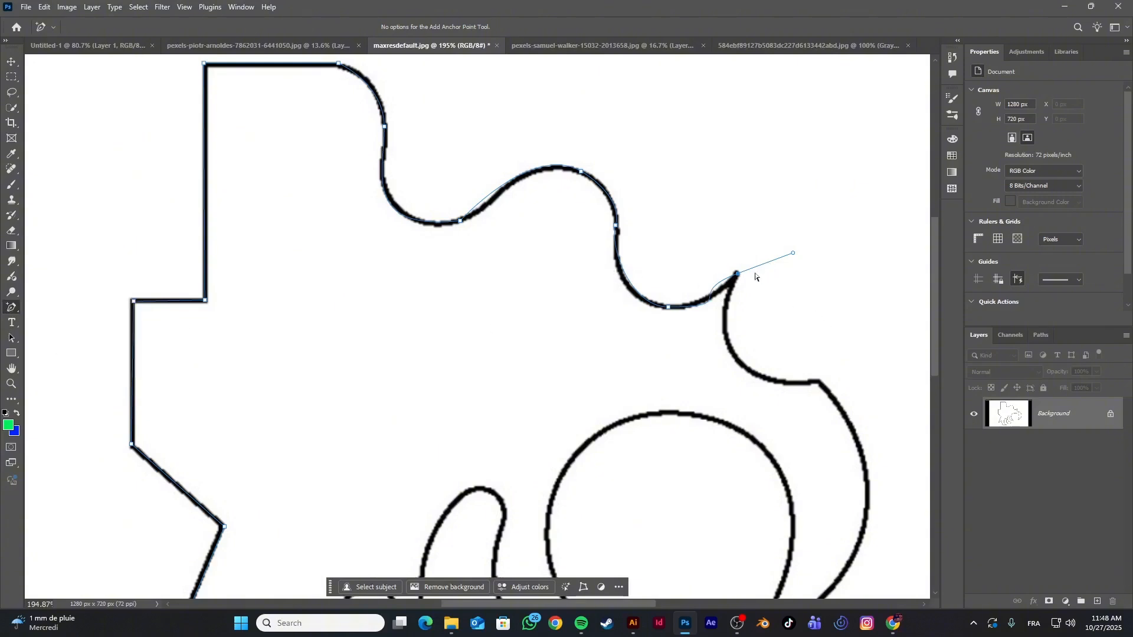
{"action": "left_click", "coordinate": [738, 279]}
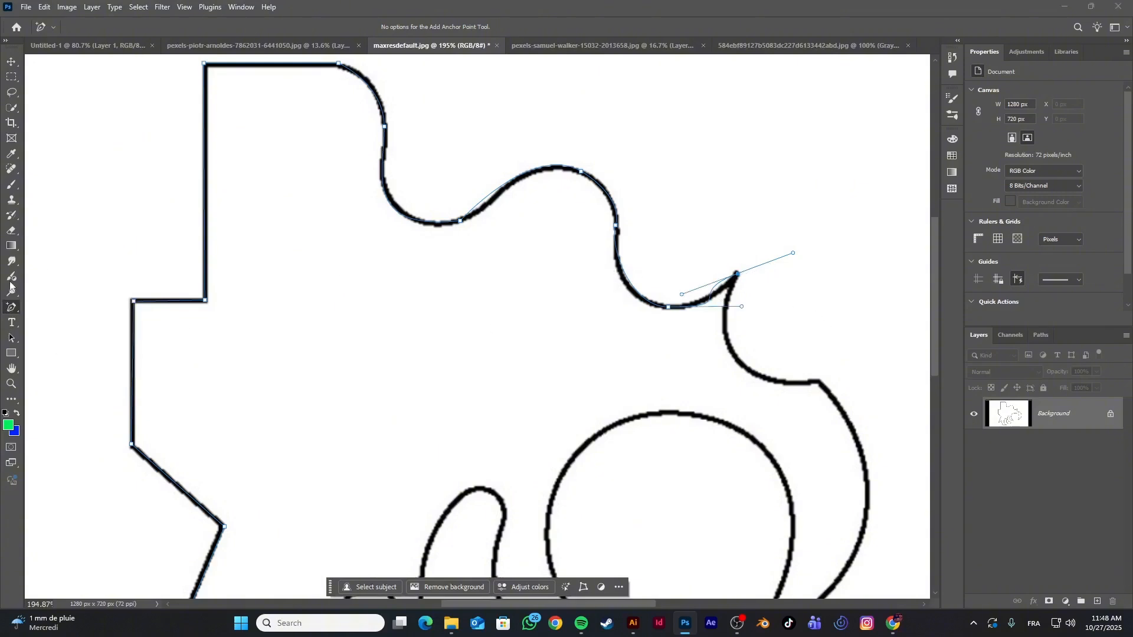
{"action": "right_click", "coordinate": [7, 309]}
{"action": "left_click", "coordinate": [68, 364]}
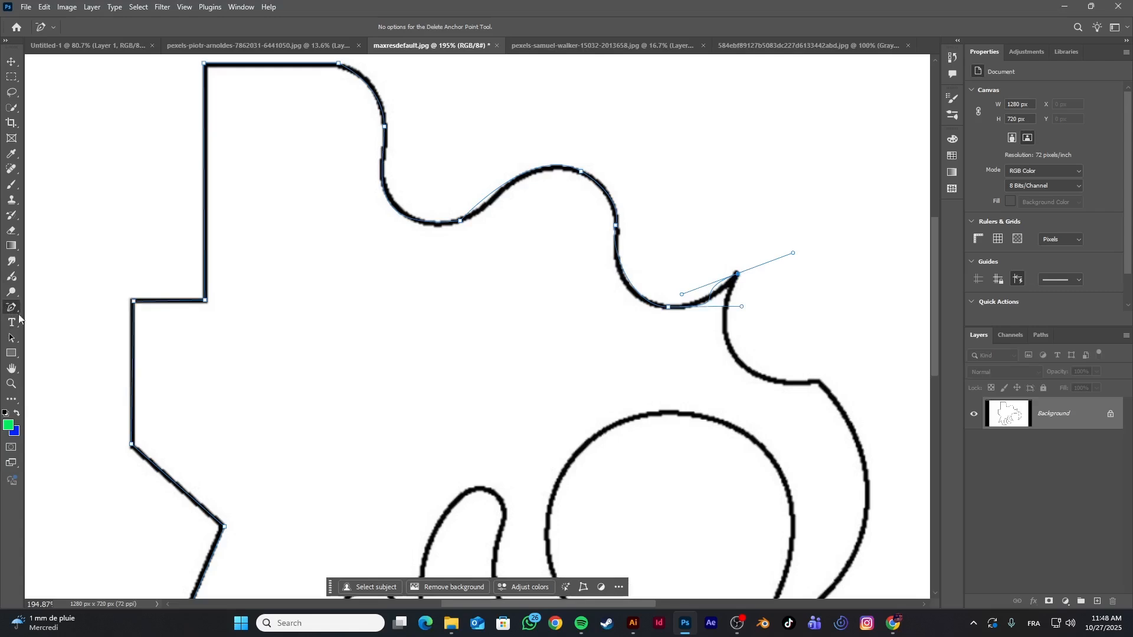
{"action": "left_click", "coordinate": [739, 276]}
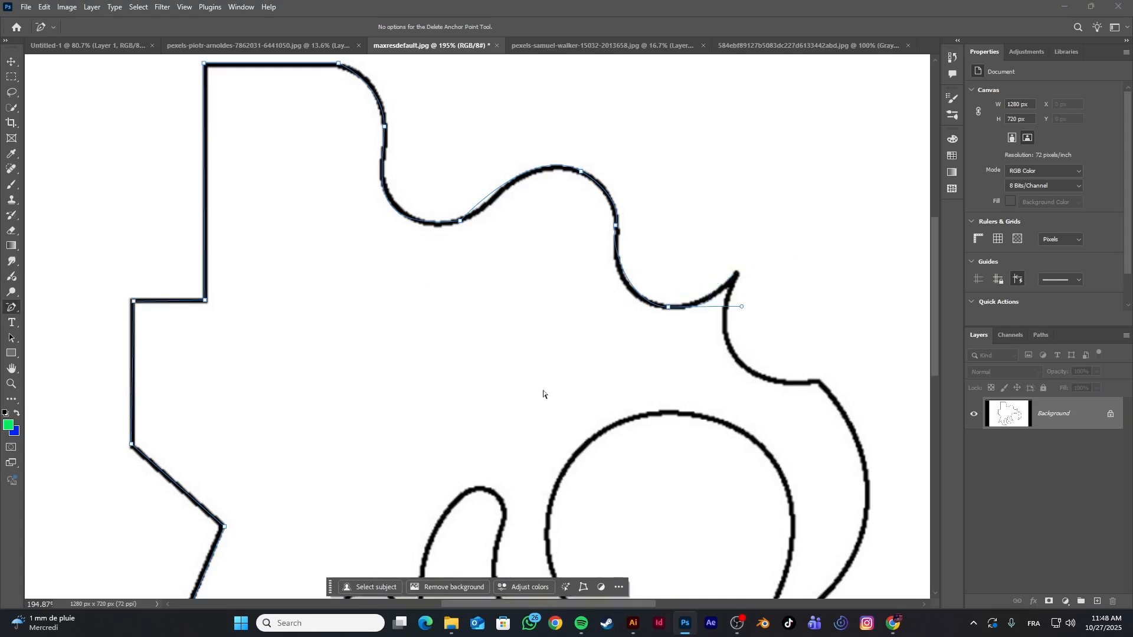
Undo the curved path sections back to the anchor where the first curve begins
{"action": "right_click", "coordinate": [7, 309]}
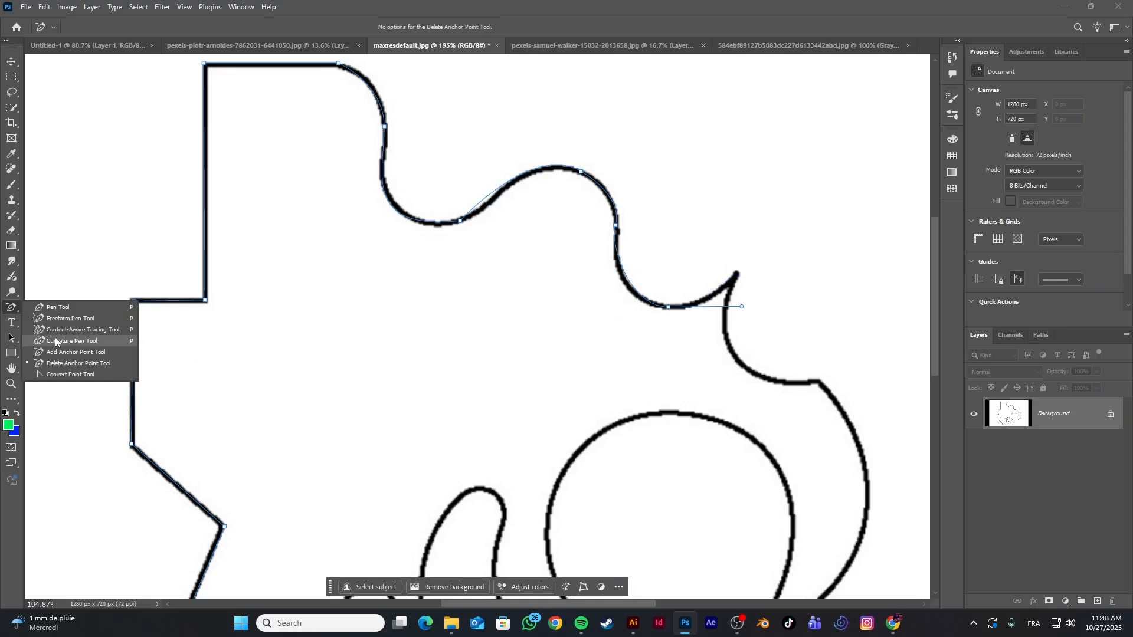
{"action": "scroll", "coordinate": [59, 334], "scroll_direction": "down", "scroll_amount": 3}
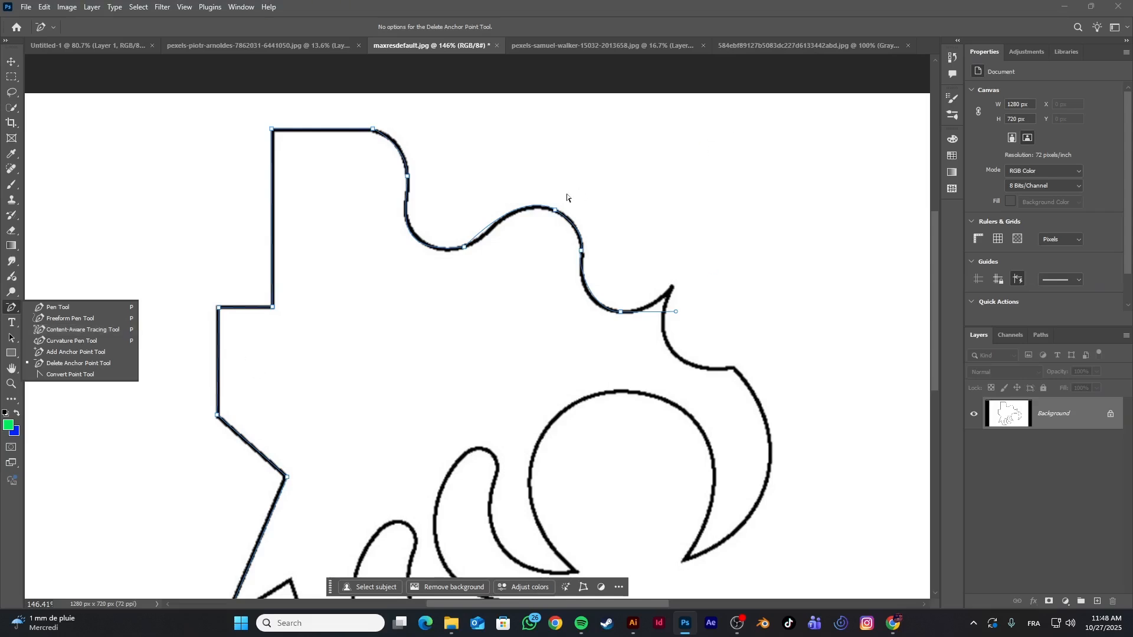
{"action": "key", "text": "ctrl+z"}
{"action": "key", "text": "ctrl+z"}
{"action": "key", "text": "ctrl+z"}
{"action": "key", "text": "ctrl+z"}
{"action": "key", "text": "ctrl+z"}
{"action": "key", "text": "ctrl+z"}
{"action": "key", "text": "ctrl+z"}
{"action": "key", "text": "ctrl+z"}
{"action": "key", "text": "ctrl+z"}
{"action": "key", "text": "ctrl+z"}
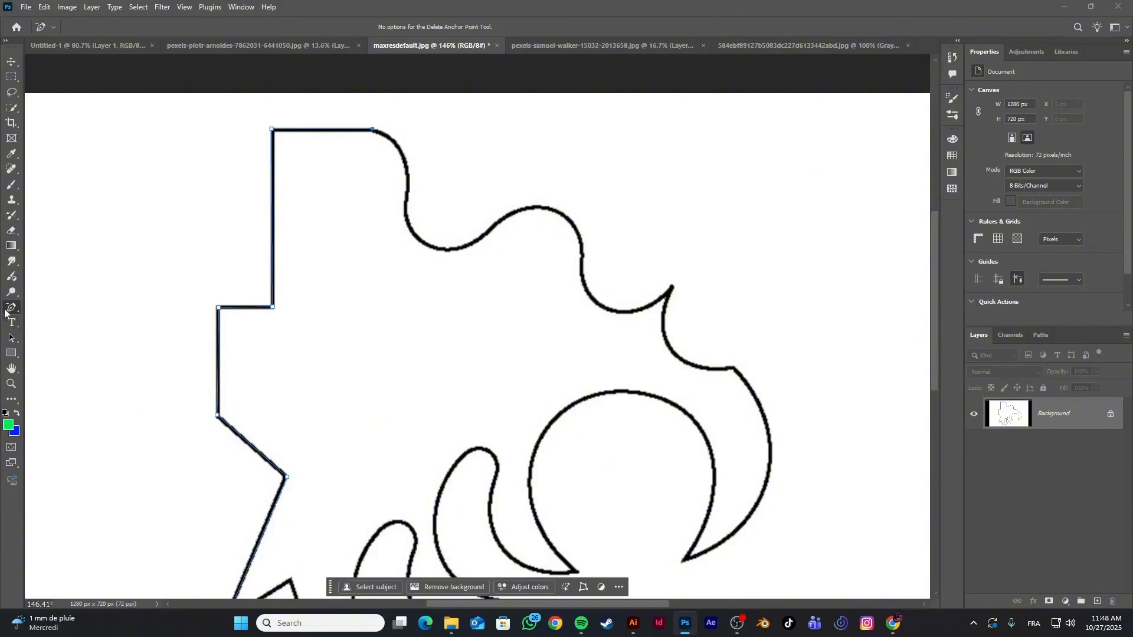
Trace roughly with straight Pen tool segments from the first curve across both valleys and the pointed tip to the corner above the crescent
{"action": "right_click", "coordinate": [5, 311]}
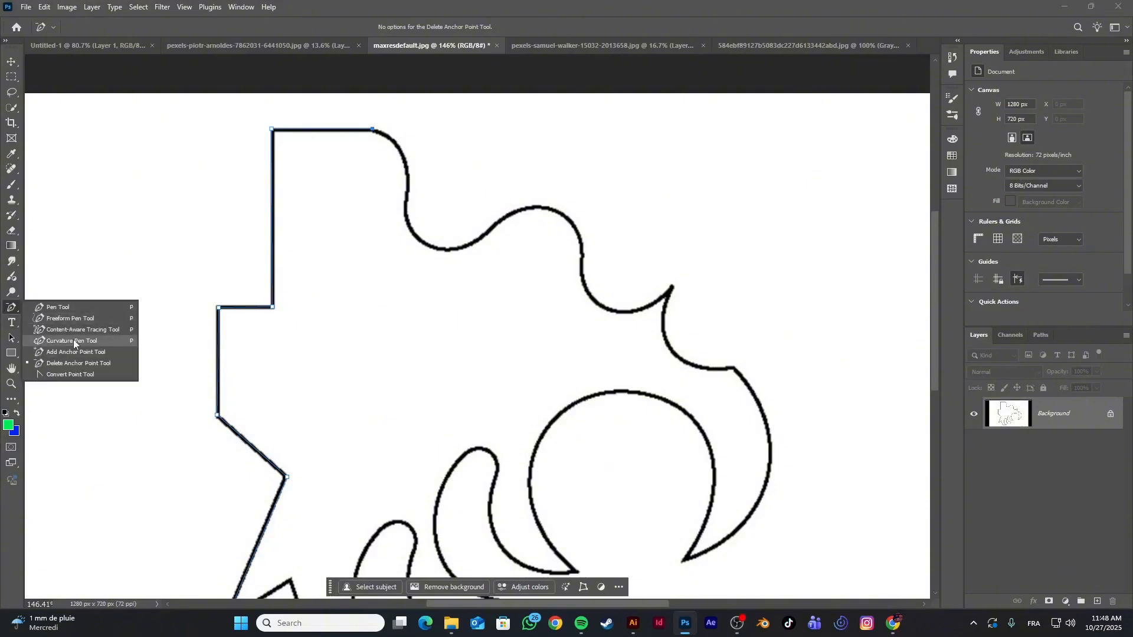
{"action": "left_click", "coordinate": [60, 307]}
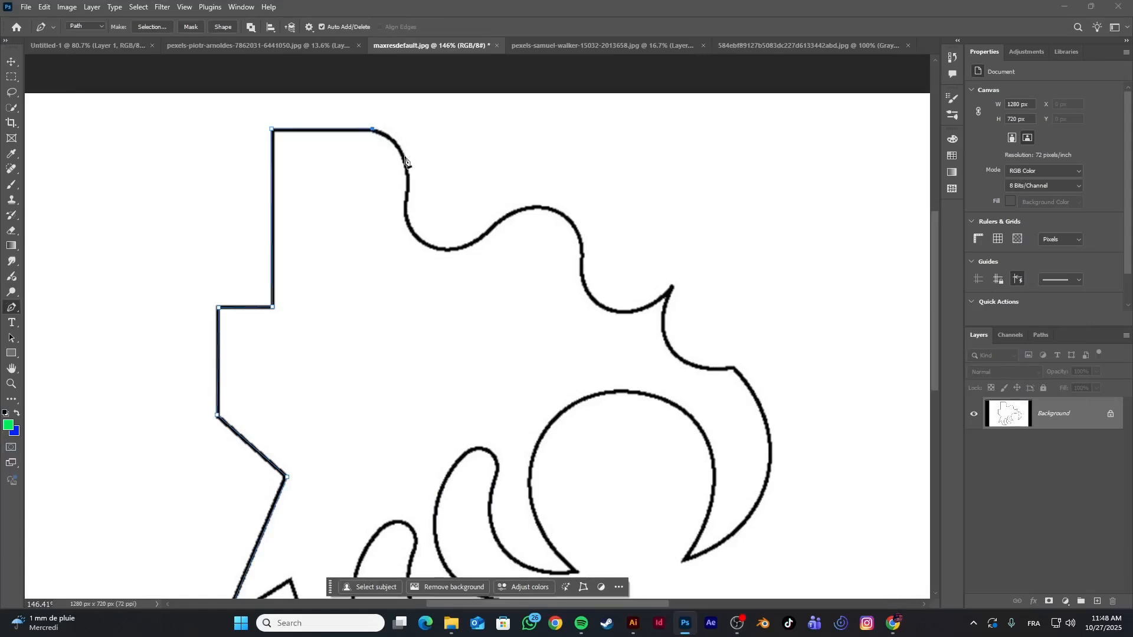
{"action": "left_click", "coordinate": [402, 153]}
{"action": "left_click", "coordinate": [405, 203]}
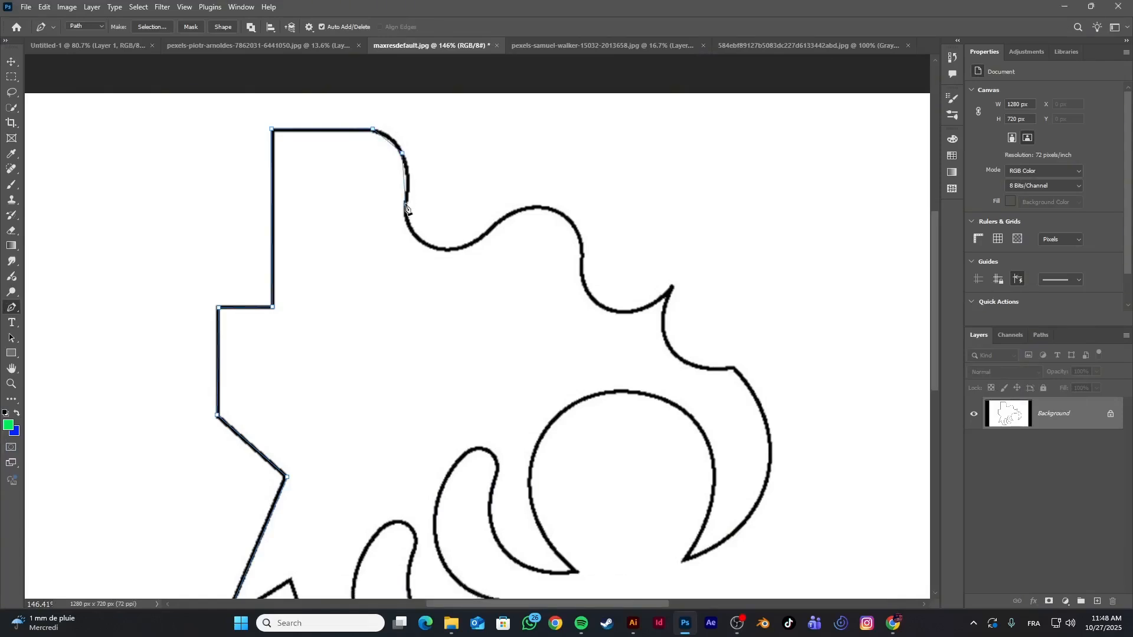
{"action": "left_click", "coordinate": [482, 236]}
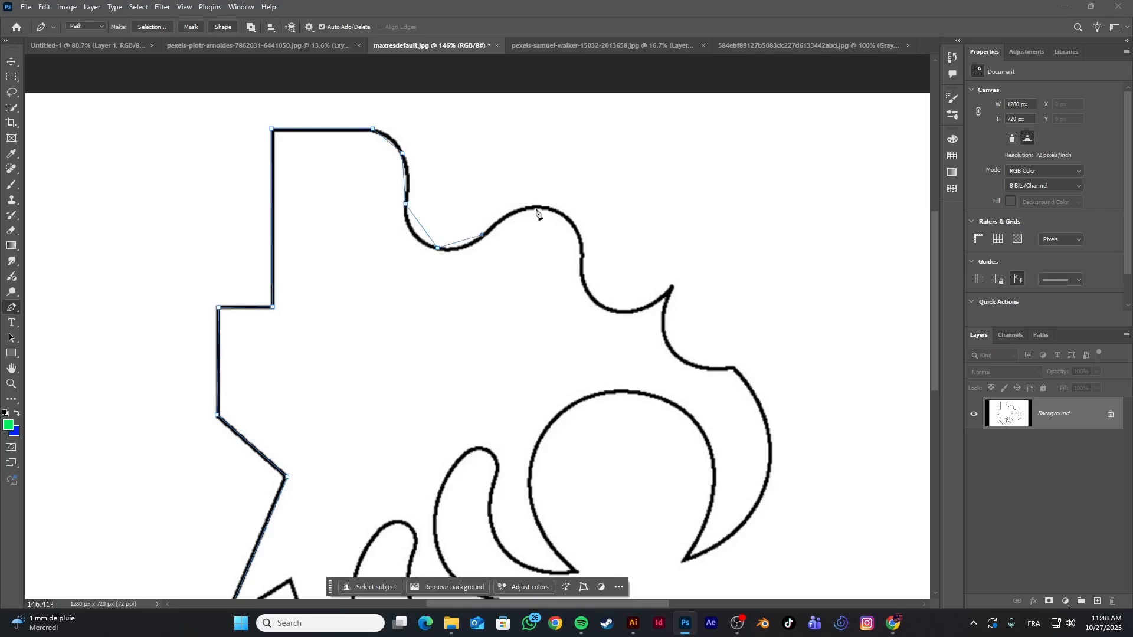
{"action": "left_click", "coordinate": [551, 209]}
{"action": "left_click", "coordinate": [582, 260]}
{"action": "left_click", "coordinate": [608, 308]}
{"action": "left_click", "coordinate": [671, 288]}
{"action": "left_click", "coordinate": [683, 358]}
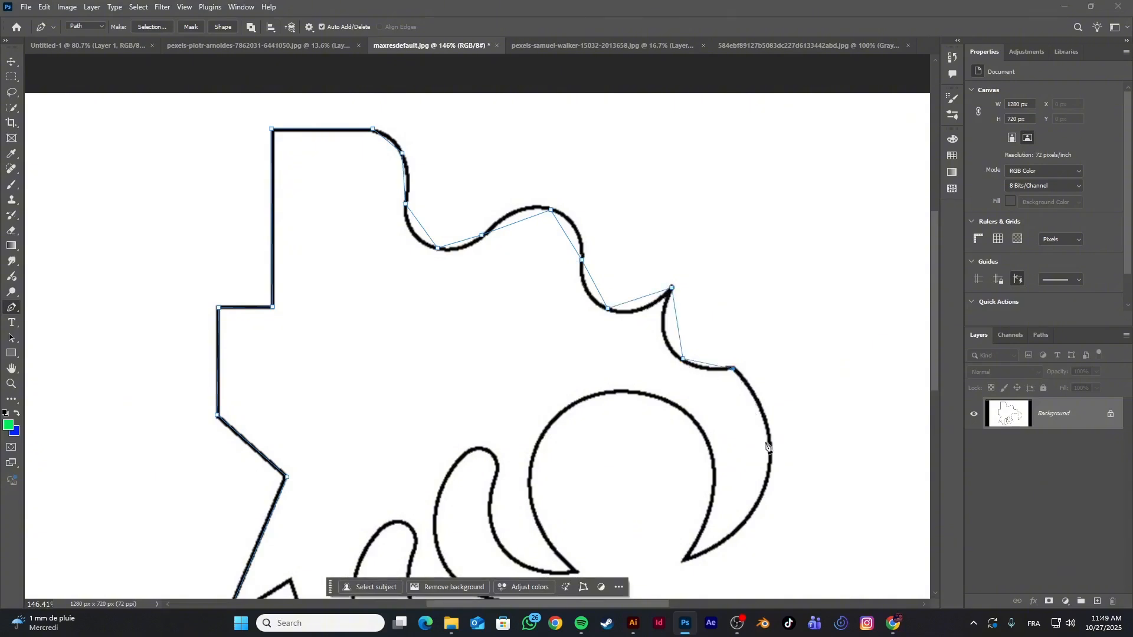
Continue the straight segments down the crescent's outer edge and around the large circular arc to its far tip
{"action": "left_click", "coordinate": [771, 448]}
{"action": "left_click", "coordinate": [687, 561]}
{"action": "left_click", "coordinate": [714, 475]}
{"action": "left_click", "coordinate": [616, 389]}
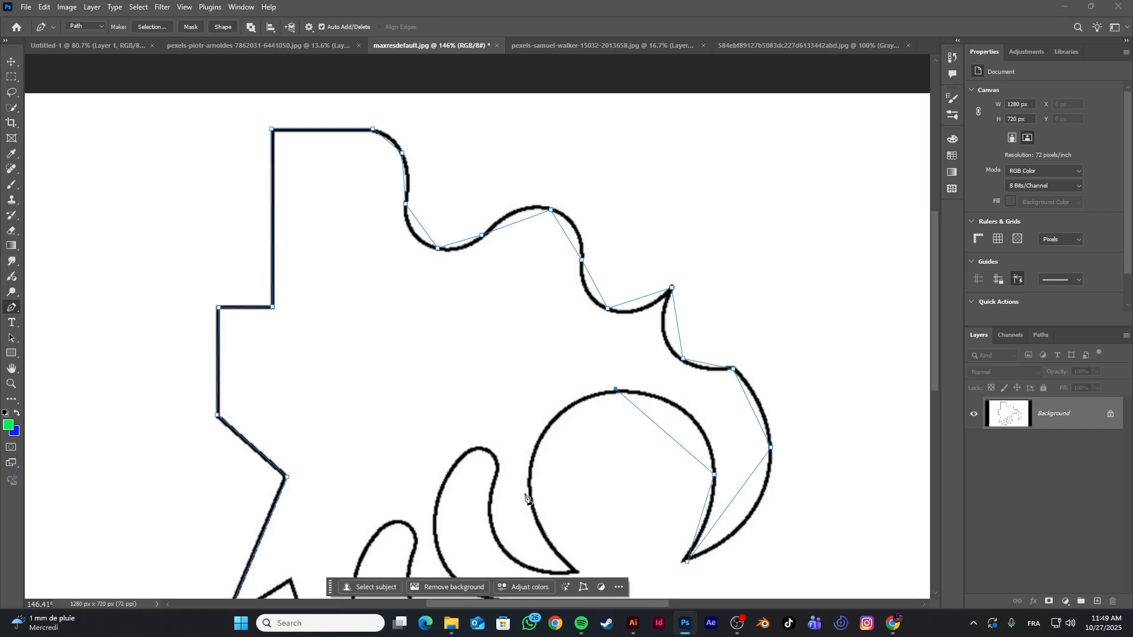
{"action": "left_click", "coordinate": [530, 496]}
{"action": "left_click", "coordinate": [577, 572]}
Place straight-segment anchors around the upper finger shape, up to the rounded end of the curved lobe below it
{"action": "left_click", "coordinate": [515, 561]}
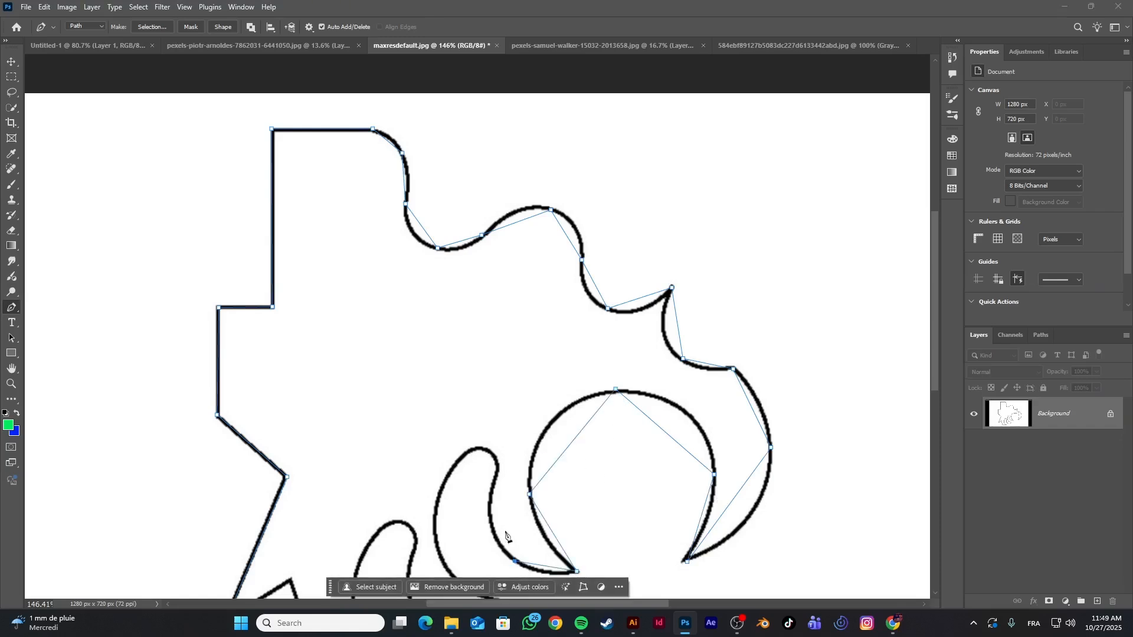
{"action": "left_click", "coordinate": [495, 475]}
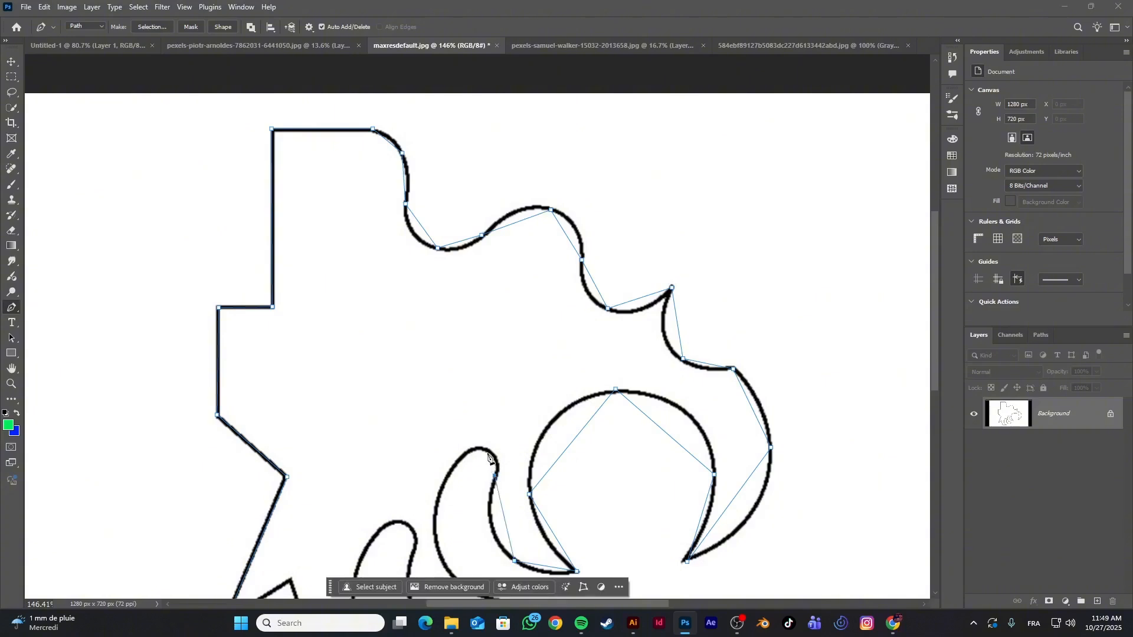
{"action": "left_click", "coordinate": [454, 469]}
{"action": "scroll", "coordinate": [455, 472], "scroll_direction": "down", "scroll_amount": 3}
{"action": "left_click", "coordinate": [436, 416]}
{"action": "left_click", "coordinate": [507, 480]}
{"action": "left_click", "coordinate": [511, 517]}
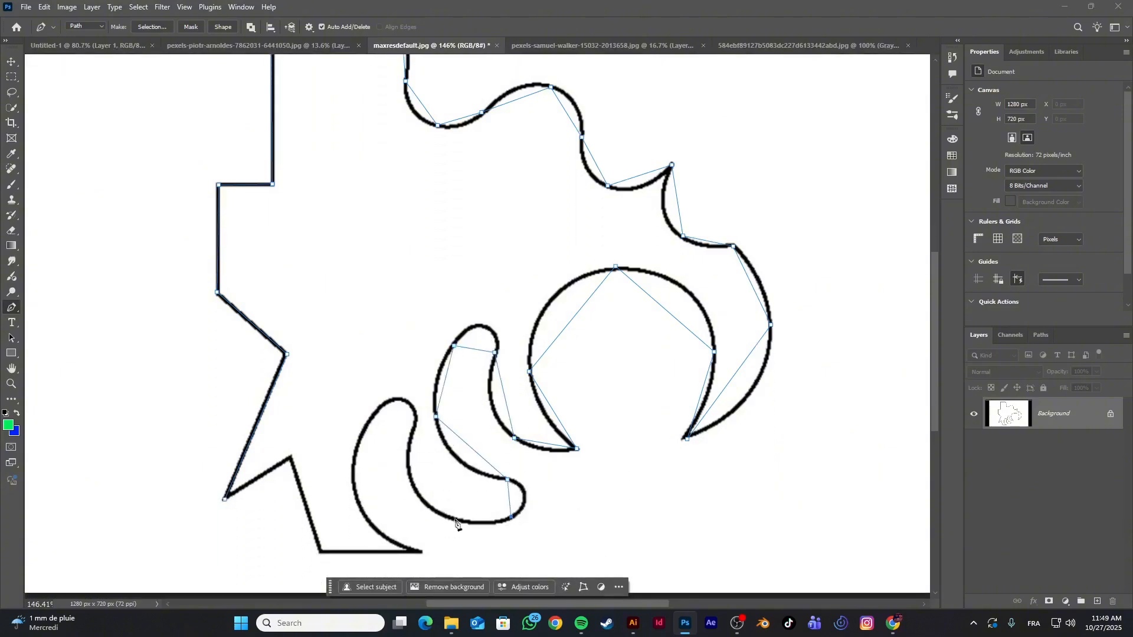
Trace the lower finger shape and the straight base edges, closing the path at the lower-left spike
{"action": "left_click", "coordinate": [456, 520]}
{"action": "left_click", "coordinate": [411, 478]}
{"action": "left_click", "coordinate": [415, 419]}
{"action": "left_click", "coordinate": [375, 410]}
{"action": "left_click", "coordinate": [355, 464]}
{"action": "left_click", "coordinate": [419, 552]}
{"action": "left_click", "coordinate": [319, 552]}
{"action": "left_click", "coordinate": [291, 459]}
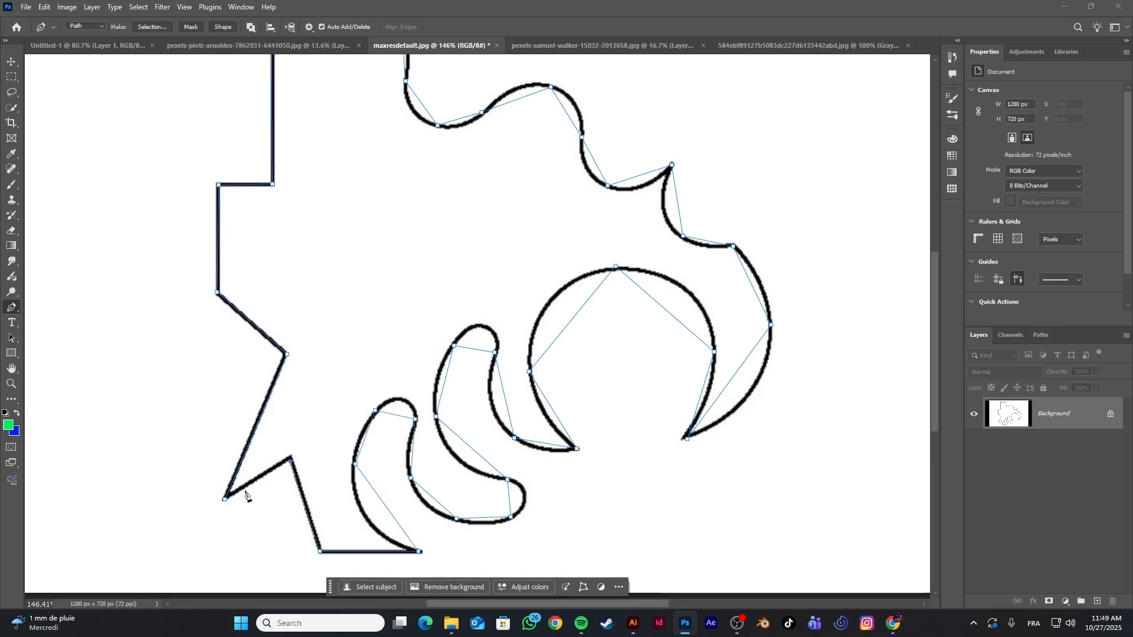
{"action": "left_click", "coordinate": [224, 500]}
Smooth the anchors from the first curve to the crescent's outer edge with the Curvature Pen tool, fitting the path to the outline
{"action": "right_click", "coordinate": [7, 310]}
{"action": "scroll", "coordinate": [365, 282], "scroll_direction": "up", "scroll_amount": 3}
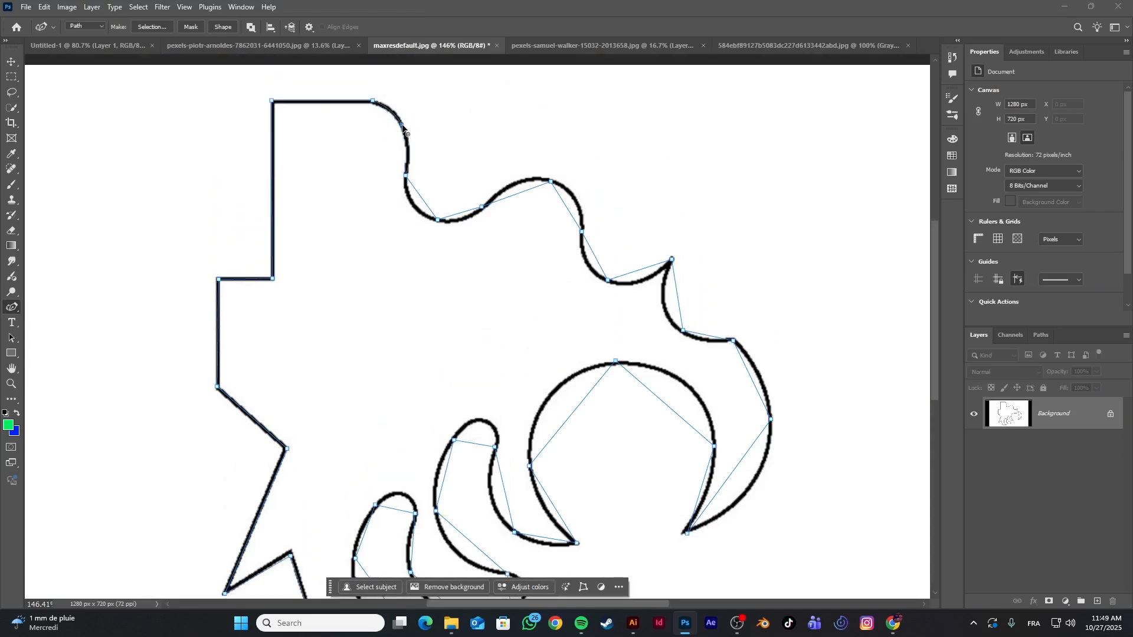
{"action": "double_click", "coordinate": [437, 218]}
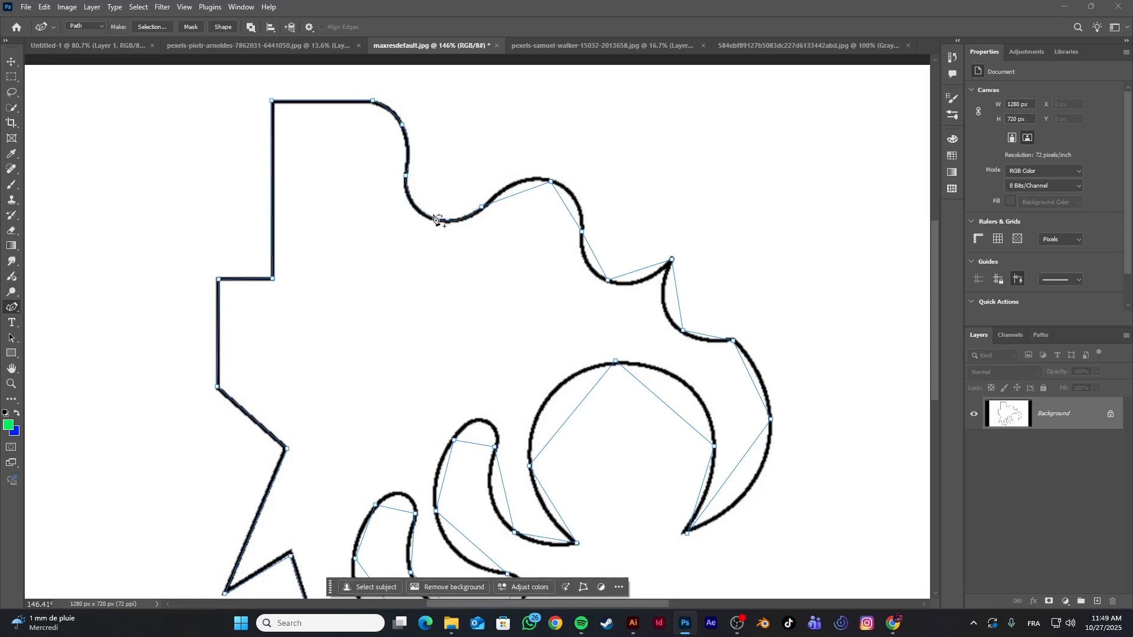
{"action": "double_click", "coordinate": [405, 176]}
{"action": "double_click", "coordinate": [550, 180]}
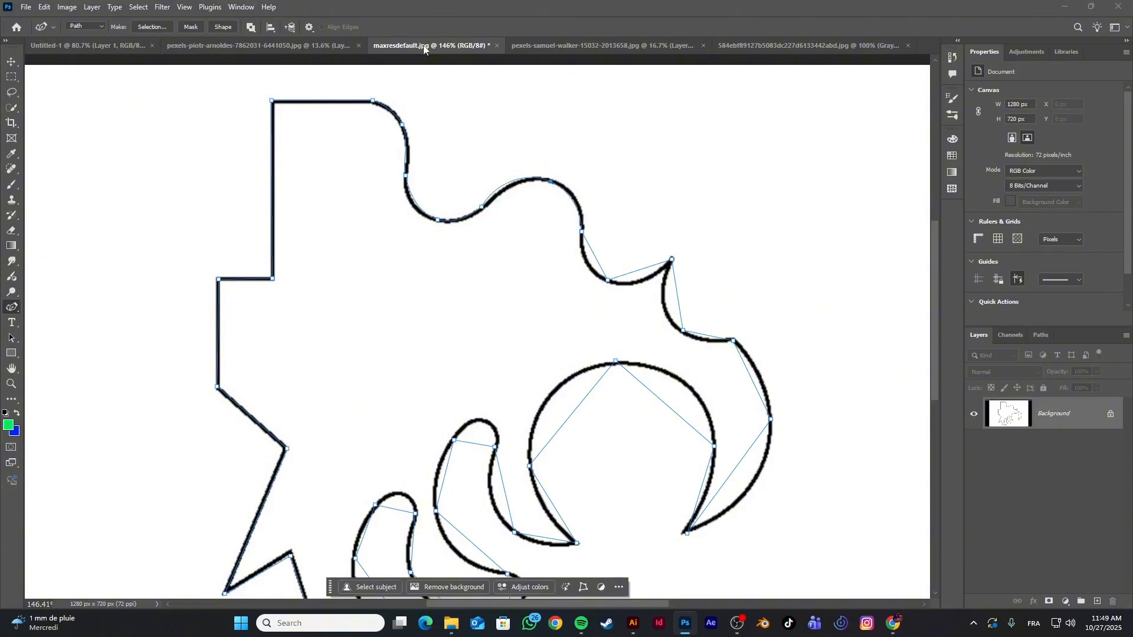
{"action": "double_click", "coordinate": [483, 207]}
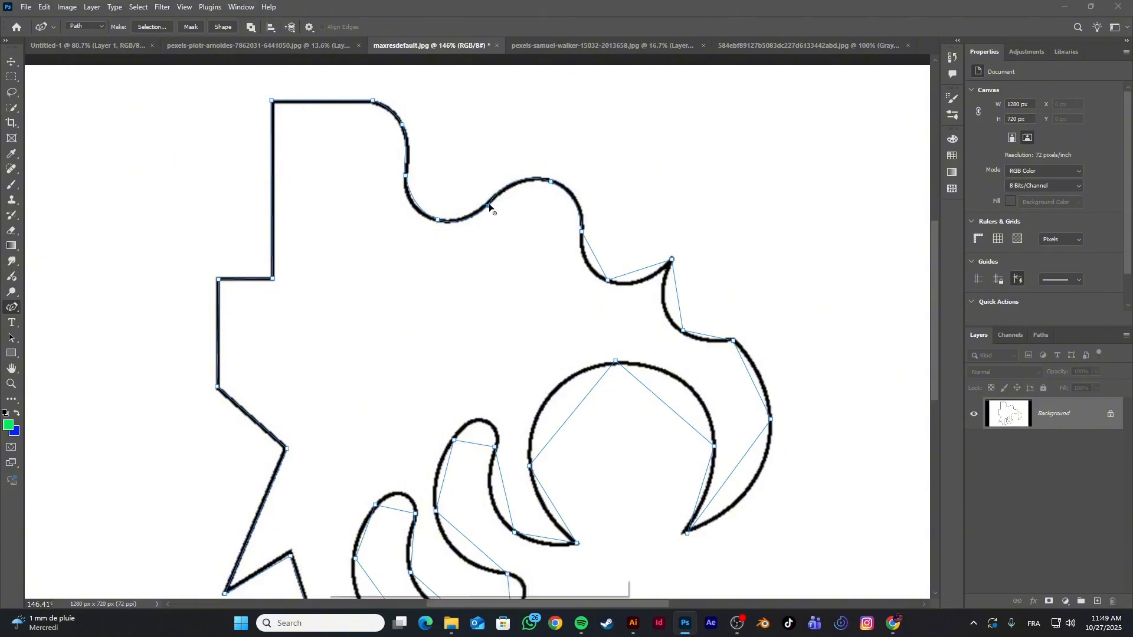
{"action": "double_click", "coordinate": [608, 280]}
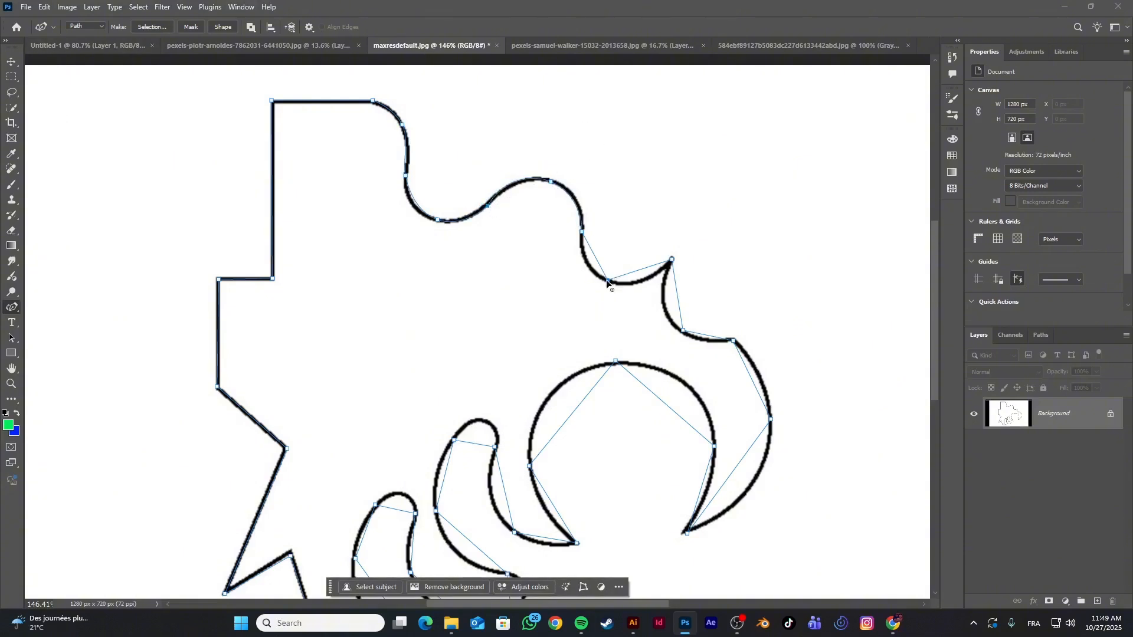
{"action": "double_click", "coordinate": [683, 331]}
{"action": "double_click", "coordinate": [771, 419]}
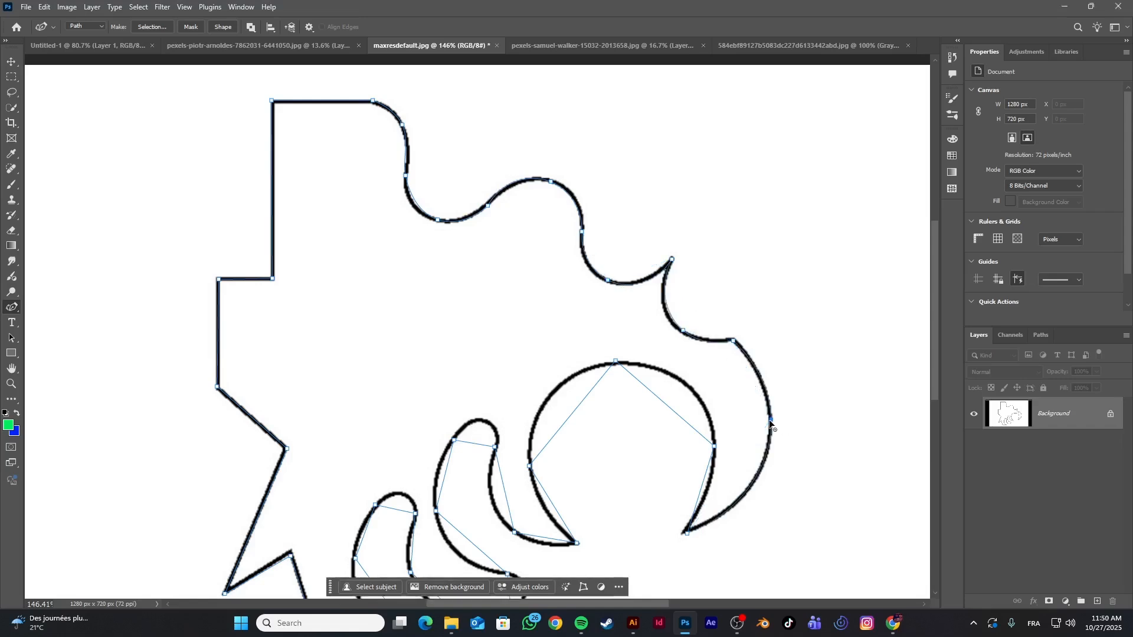
Convert the three anchors along the large circular arc to smooth points
{"action": "double_click", "coordinate": [715, 447]}
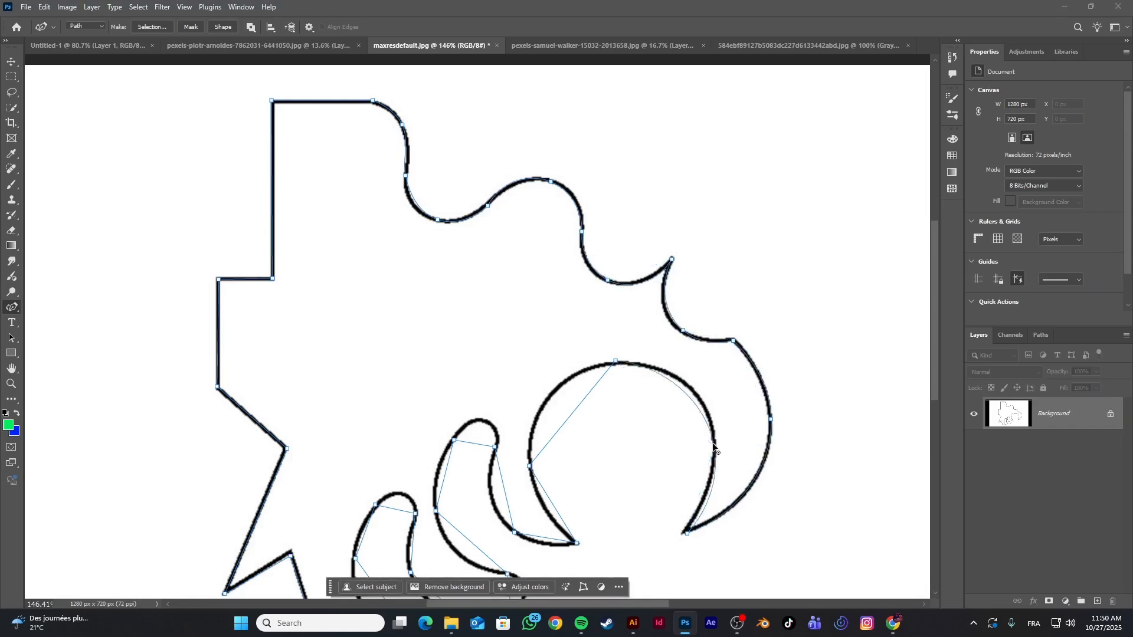
{"action": "double_click", "coordinate": [617, 361]}
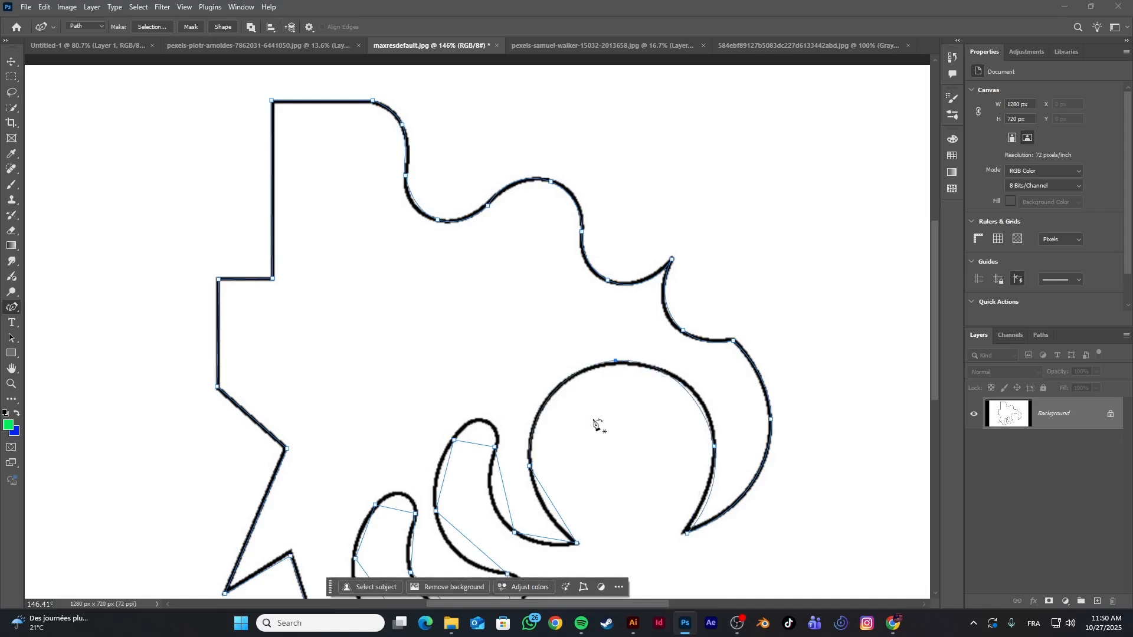
{"action": "double_click", "coordinate": [530, 467]}
Smooth the anchors around both finger shapes and add extra curve points where the path misses their outline
{"action": "double_click", "coordinate": [514, 533]}
{"action": "left_click_drag", "start_coordinate": [478, 447], "coordinate": [487, 421]}
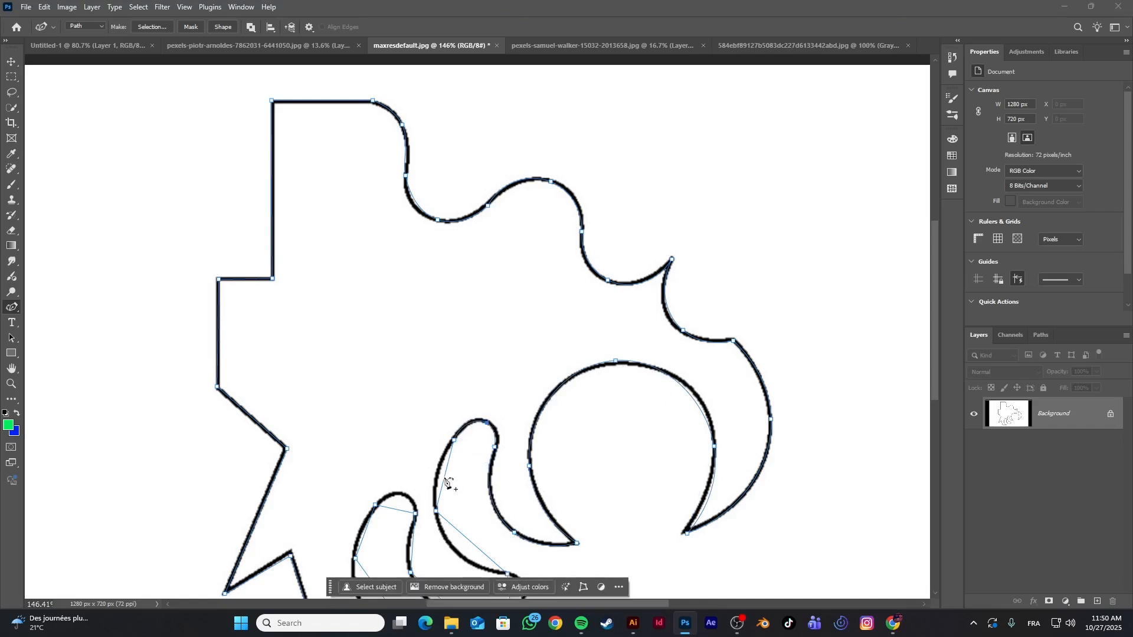
{"action": "double_click", "coordinate": [437, 511]}
{"action": "scroll", "coordinate": [440, 513], "scroll_direction": "down", "scroll_amount": 2}
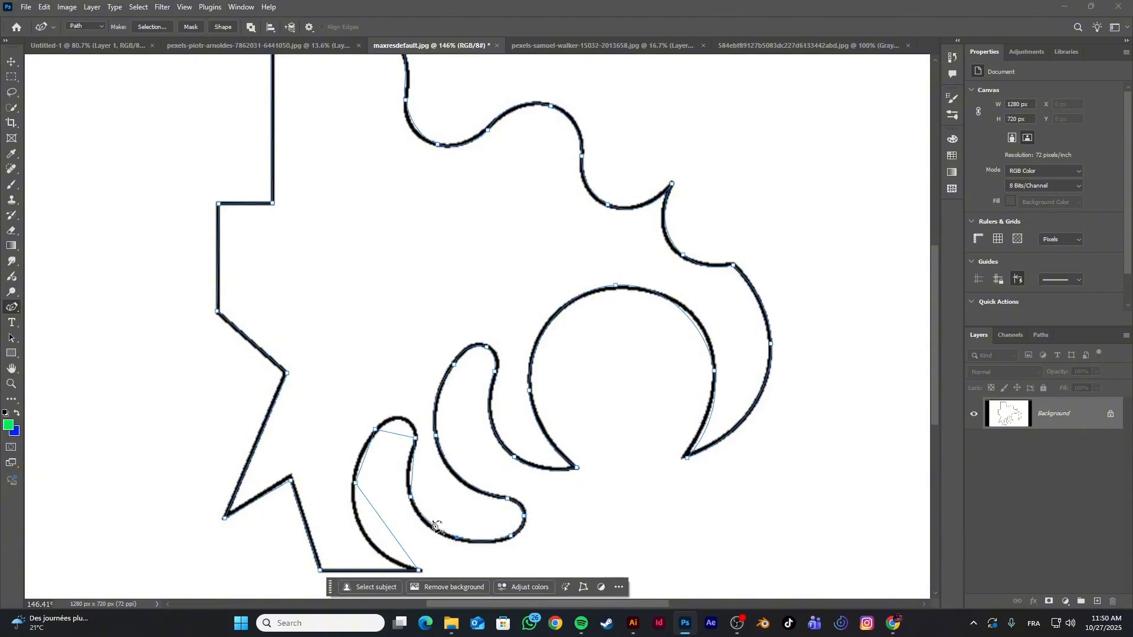
{"action": "double_click", "coordinate": [355, 483]}
{"action": "left_click_drag", "start_coordinate": [377, 541], "coordinate": [373, 545]}
{"action": "left_click_drag", "start_coordinate": [412, 471], "coordinate": [409, 470]}
Add curve points on the first valley of the wavy edge and the upper-right of the large circular arc to fit the outline
{"action": "scroll", "coordinate": [420, 469], "scroll_direction": "down", "scroll_amount": 3}
{"action": "scroll", "coordinate": [430, 472], "scroll_direction": "down", "scroll_amount": 5}
{"action": "scroll", "coordinate": [458, 215], "scroll_direction": "up", "scroll_amount": 2}
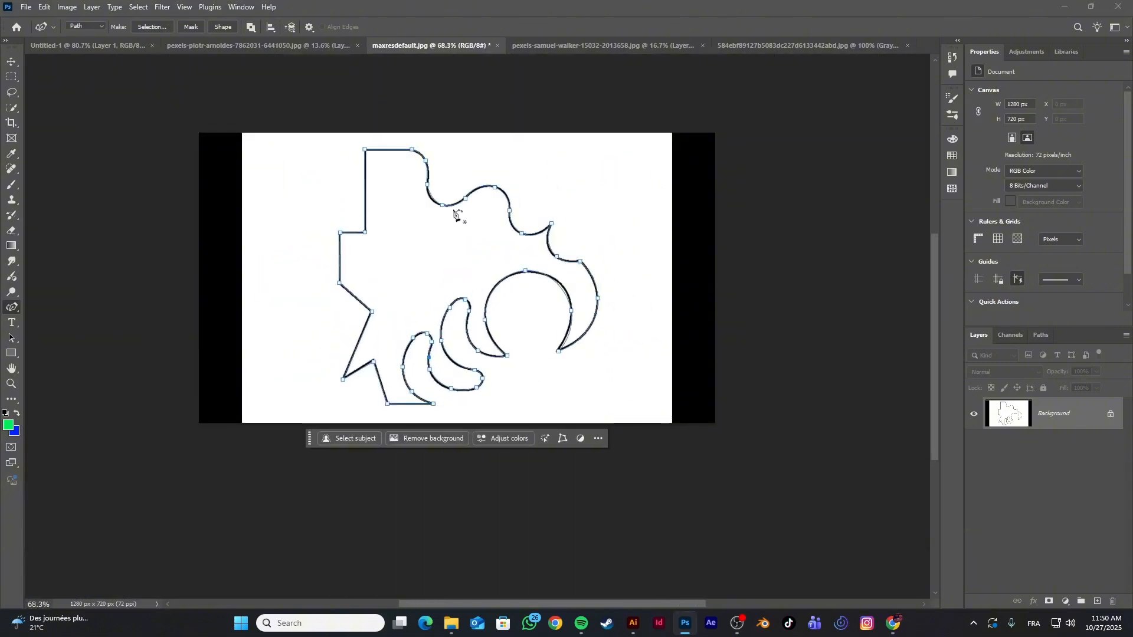
{"action": "scroll", "coordinate": [457, 236], "scroll_direction": "up", "scroll_amount": 6}
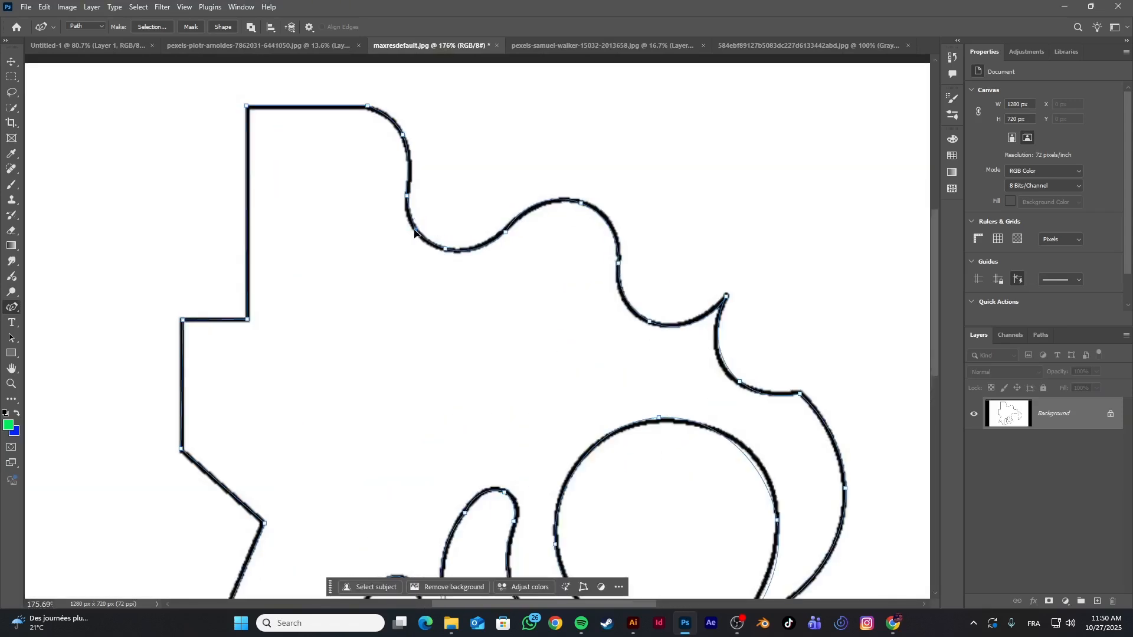
{"action": "scroll", "coordinate": [447, 231], "scroll_direction": "down", "scroll_amount": 2}
{"action": "scroll", "coordinate": [446, 258], "scroll_direction": "down", "scroll_amount": 2}
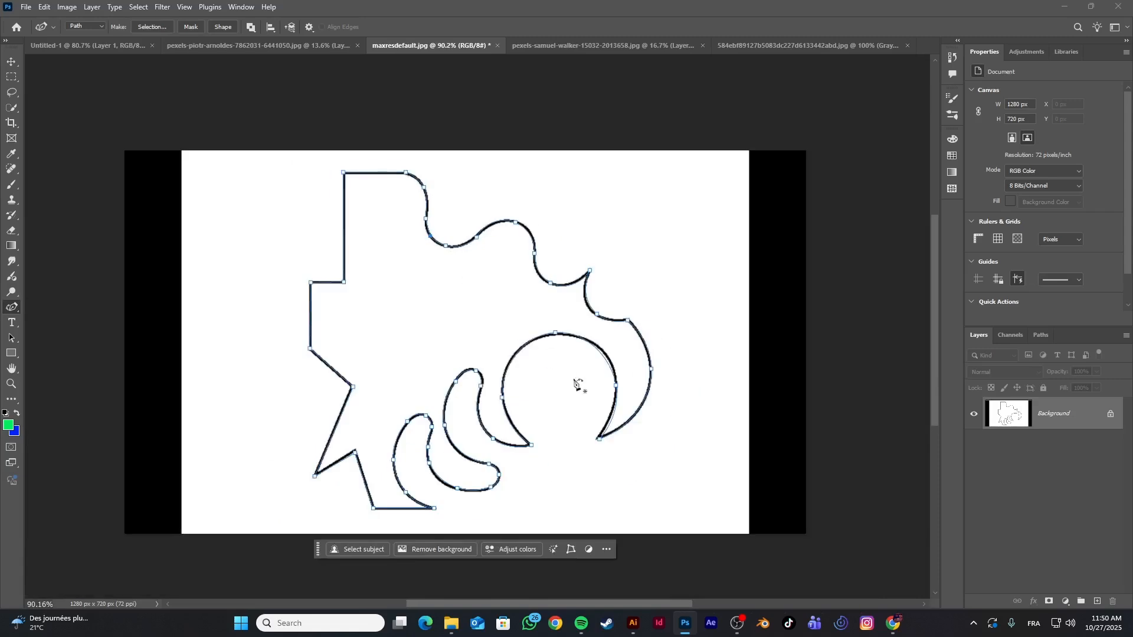
{"action": "scroll", "coordinate": [647, 319], "scroll_direction": "up", "scroll_amount": 5}
{"action": "scroll", "coordinate": [594, 401], "scroll_direction": "up", "scroll_amount": 1}
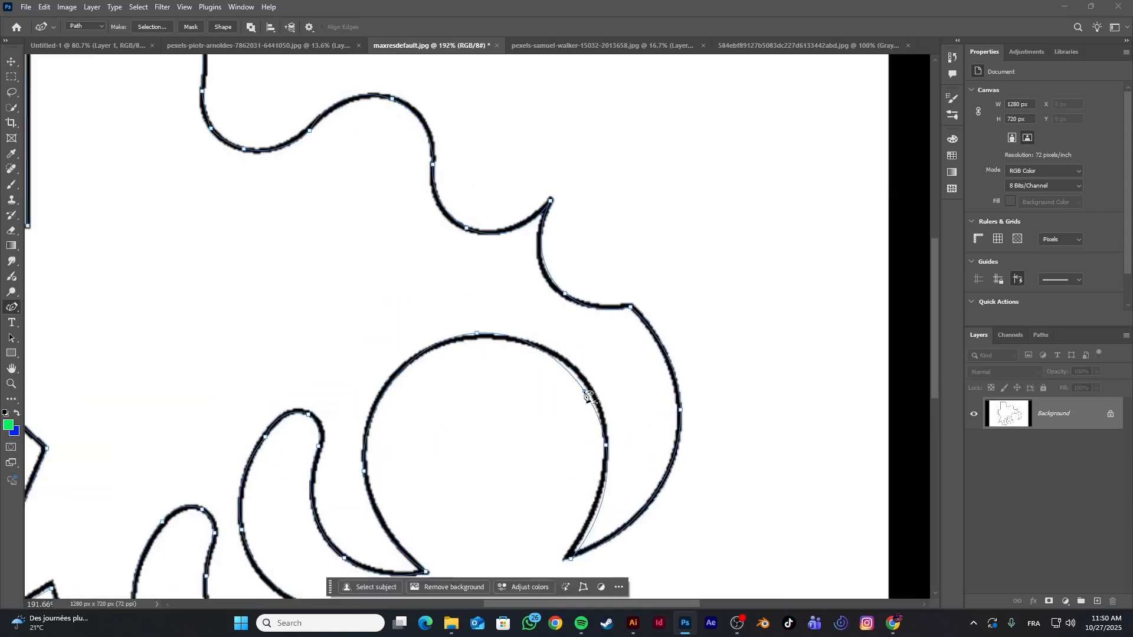
{"action": "left_click", "coordinate": [588, 393]}
{"action": "scroll", "coordinate": [584, 389], "scroll_direction": "down", "scroll_amount": 5}
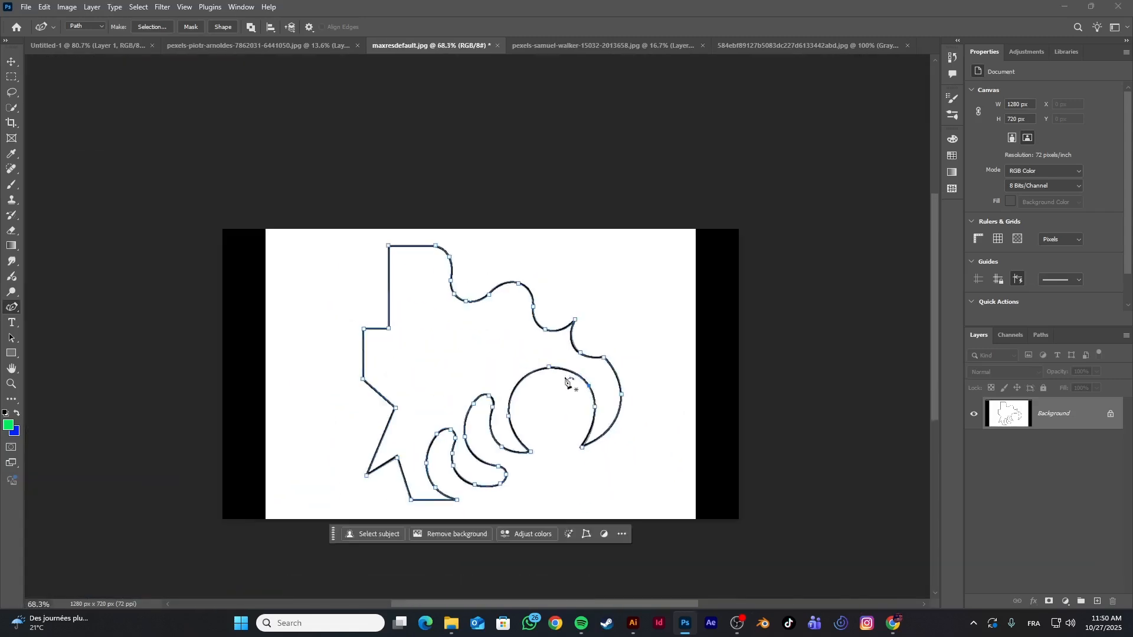
{"action": "scroll", "coordinate": [570, 361], "scroll_direction": "up", "scroll_amount": 1}
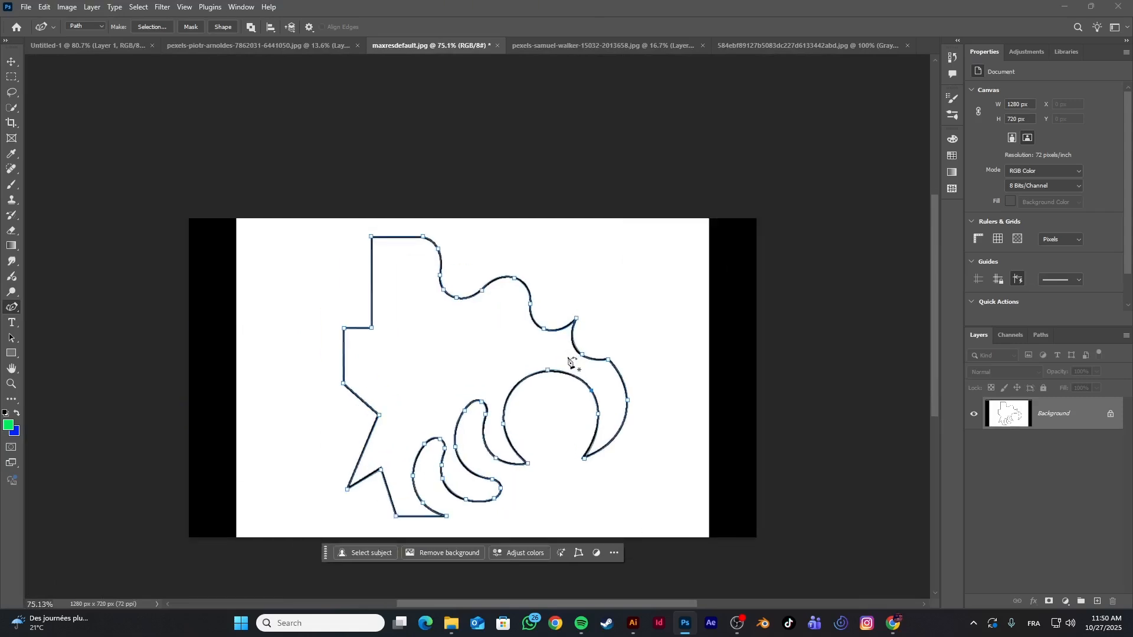
Load the closed path as a selection and fill it on a new layer with the blue background color, replaced by the green foreground color
{"action": "key", "text": "ctrl+Return"}
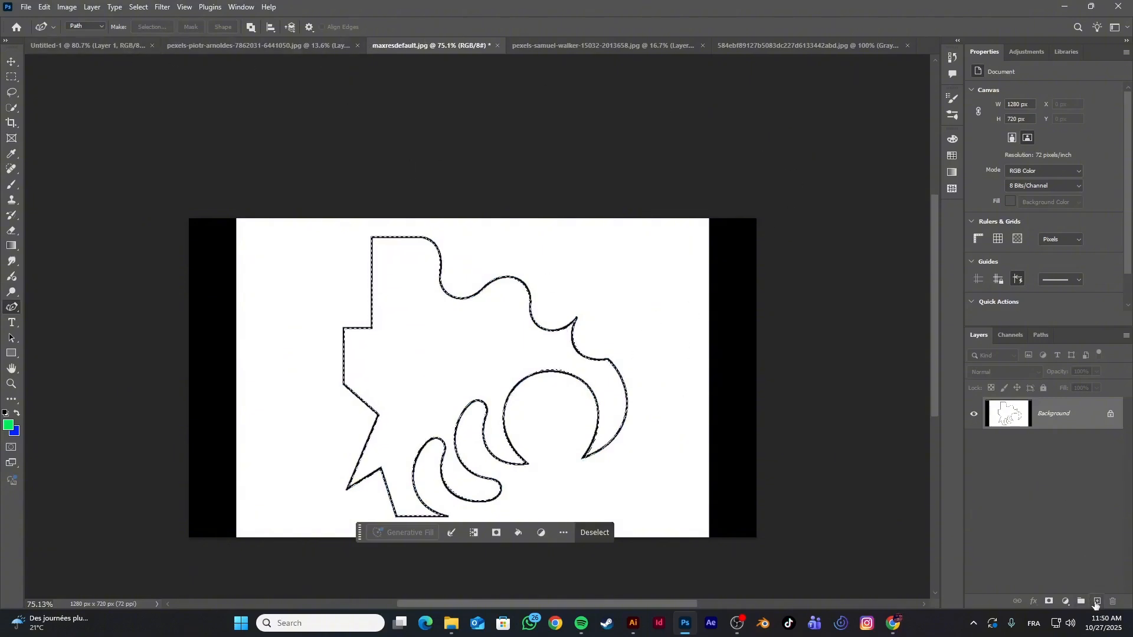
{"action": "left_click", "coordinate": [1096, 602]}
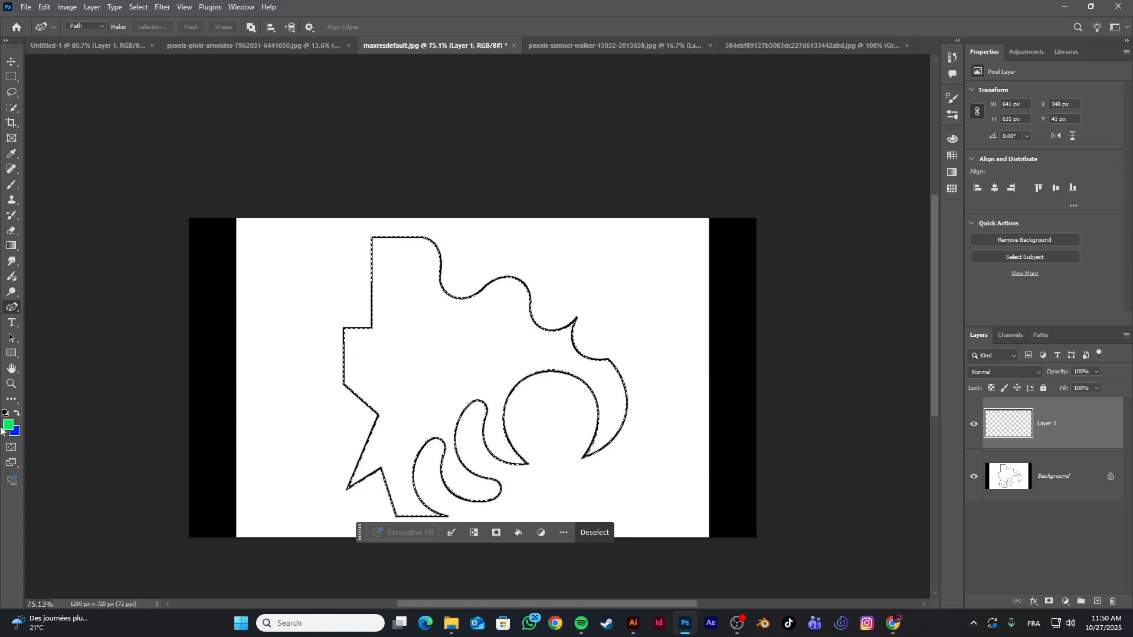
{"action": "key", "text": "ctrl+BackSpace"}
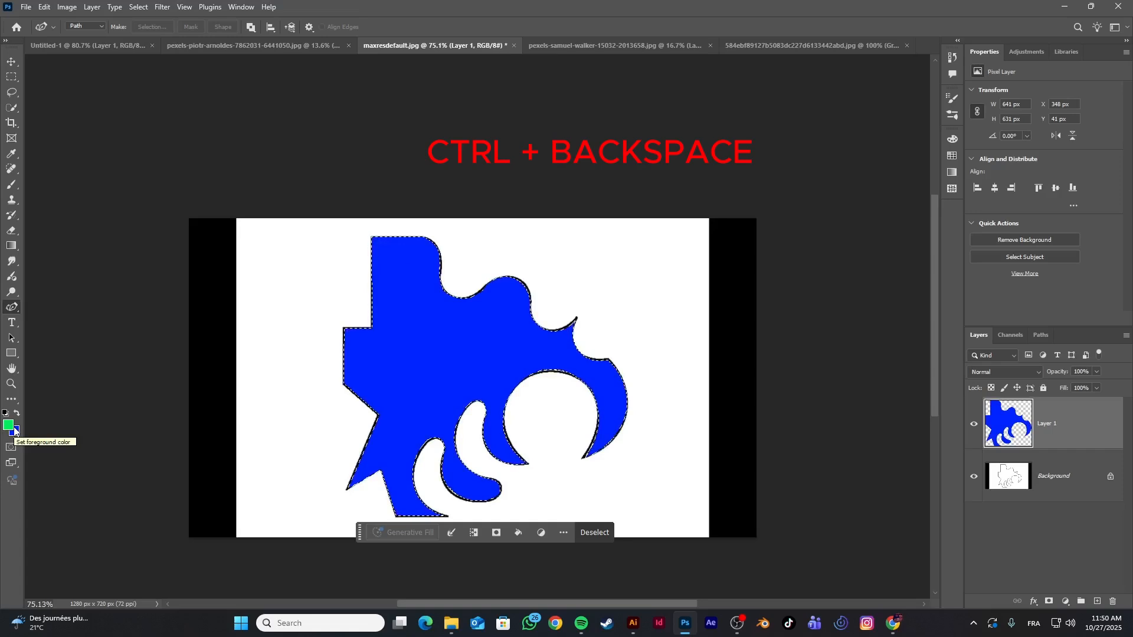
{"action": "key", "text": "alt+BackSpace"}
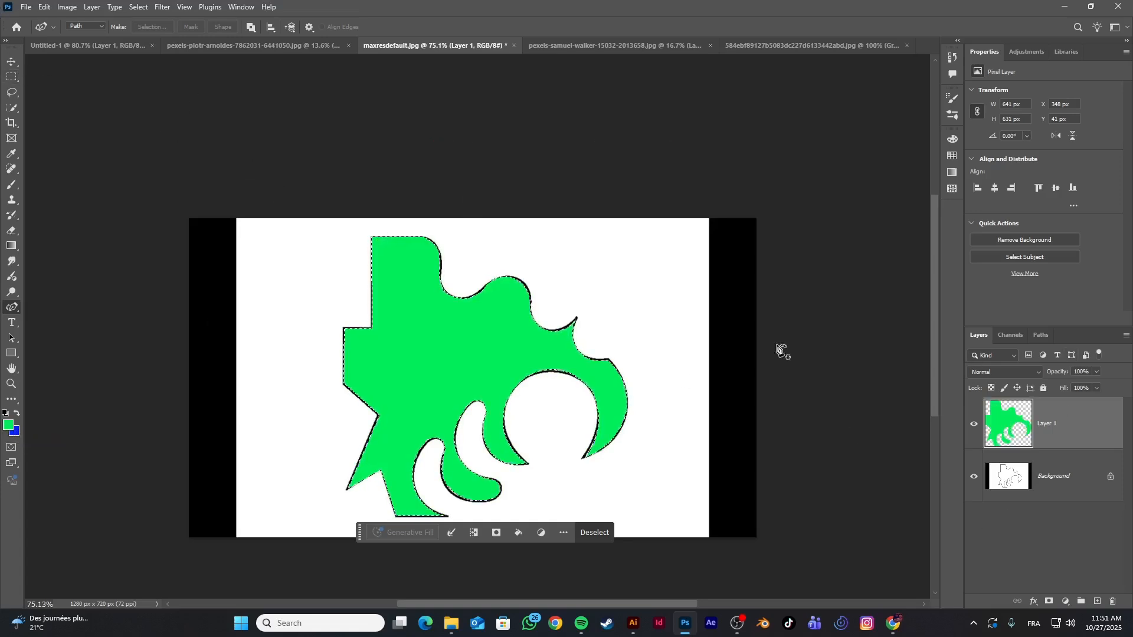
Deselect and move the green shape with the Background layer hidden, and show the Background again
{"action": "left_click", "coordinate": [974, 477]}
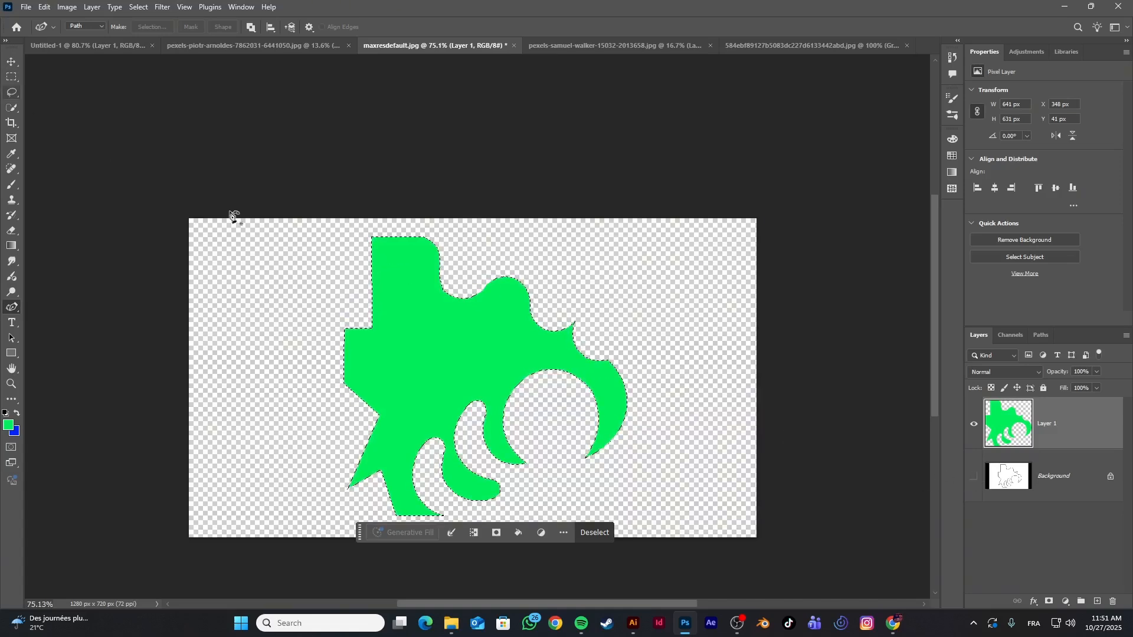
{"action": "key", "text": "ctrl+d"}
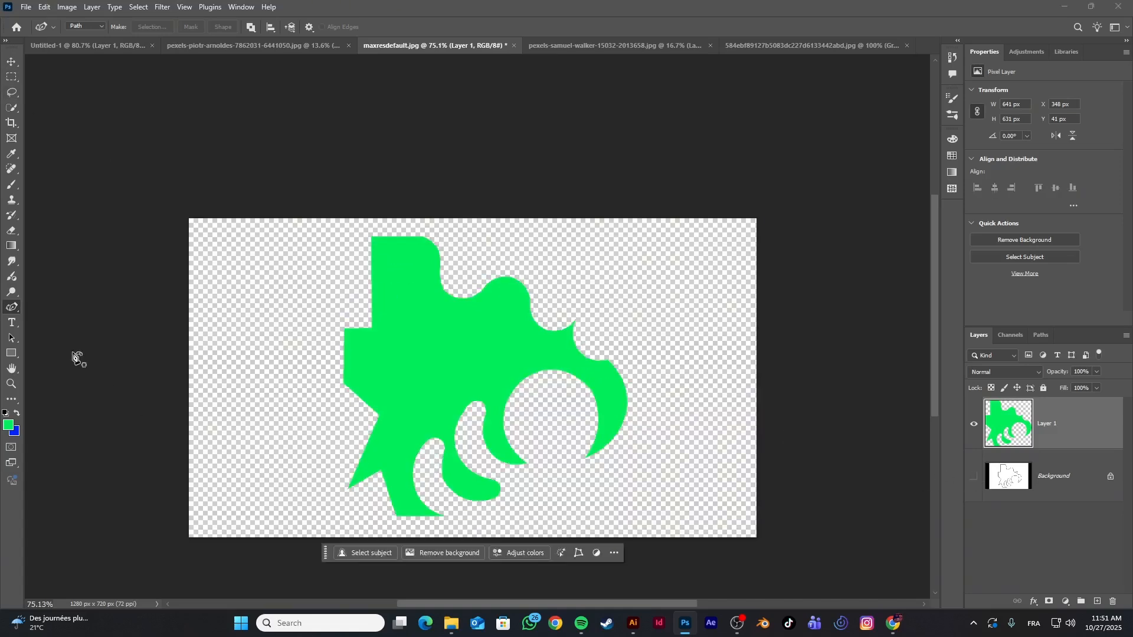
{"action": "left_click", "coordinate": [11, 61]}
{"action": "mouse_move", "coordinate": [408, 340]}
{"action": "left_mouse_down"}
{"action": "mouse_move", "coordinate": [395, 347]}
{"action": "mouse_move", "coordinate": [424, 354]}
{"action": "left_mouse_up"}
{"action": "left_click", "coordinate": [1059, 466]}
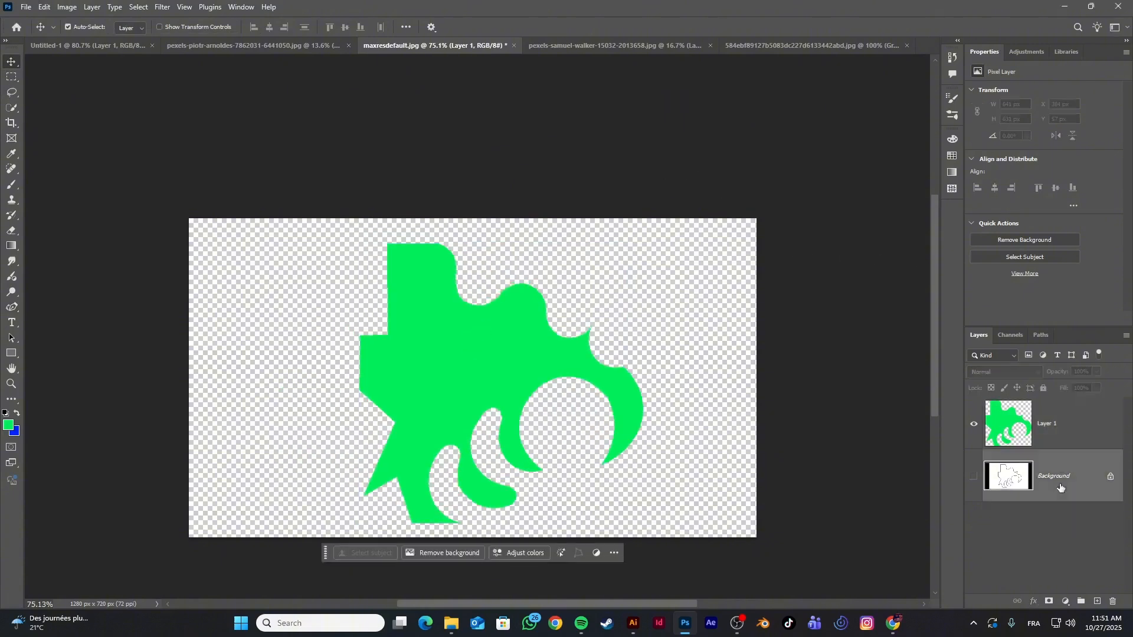
{"action": "left_click", "coordinate": [973, 475]}
{"action": "left_click_drag", "start_coordinate": [495, 343], "coordinate": [469, 338]}
Undo the moves, color fills, new layer and selection, going back to the editable traced path
{"action": "key", "text": "ctrl+z"}
{"action": "key", "text": "ctrl+z"}
{"action": "key", "text": "ctrl+z"}
{"action": "key", "text": "ctrl+z"}
{"action": "key", "text": "ctrl+z"}
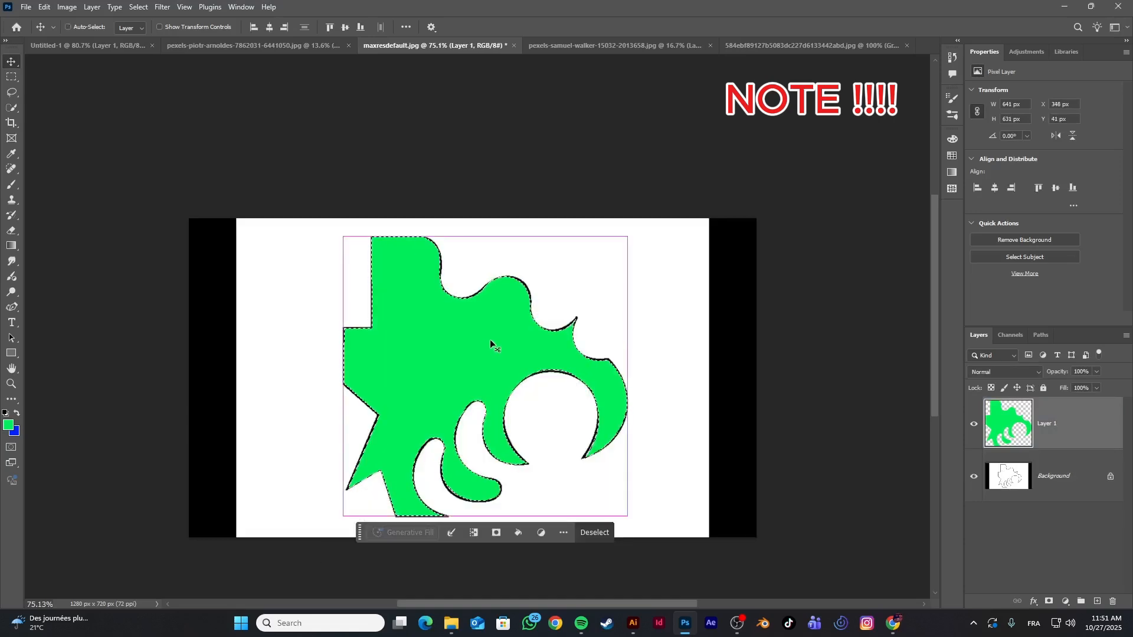
{"action": "key", "text": "ctrl+BackSpace"}
{"action": "key", "text": "ctrl+z"}
{"action": "key", "text": "ctrl+z"}
{"action": "key", "text": "ctrl+z"}
{"action": "key", "text": "ctrl+z"}
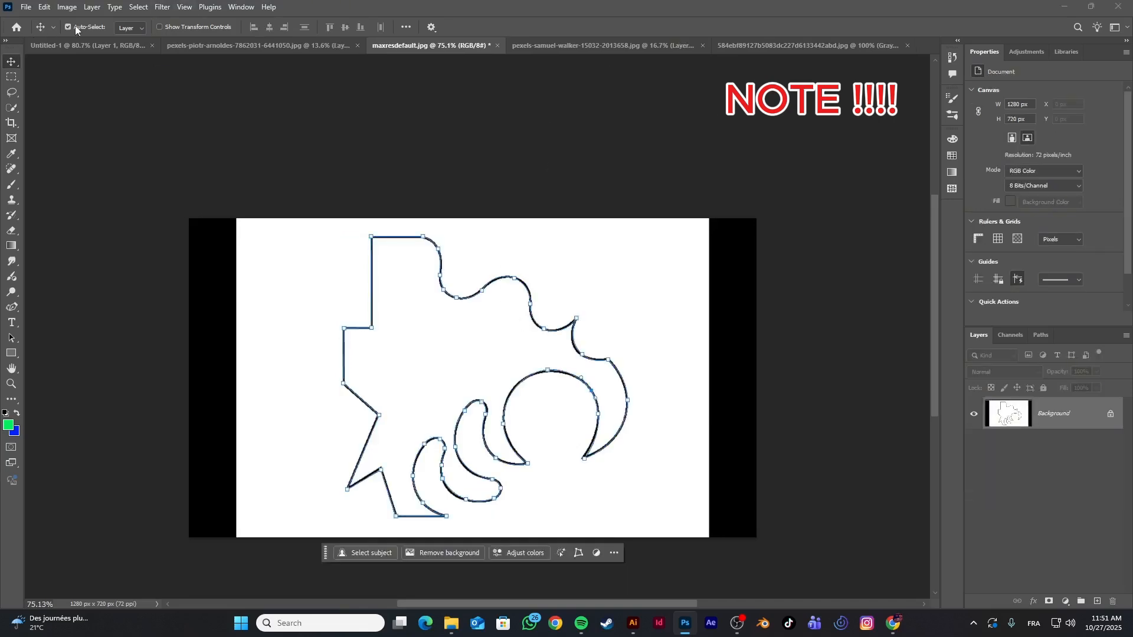
Set the pen drawing mode to Shape and switch to the standard Pen tool
{"action": "left_click", "coordinate": [11, 307]}
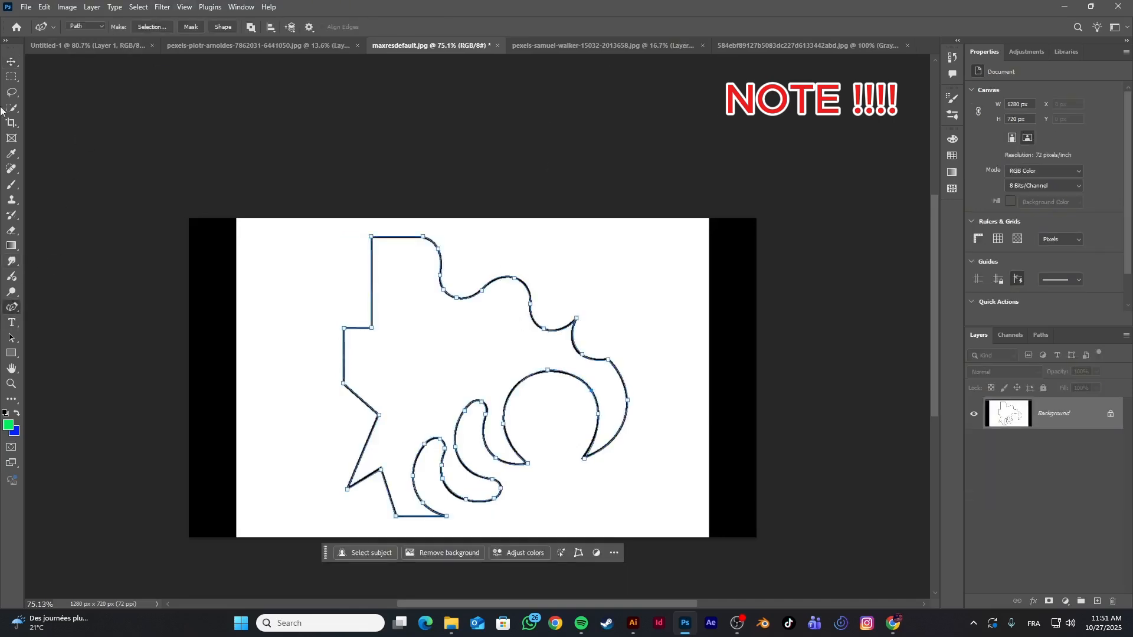
{"action": "left_click", "coordinate": [77, 27]}
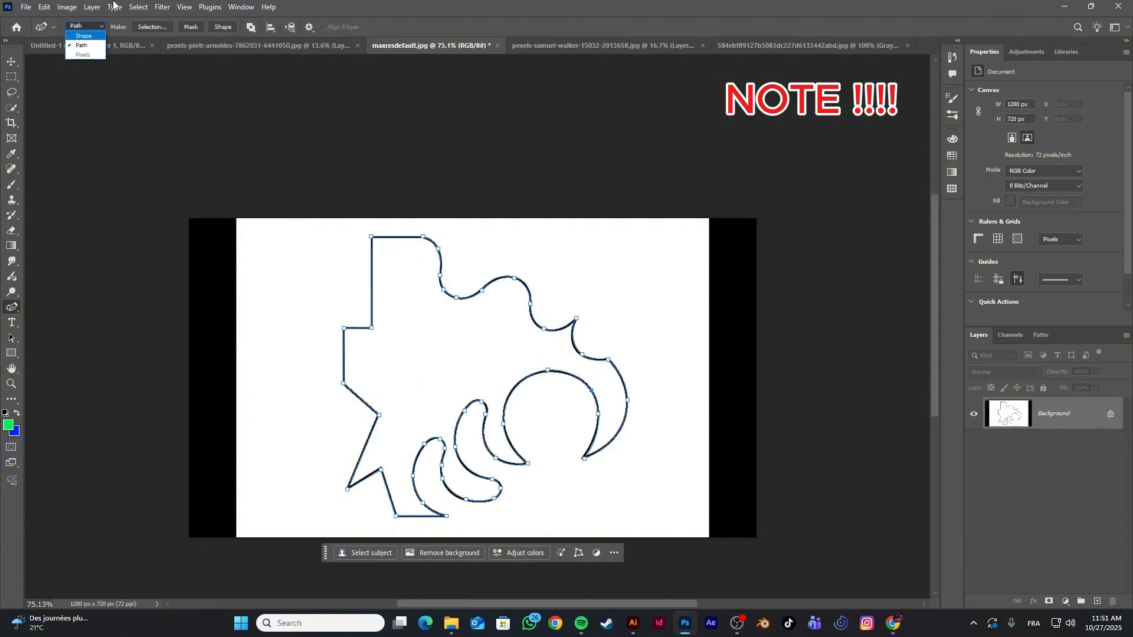
{"action": "left_click", "coordinate": [80, 36]}
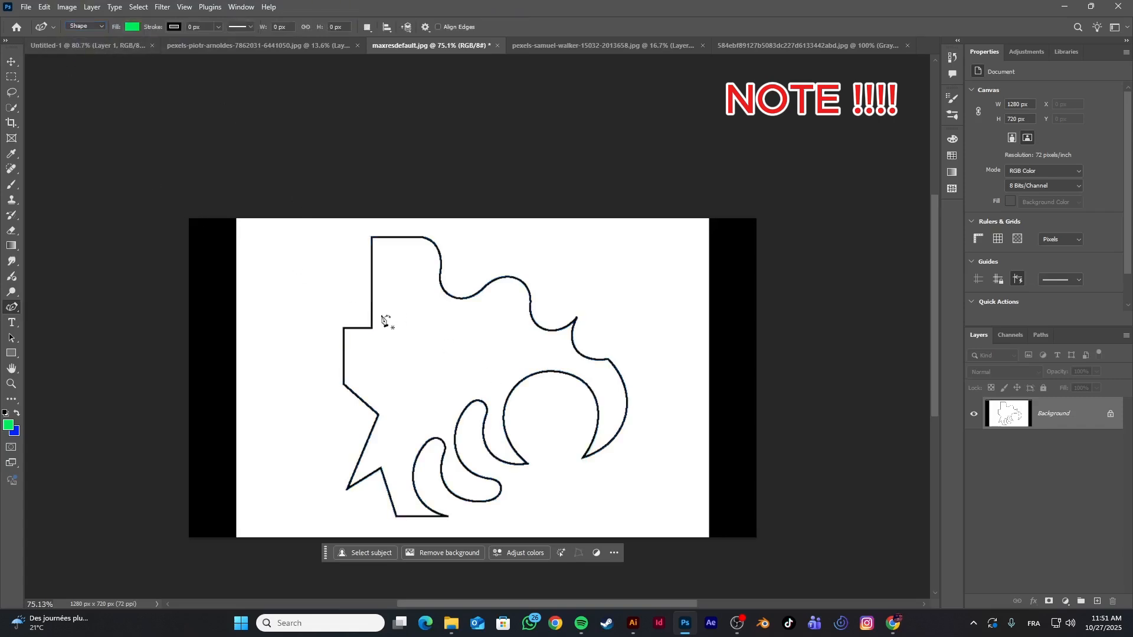
{"action": "right_click", "coordinate": [13, 307]}
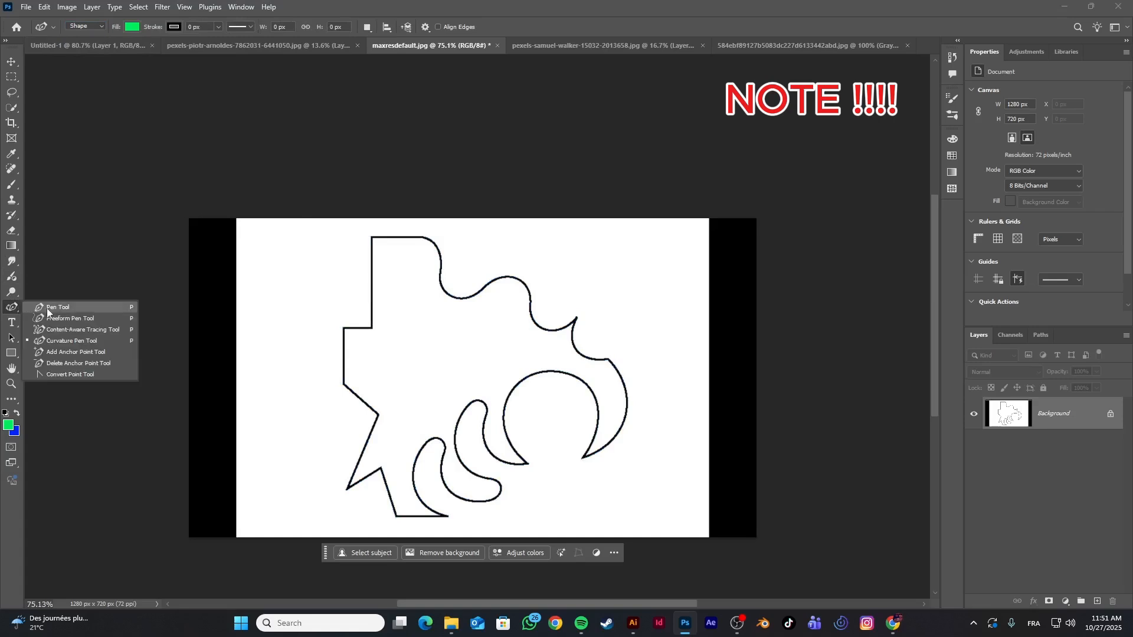
{"action": "left_click", "coordinate": [49, 310]}
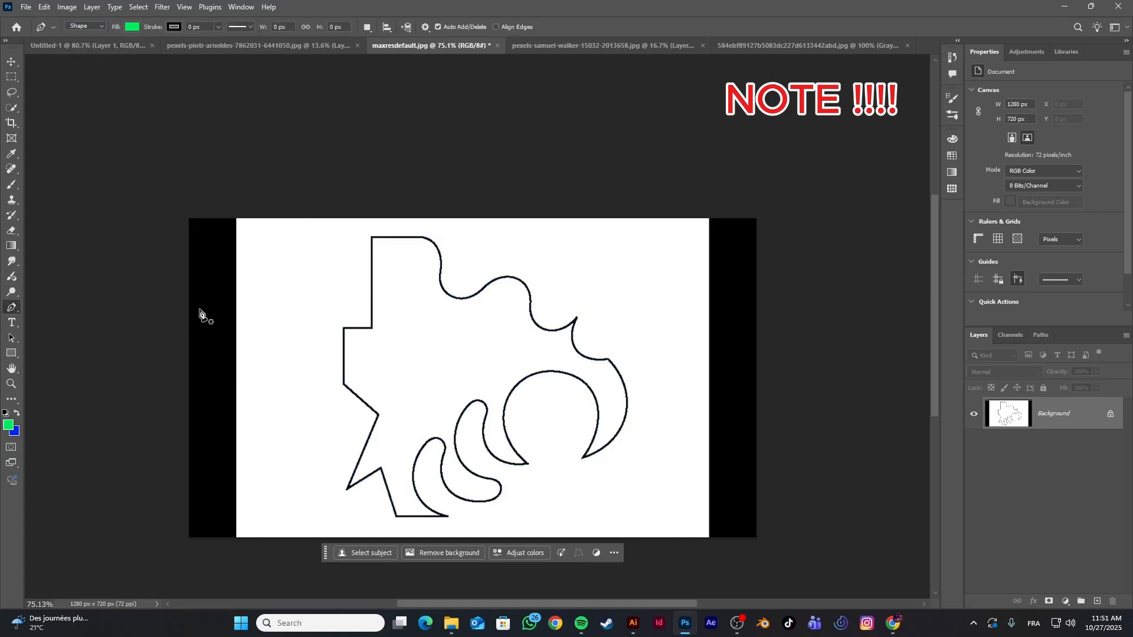
Start a green-filled shape at the inner corner of the upper-left notch, tracing the upper edges and first valley to the second crest
{"action": "left_click", "coordinate": [371, 328]}
{"action": "left_click", "coordinate": [372, 238]}
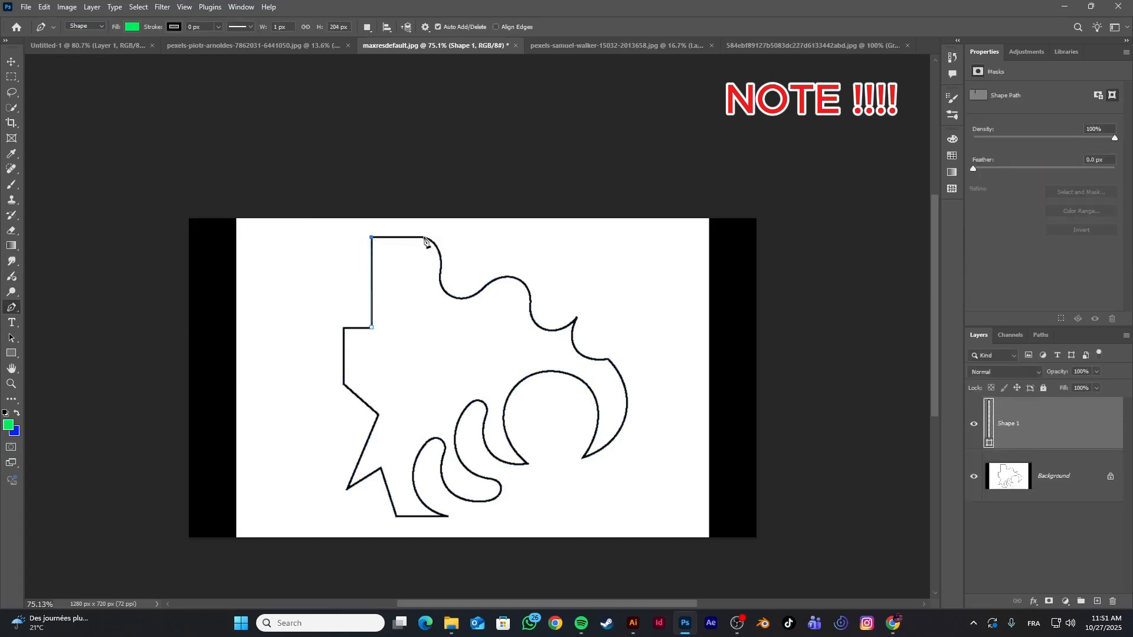
{"action": "left_click", "coordinate": [423, 237]}
{"action": "left_click", "coordinate": [437, 246]}
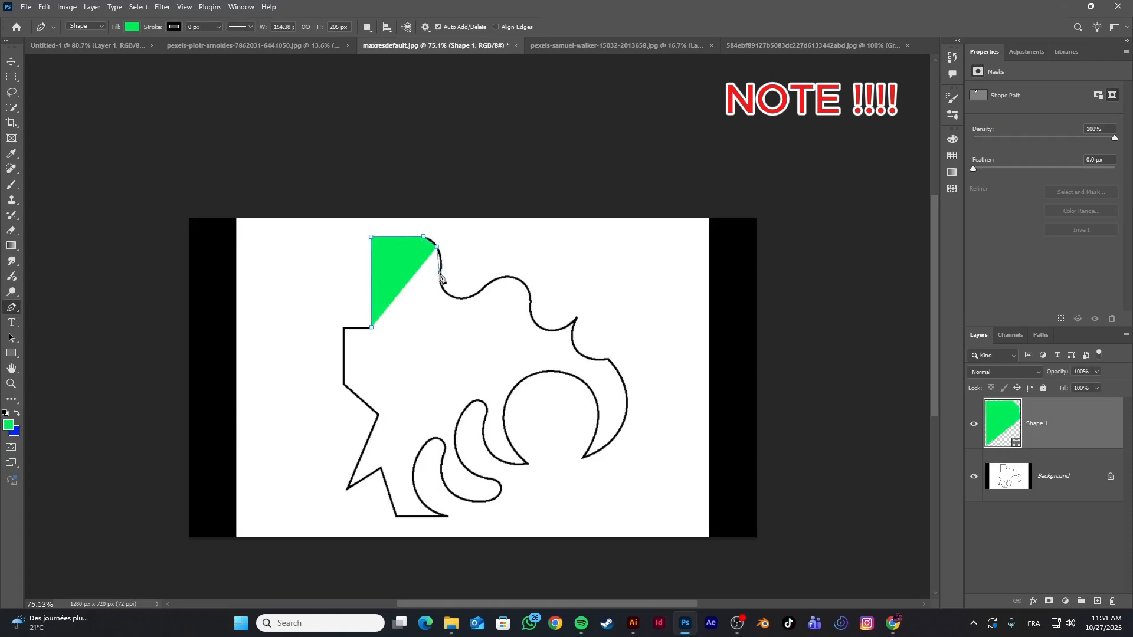
{"action": "left_click", "coordinate": [439, 273]}
{"action": "left_click", "coordinate": [455, 294]}
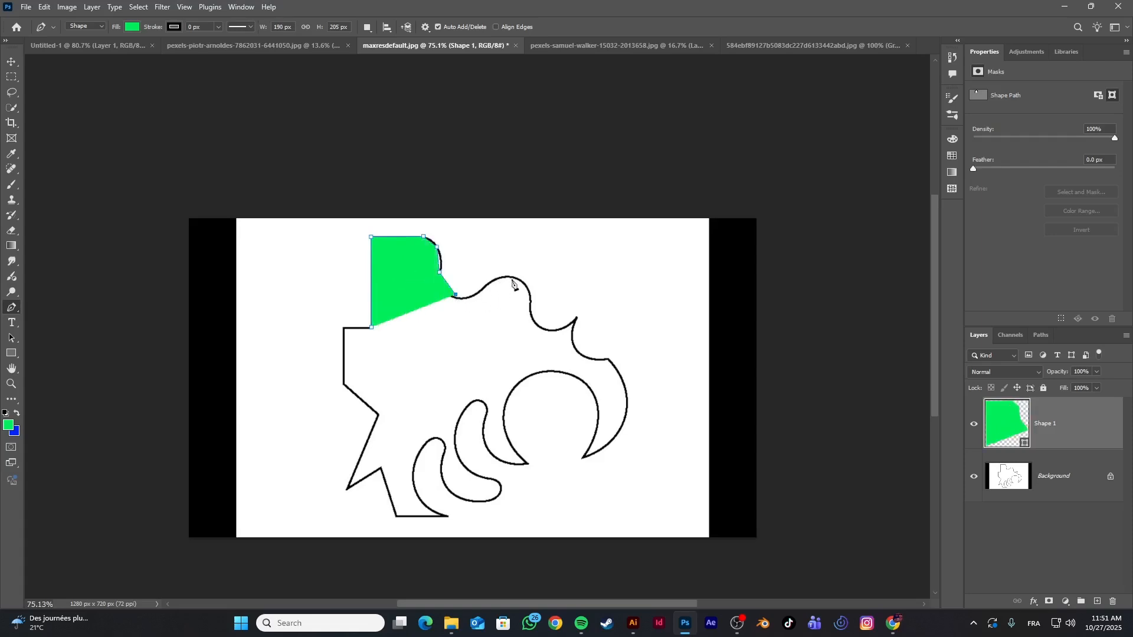
{"action": "left_click", "coordinate": [482, 290]}
{"action": "left_click", "coordinate": [515, 278]}
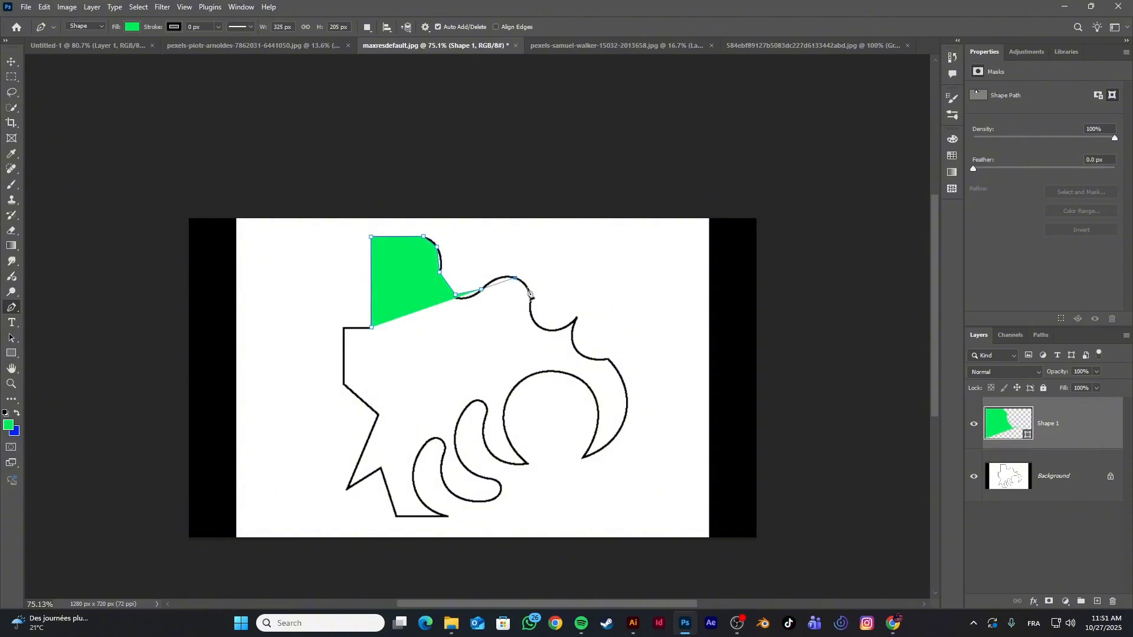
Continue the shape's straight segments past the spike to the crescent's lower tip, and close it at the starting corner
{"action": "left_click", "coordinate": [530, 308]}
{"action": "left_click", "coordinate": [545, 329]}
{"action": "left_click", "coordinate": [576, 319]}
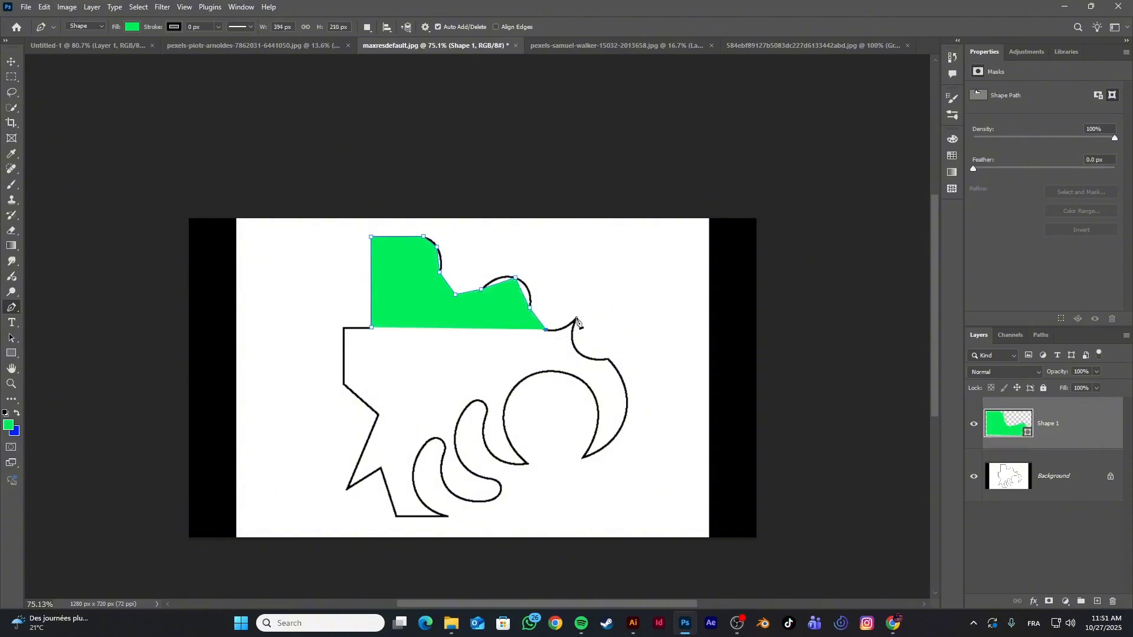
{"action": "left_click", "coordinate": [585, 357]}
{"action": "left_click", "coordinate": [607, 358]}
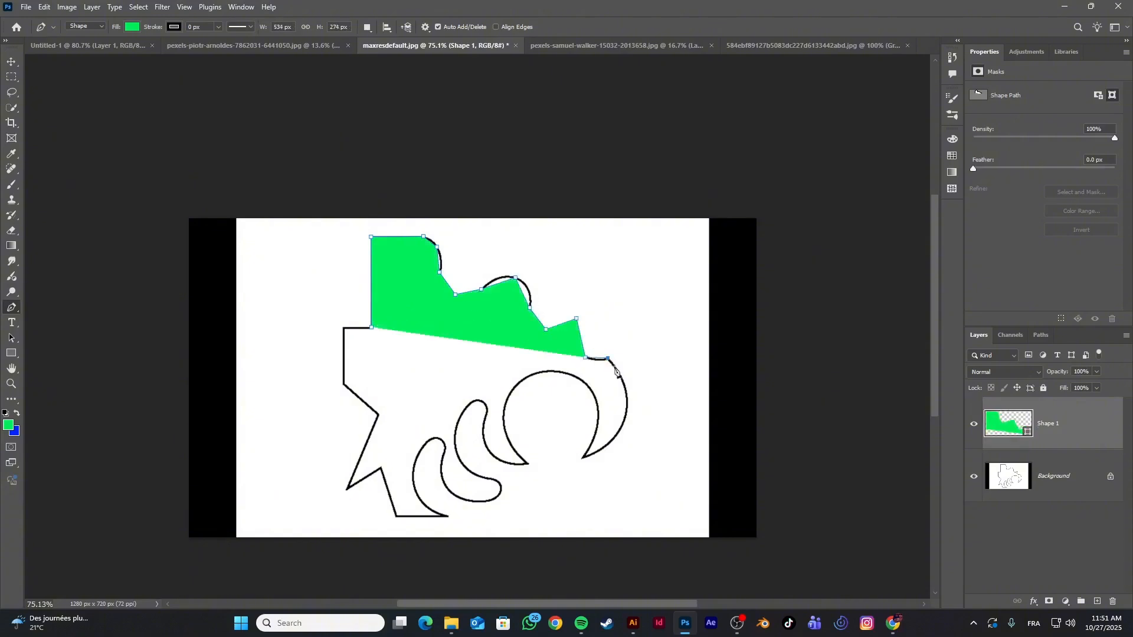
{"action": "left_click", "coordinate": [626, 405]}
{"action": "left_click", "coordinate": [584, 457]}
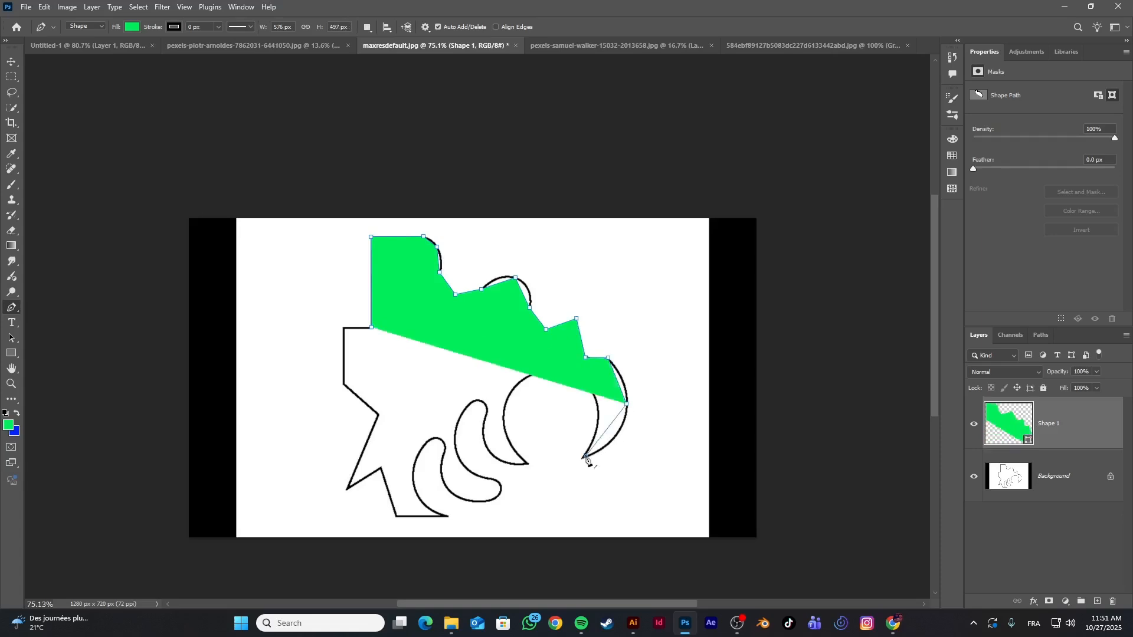
{"action": "left_click", "coordinate": [372, 330]}
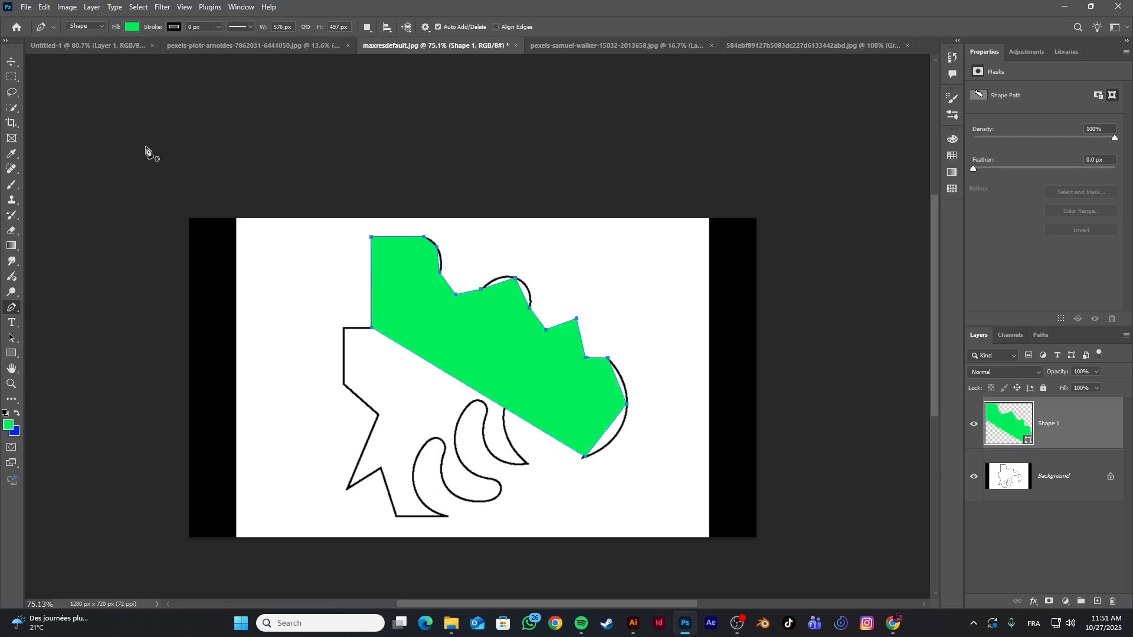
Smooth the shape's valley, crest and crescent anchors with the Curvature Pen tool so its upper edge follows the outline
{"action": "right_click", "coordinate": [8, 307]}
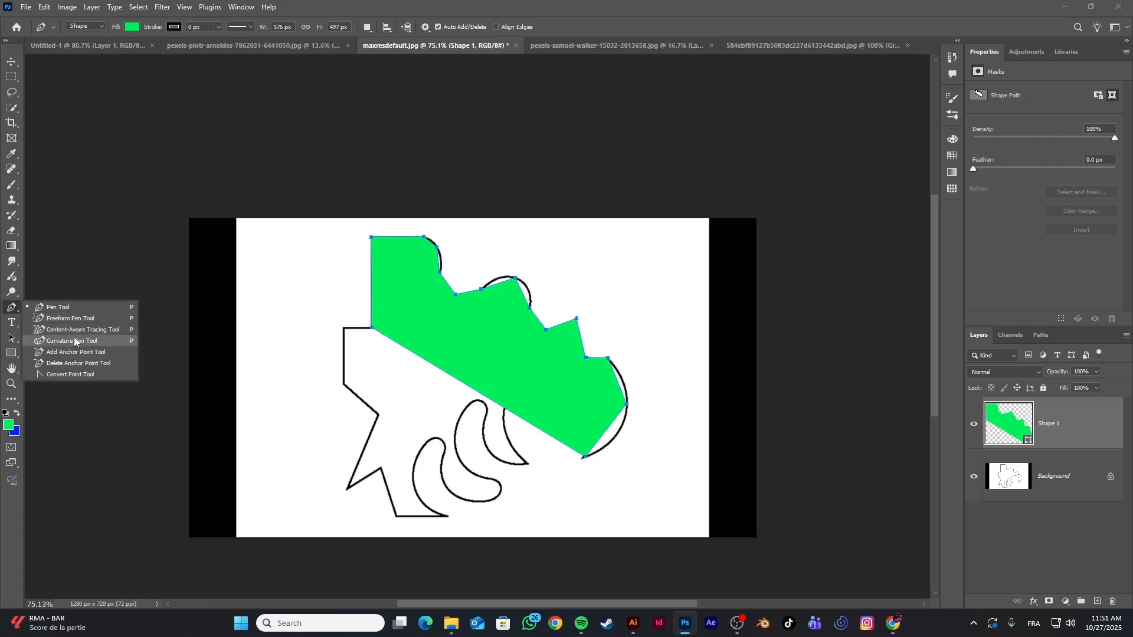
{"action": "left_click", "coordinate": [75, 341]}
{"action": "double_click", "coordinate": [455, 295]}
{"action": "double_click", "coordinate": [515, 278]}
{"action": "double_click", "coordinate": [546, 329]}
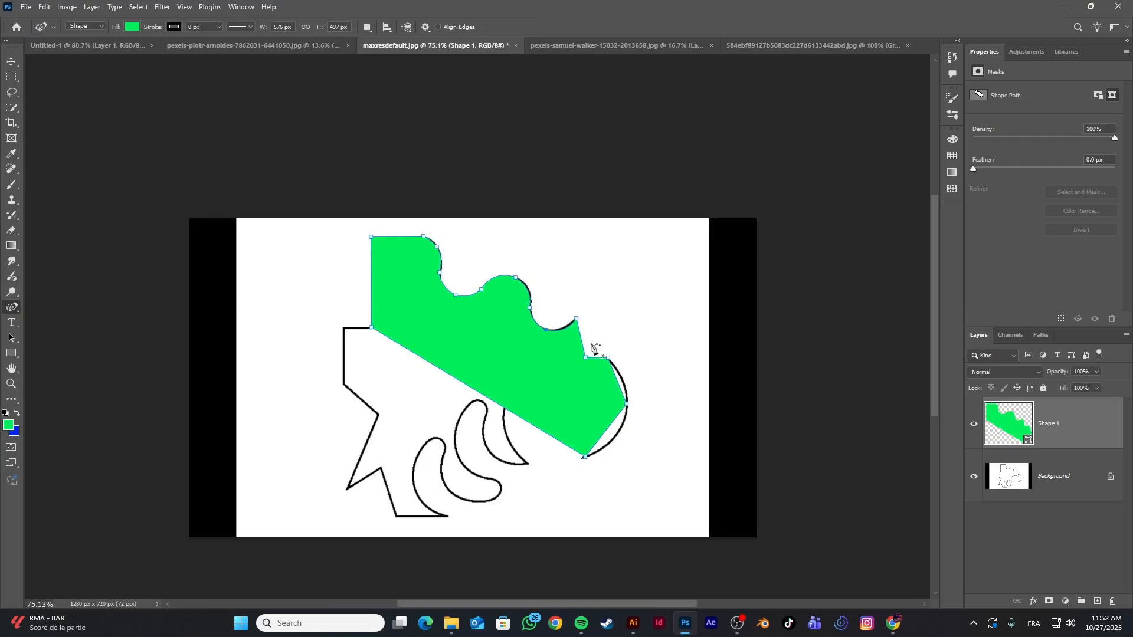
{"action": "double_click", "coordinate": [586, 357]}
{"action": "double_click", "coordinate": [626, 405]}
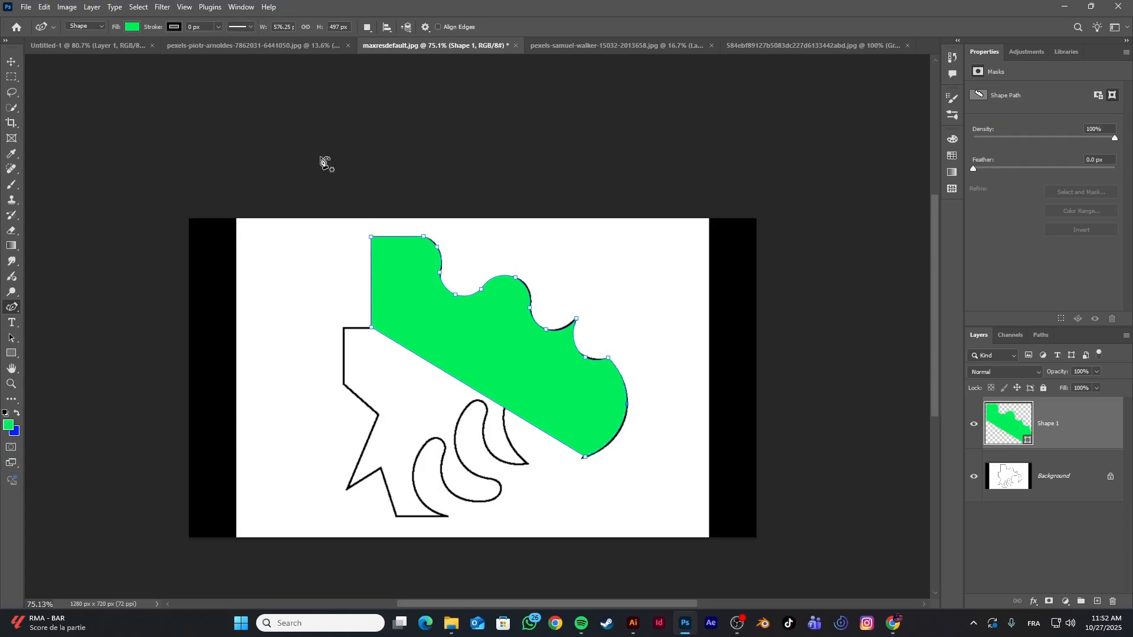
Try no fill and several recently used colors on the shape, finishing with a pink fill
{"action": "left_click", "coordinate": [132, 27]}
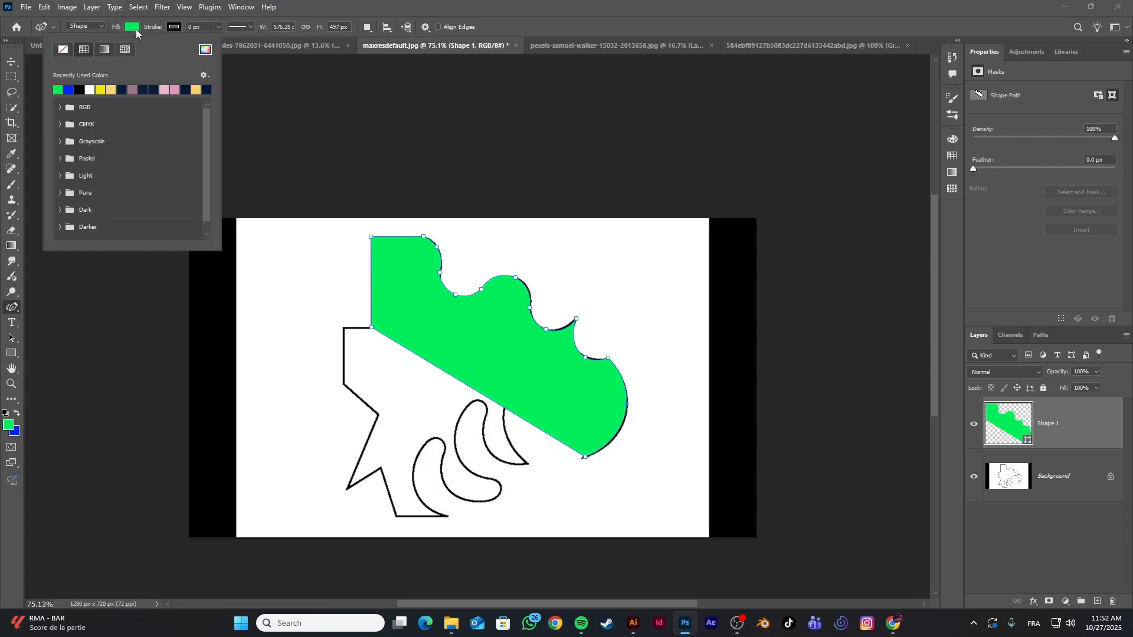
{"action": "left_click", "coordinate": [64, 49]}
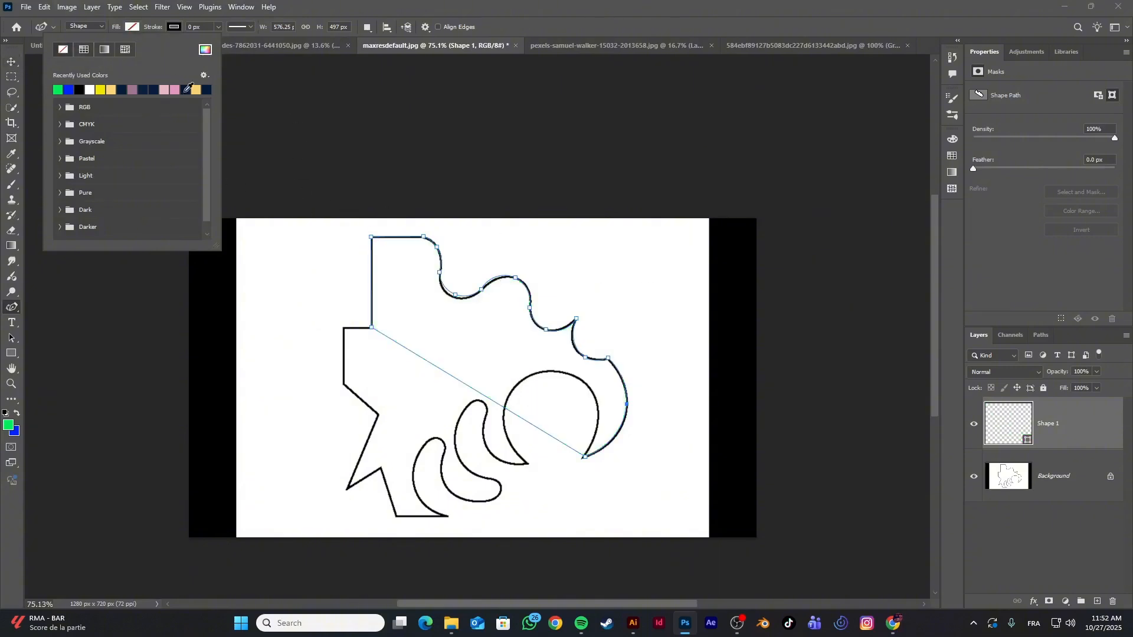
{"action": "left_click", "coordinate": [152, 87]}
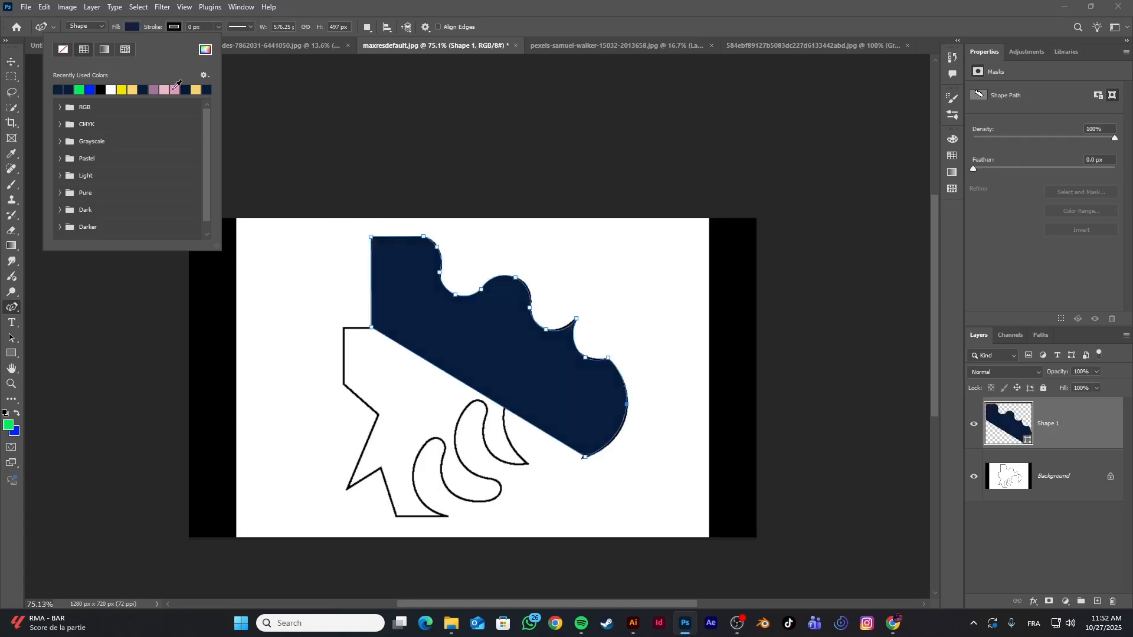
{"action": "left_click", "coordinate": [174, 90]}
{"action": "left_click", "coordinate": [186, 90]}
{"action": "left_click", "coordinate": [199, 90]}
{"action": "left_click", "coordinate": [185, 90]}
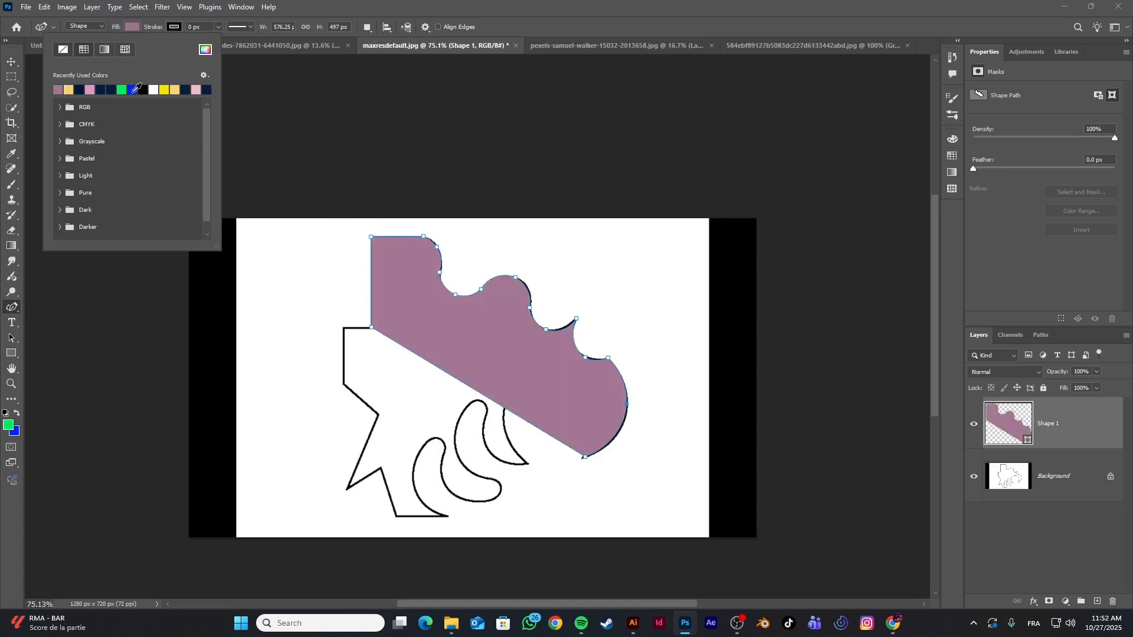
{"action": "left_click", "coordinate": [132, 89]}
{"action": "left_click", "coordinate": [99, 90]}
{"action": "left_click", "coordinate": [79, 90]}
{"action": "left_click", "coordinate": [57, 89]}
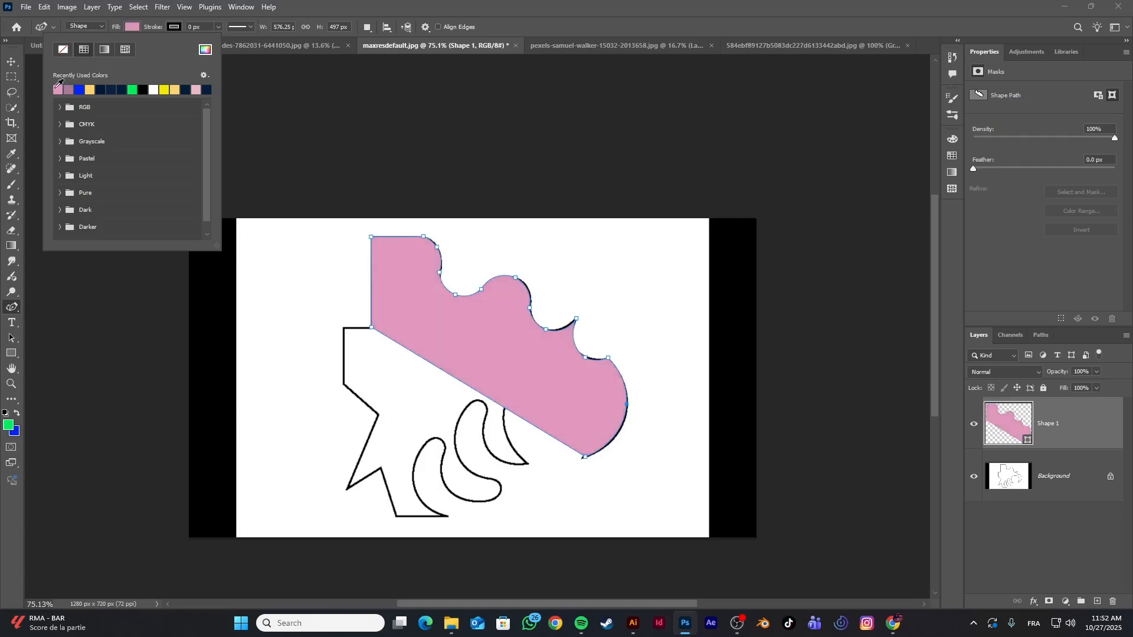
Return to the Curvature Pen tool and set its drawing mode back to Path
{"action": "left_click", "coordinate": [12, 61]}
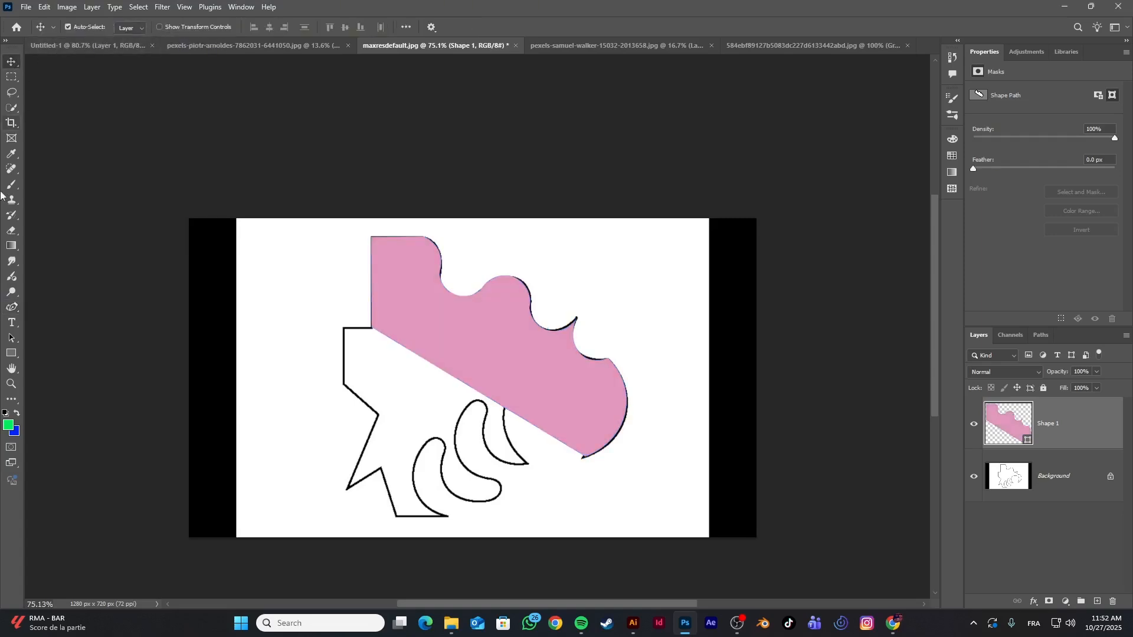
{"action": "left_click", "coordinate": [12, 307]}
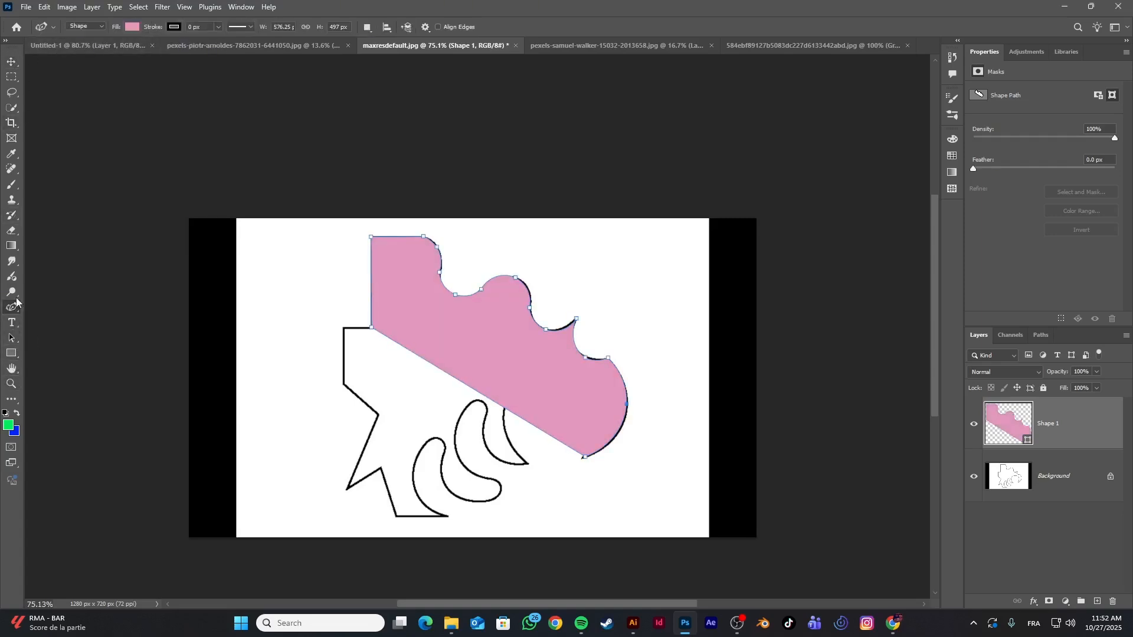
{"action": "left_click", "coordinate": [86, 26]}
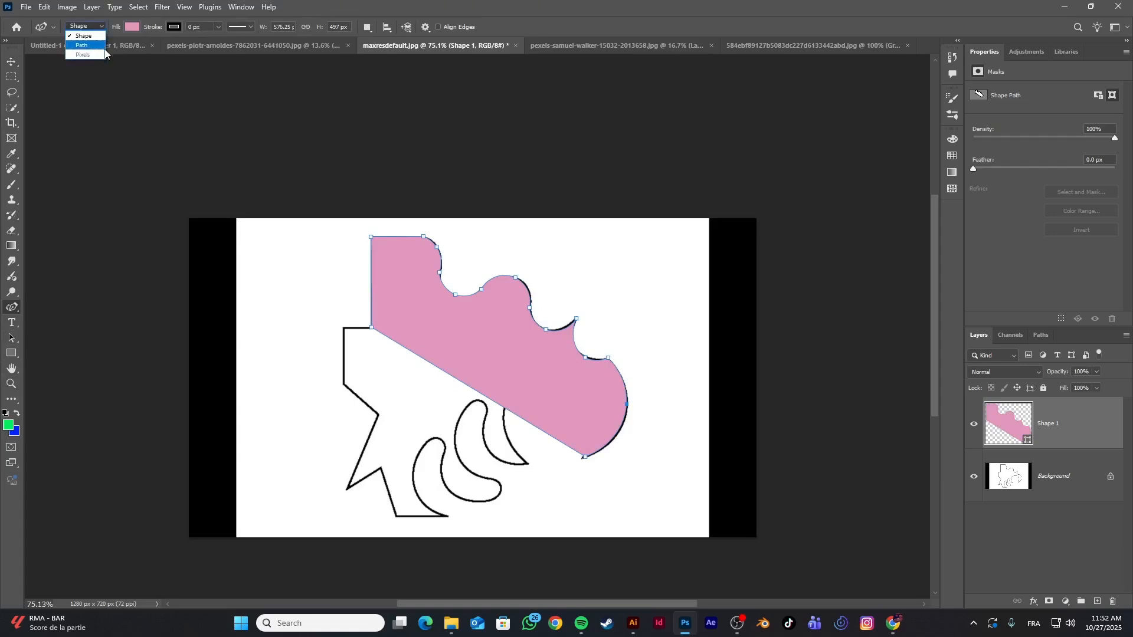
{"action": "left_click", "coordinate": [105, 48]}
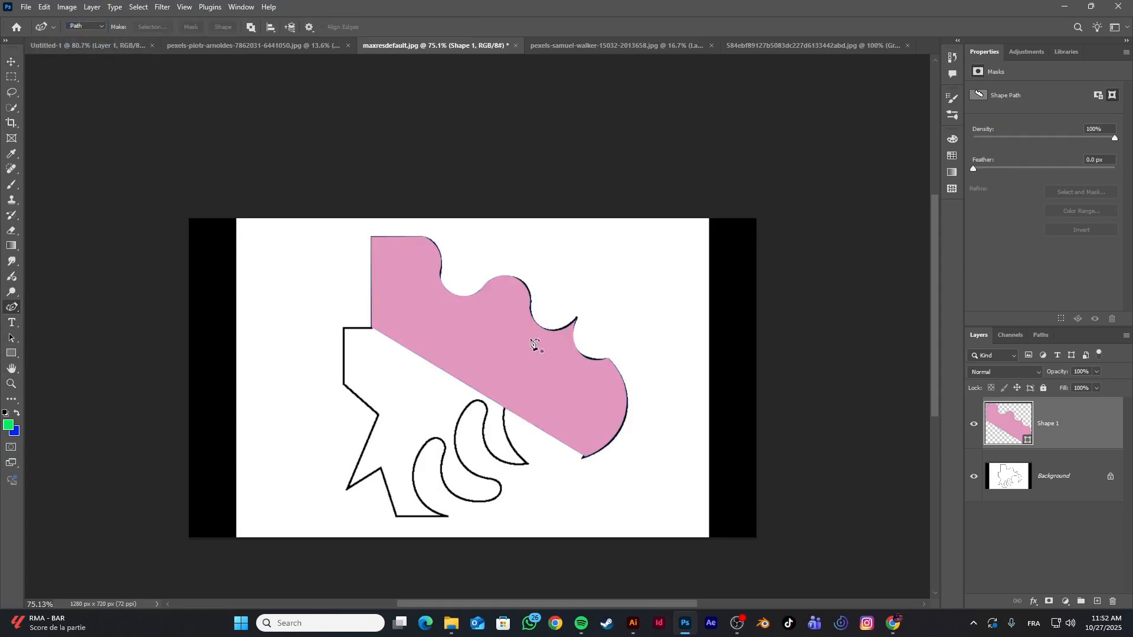